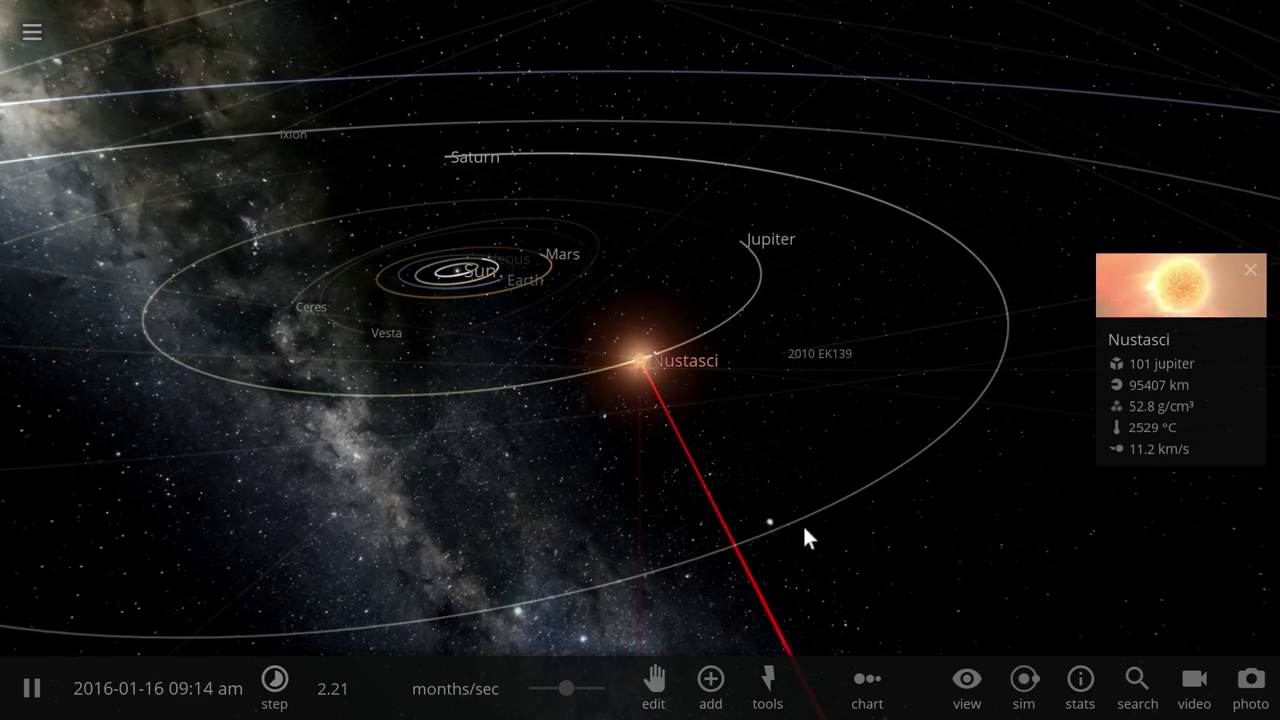
# Speed up the Nustasci flyby simulation to about 8 months/sec.
pyautogui.moveTo(570, 705)
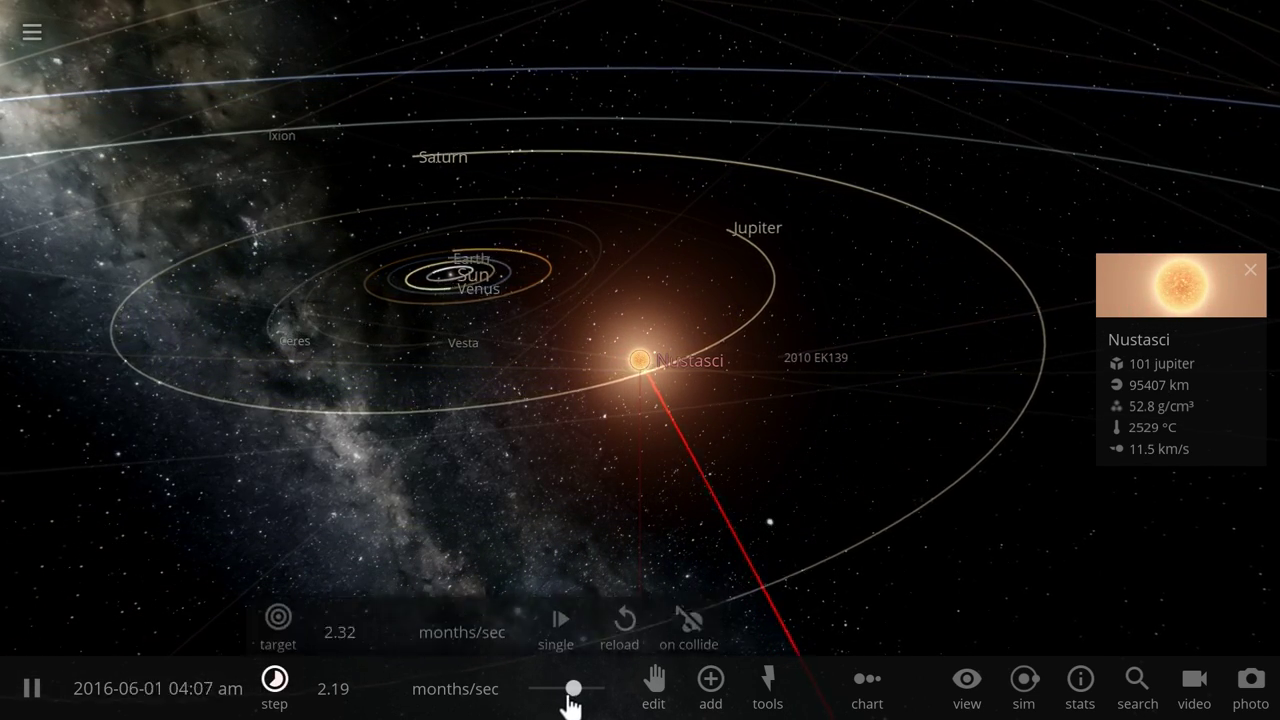
pyautogui.moveTo(570, 705); pyautogui.dragTo(582, 700)
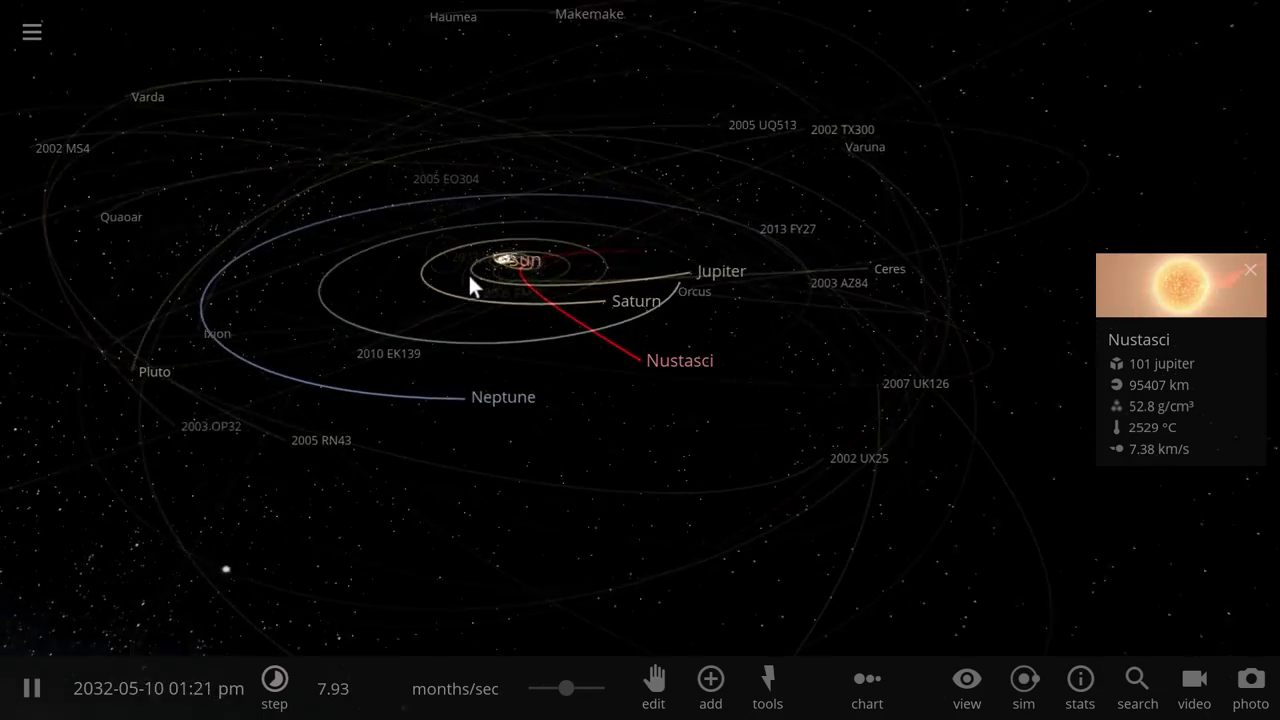
# Open a fresh Solar System simulation to replace the current Nustasci flyby.
pyautogui.click(34, 34)
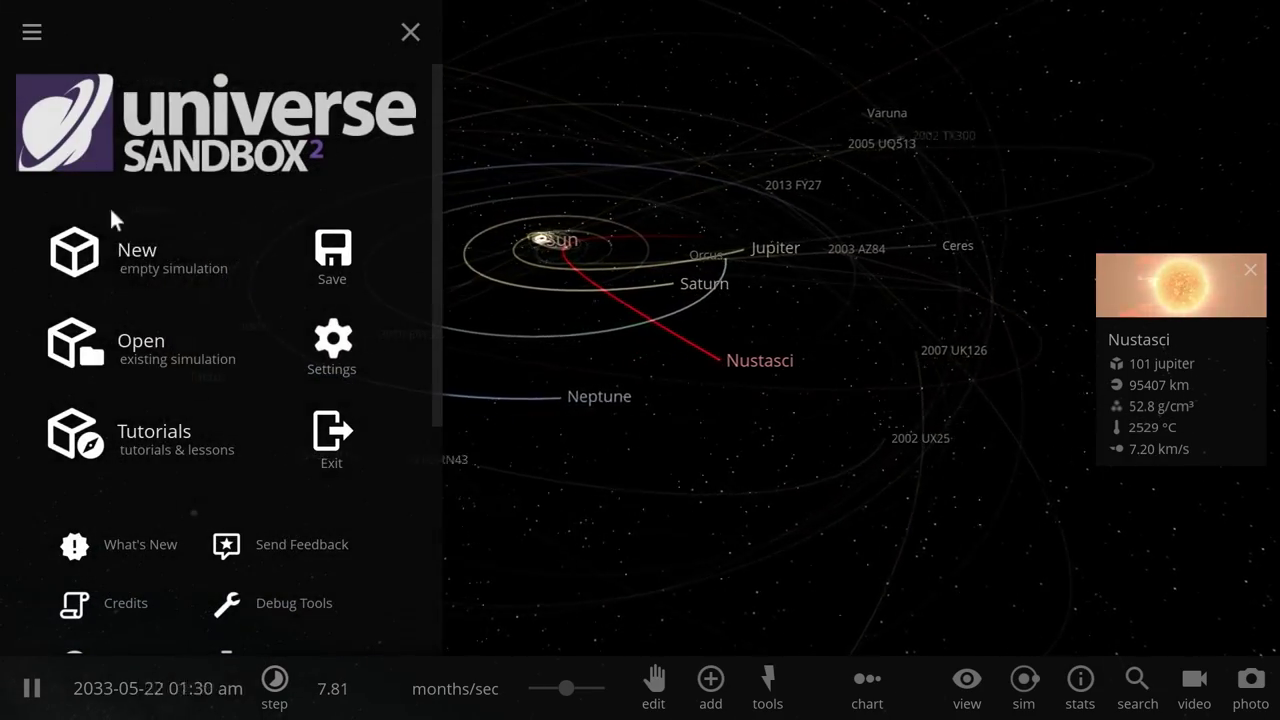
pyautogui.click(152, 346)
pyautogui.click(120, 257)
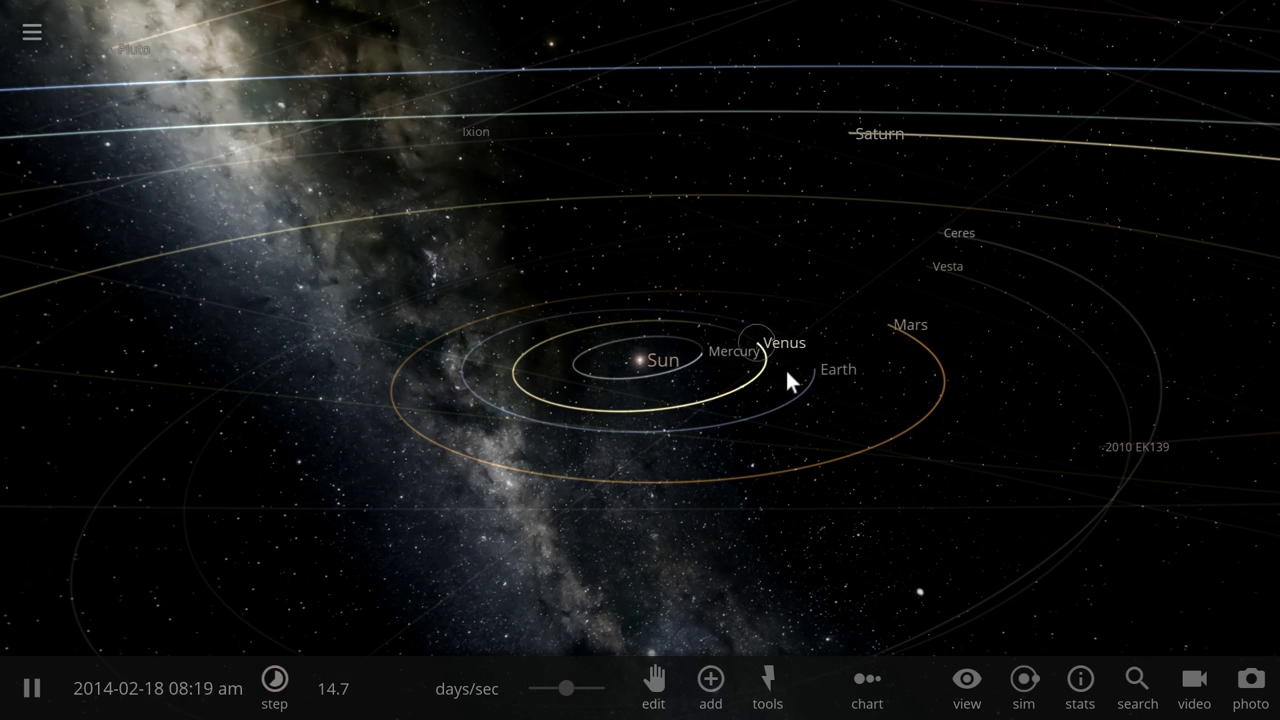
# Examine the whole Solar System from farther out, including the dwarf planet orbits beyond Neptune.
pyautogui.moveTo(408, 284); pyautogui.dragTo(520, 369)
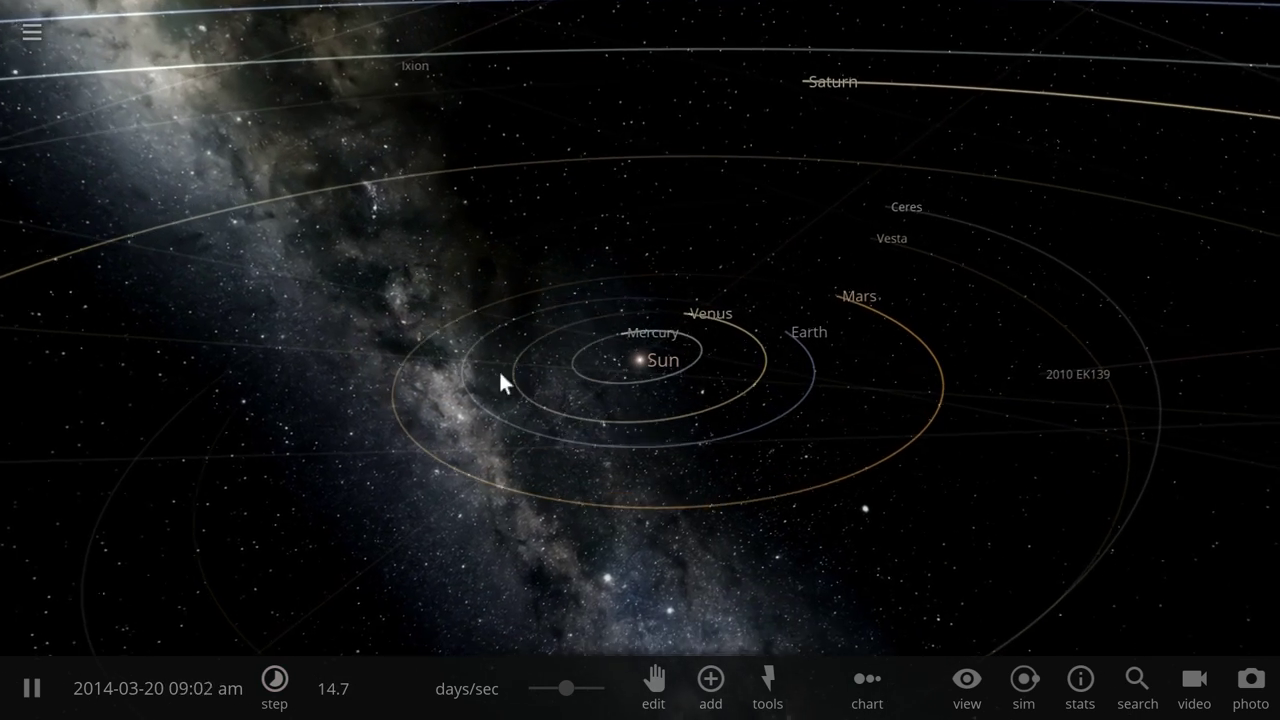
pyautogui.scroll(-10, 600, 400)
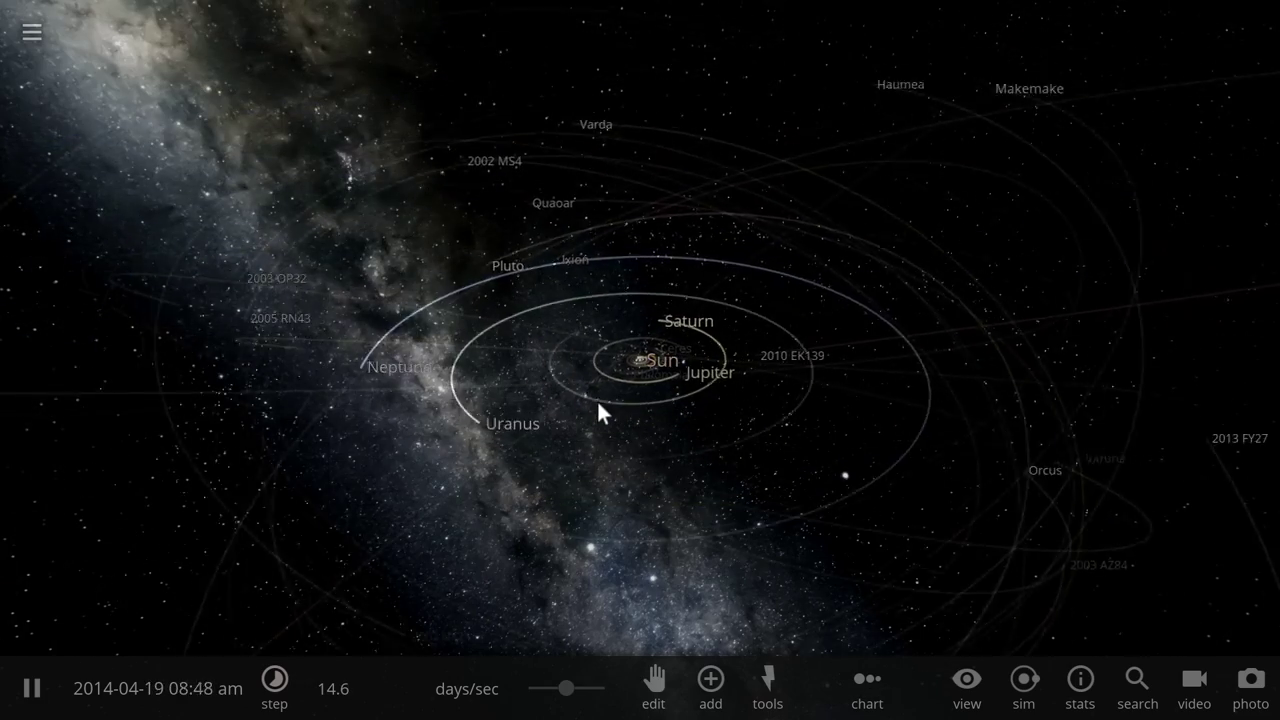
pyautogui.moveTo(695, 497); pyautogui.dragTo(696, 489)
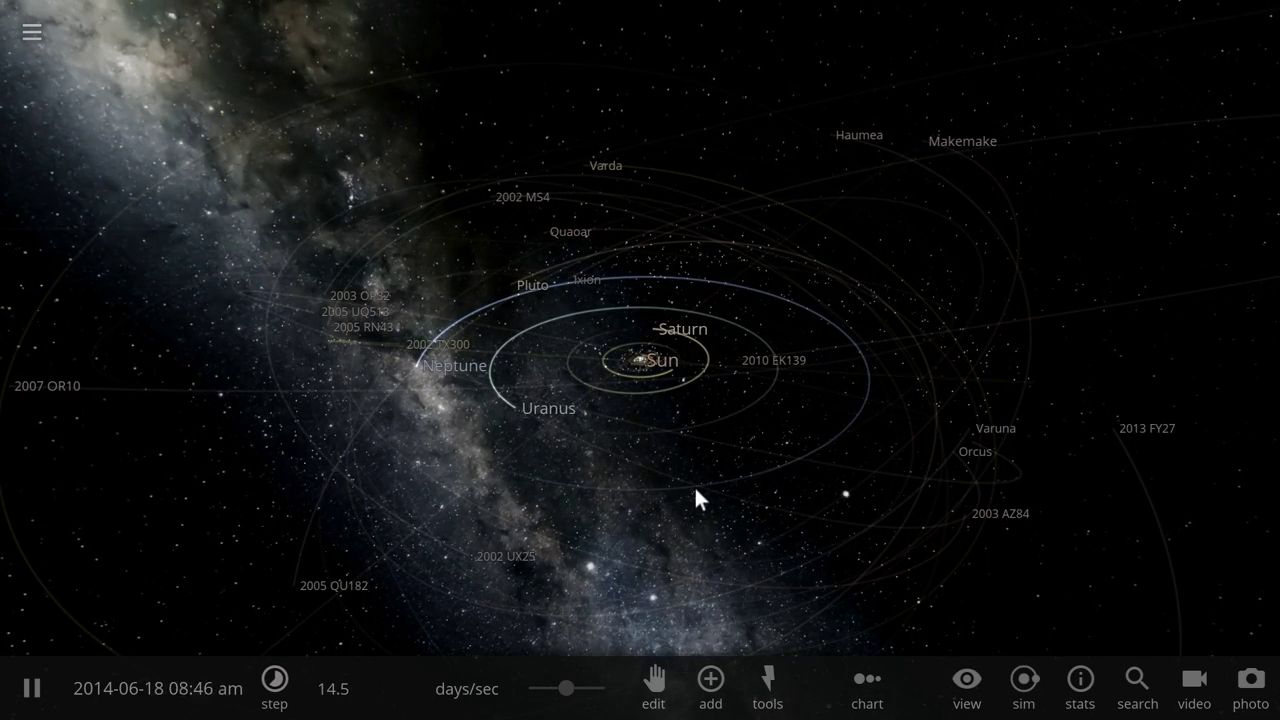
pyautogui.moveTo(696, 490); pyautogui.dragTo(720, 489)
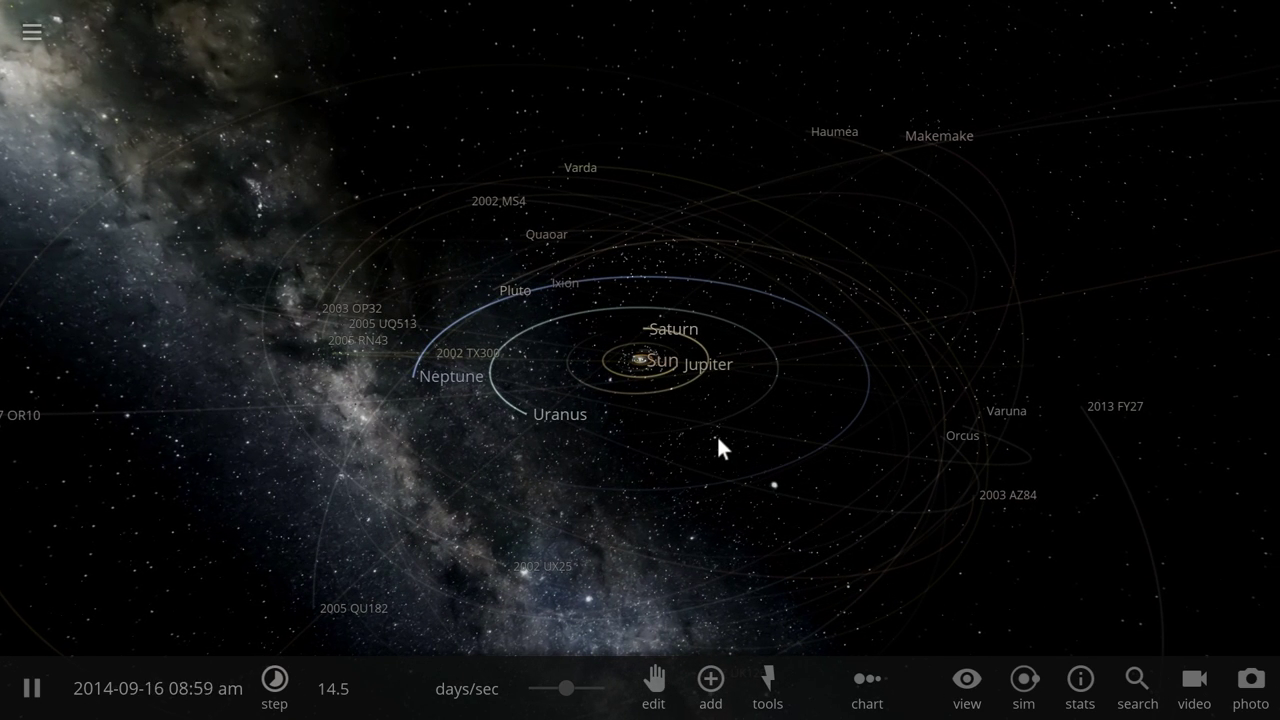
pyautogui.scroll(-5, 694, 440)
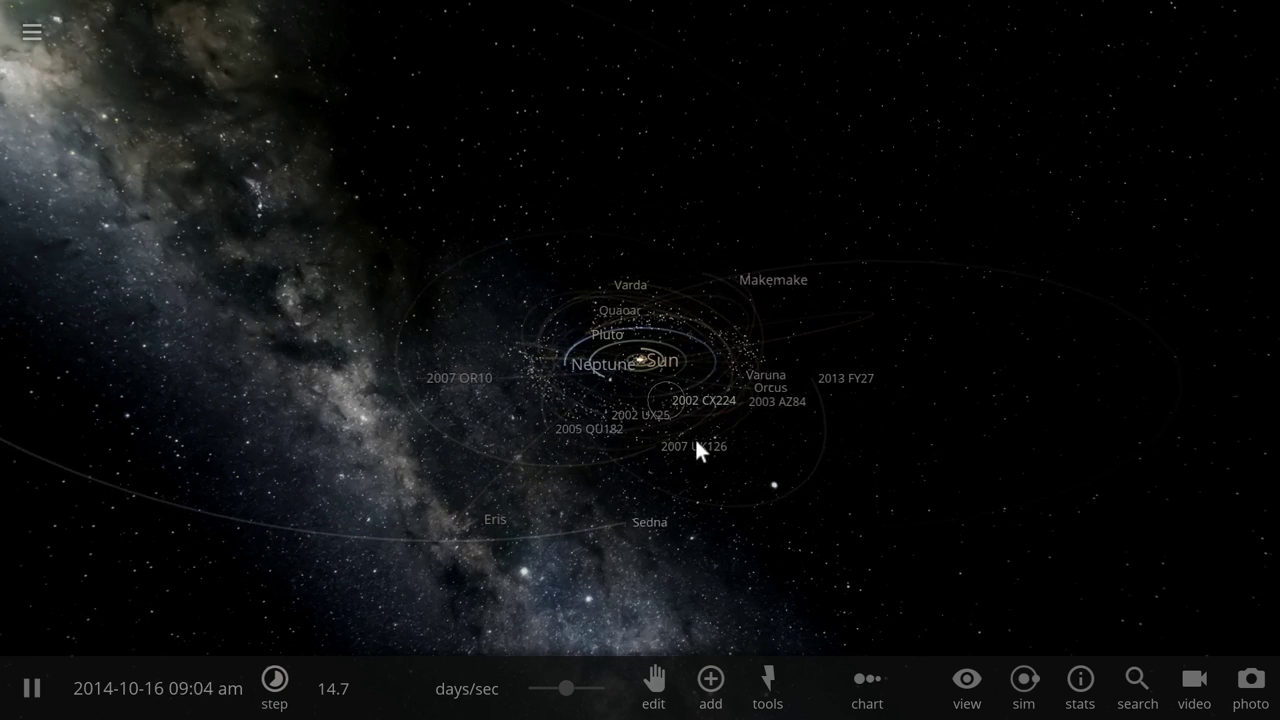
pyautogui.moveTo(941, 478); pyautogui.dragTo(906, 438)
# Browse the catalog of stars that can be added to the simulation.
pyautogui.click(710, 682)
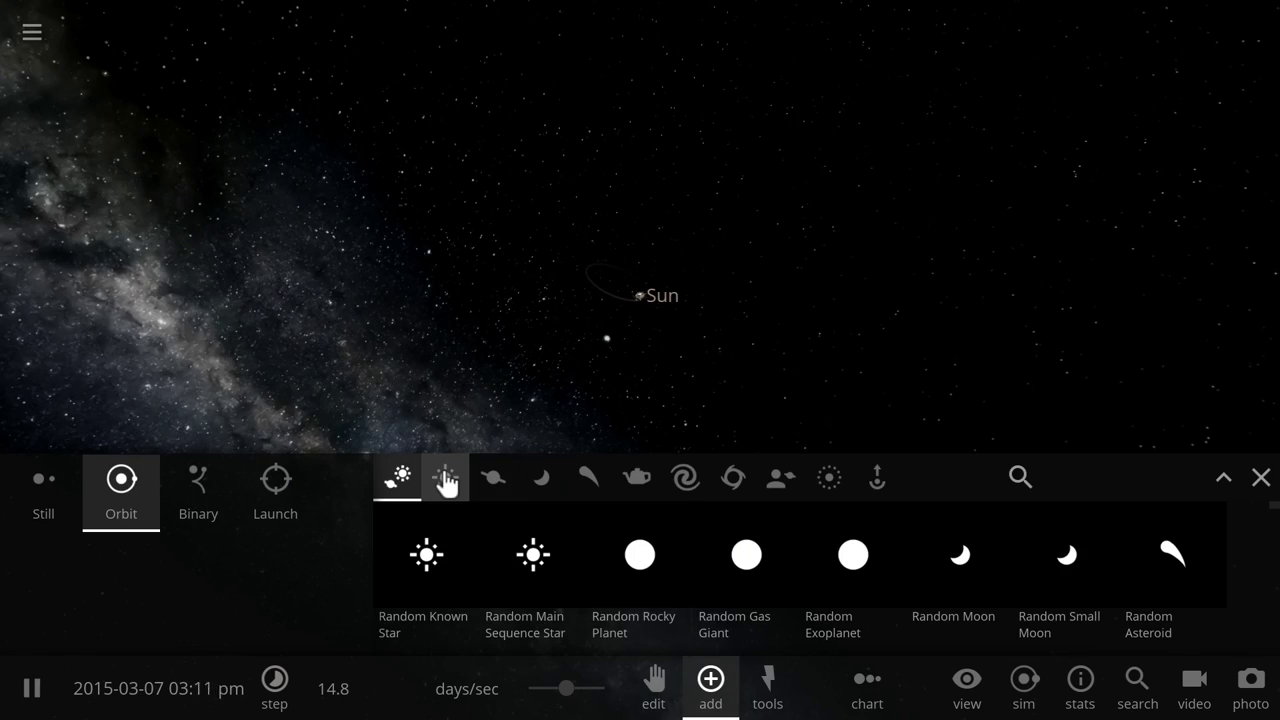
pyautogui.click(445, 480)
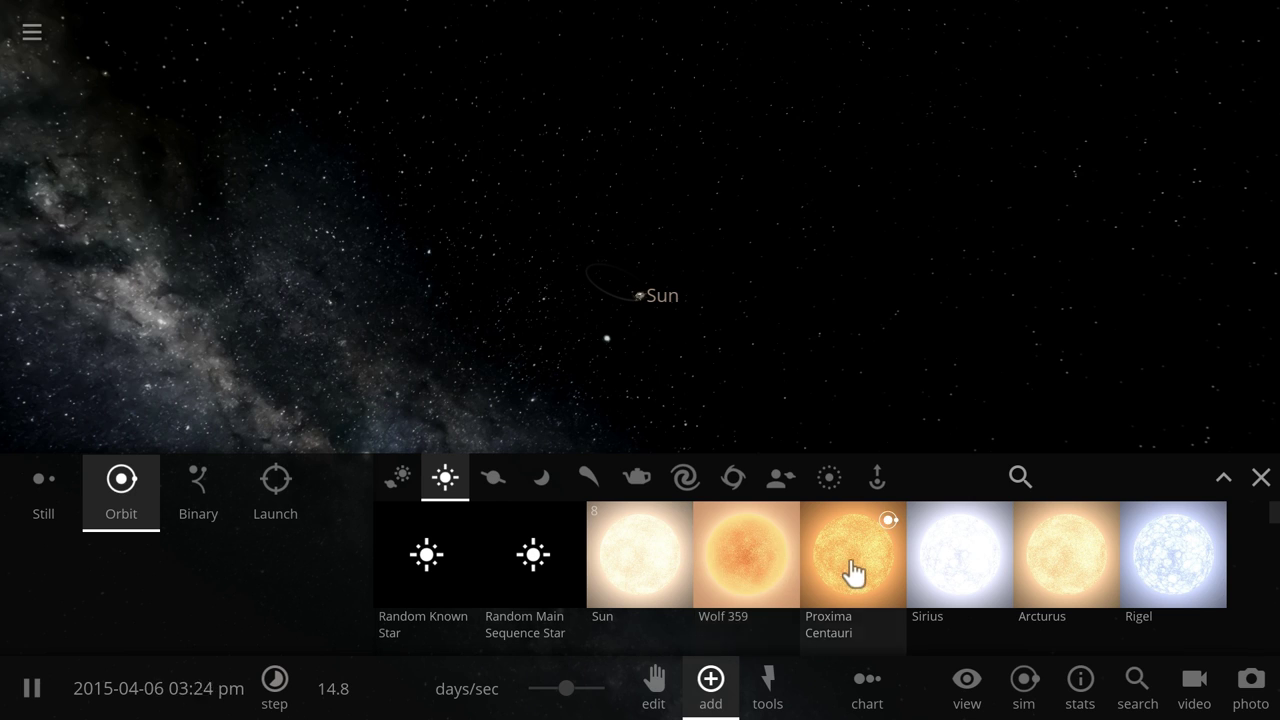
pyautogui.scroll(-2, 849, 571)
pyautogui.moveTo(437, 570)
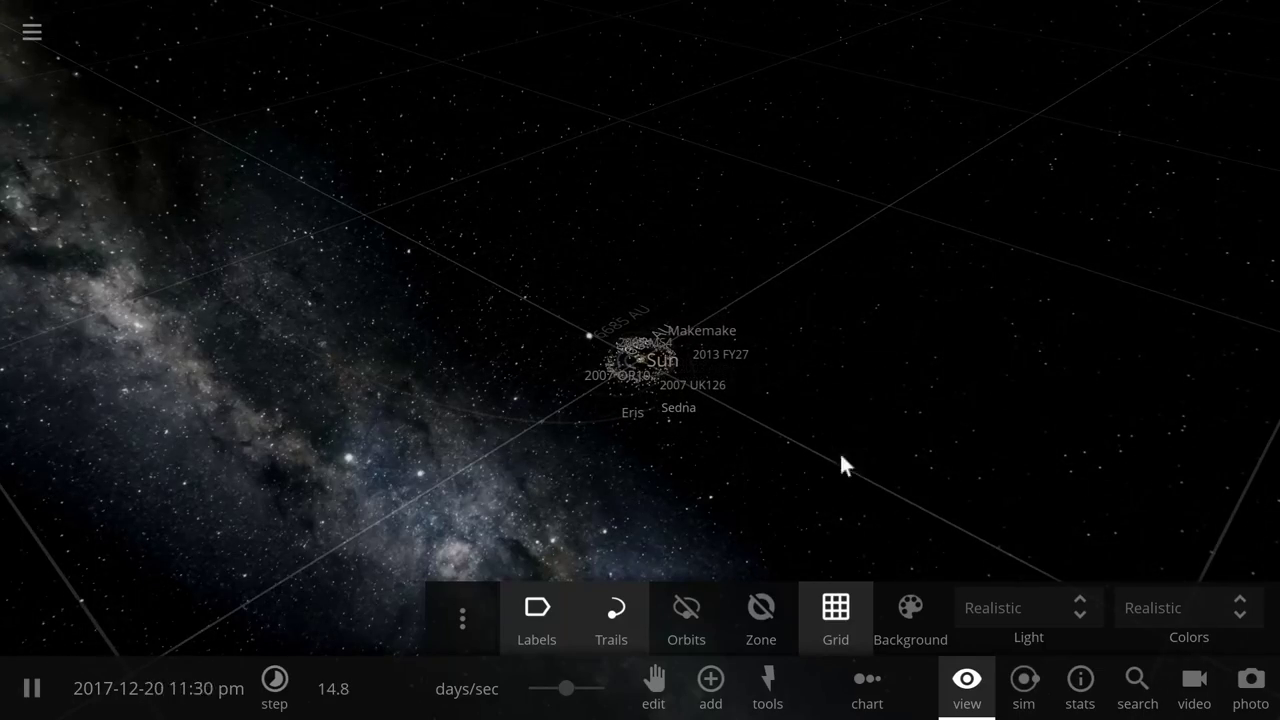
# Examine the Solar System's size against the distance grid at the scale of light-years.
pyautogui.moveTo(943, 489); pyautogui.dragTo(901, 397)
pyautogui.scroll(-3, 923, 370)
pyautogui.scroll(-2, 901, 397)
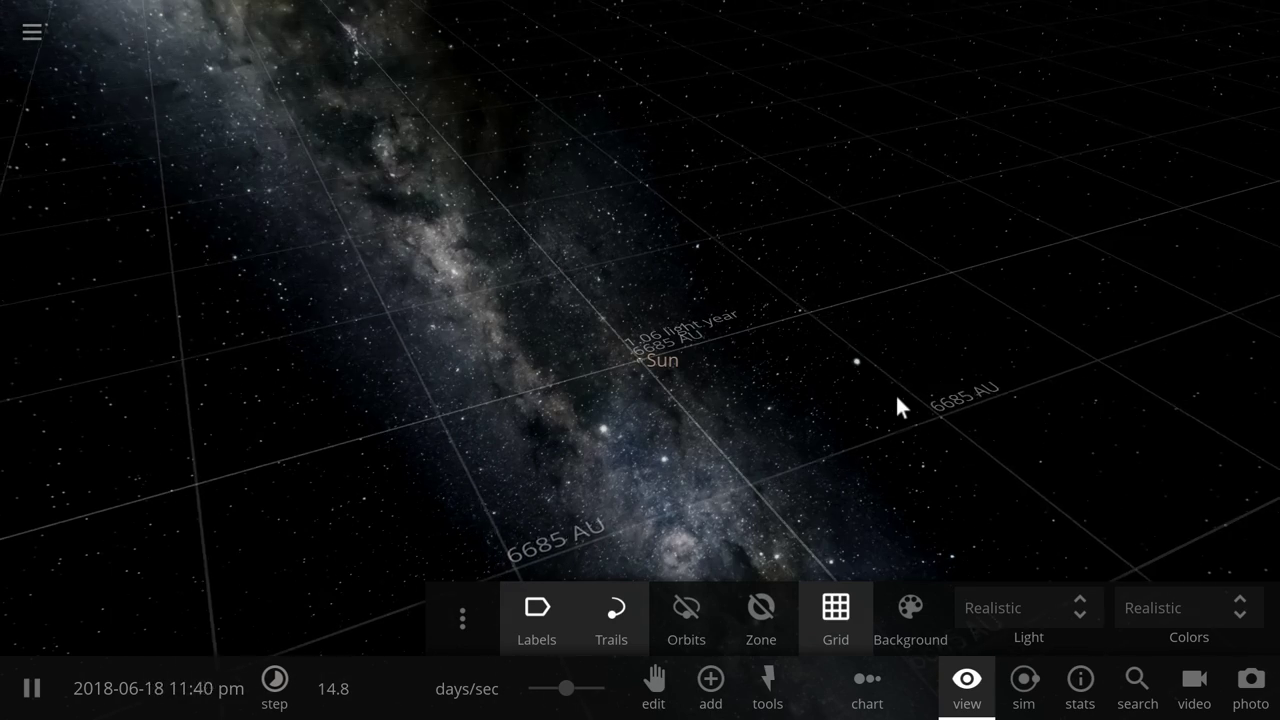
pyautogui.moveTo(895, 393); pyautogui.dragTo(726, 565)
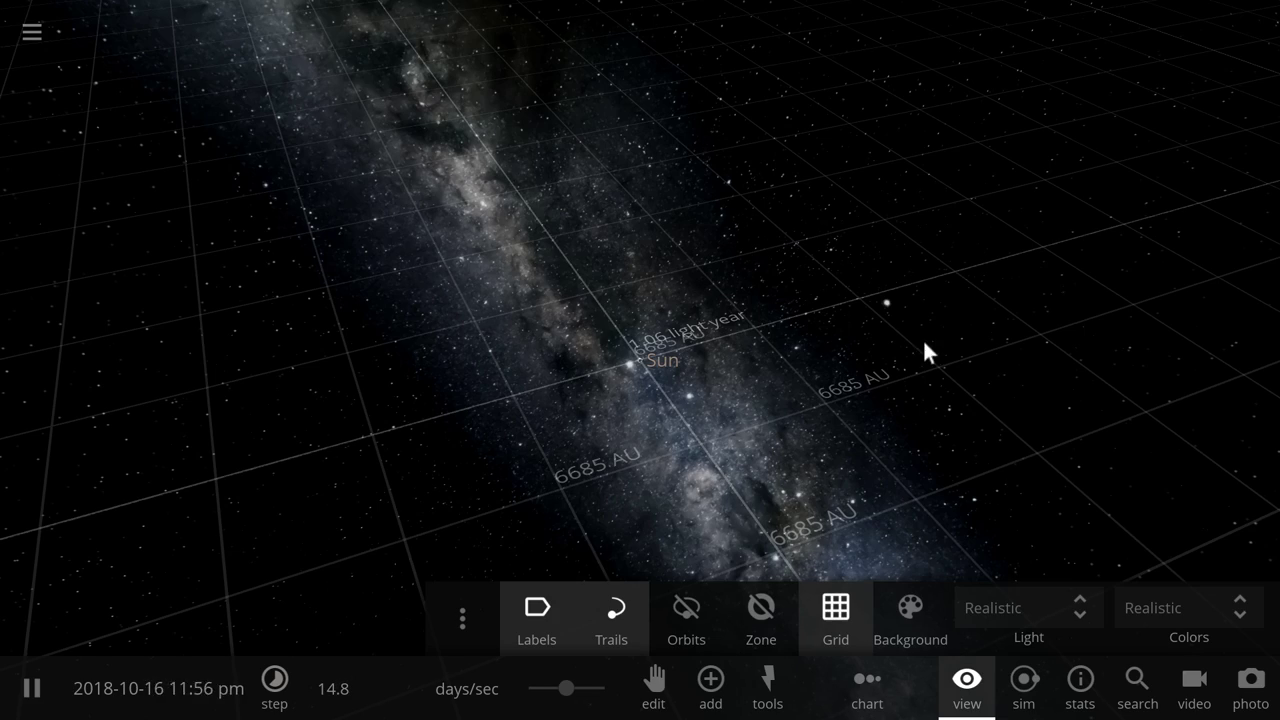
pyautogui.moveTo(923, 342); pyautogui.dragTo(635, 396)
# Inspect the outer Solar System objects around Neptune and Sedna against the closer grid, including a small body near 2005 PQ21.
pyautogui.scroll(10, 636, 396)
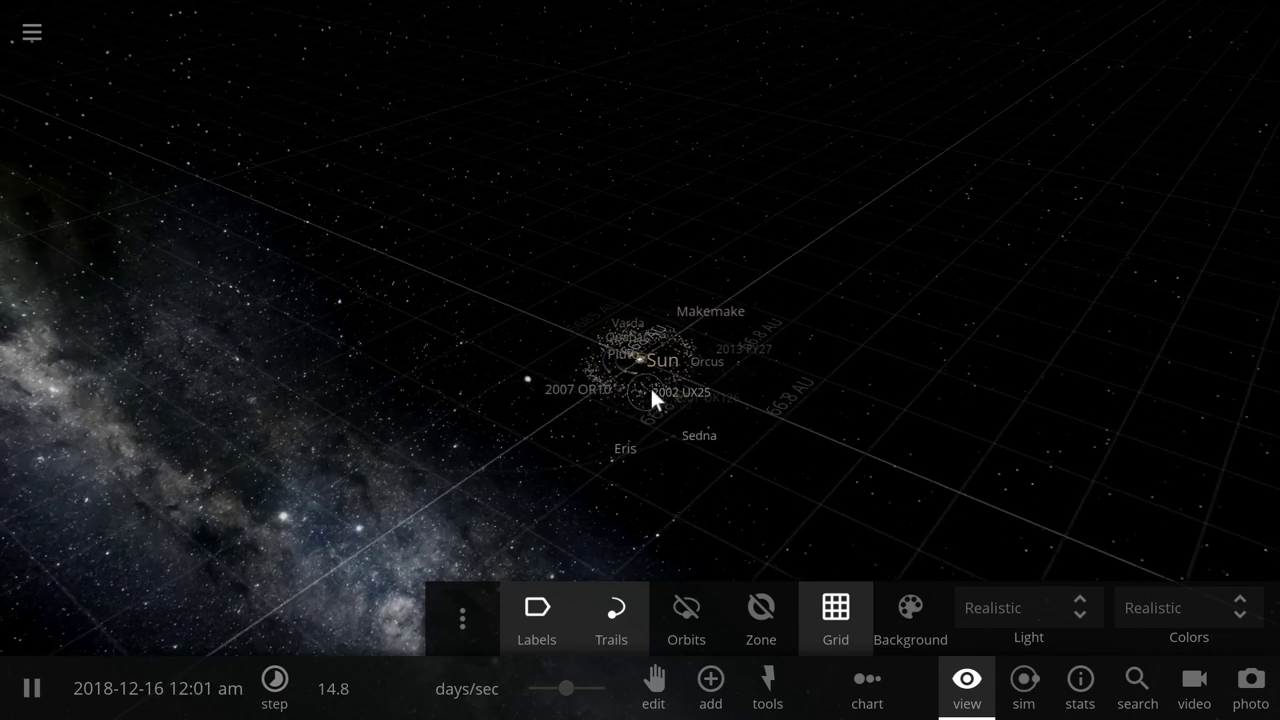
pyautogui.scroll(-3, 651, 392)
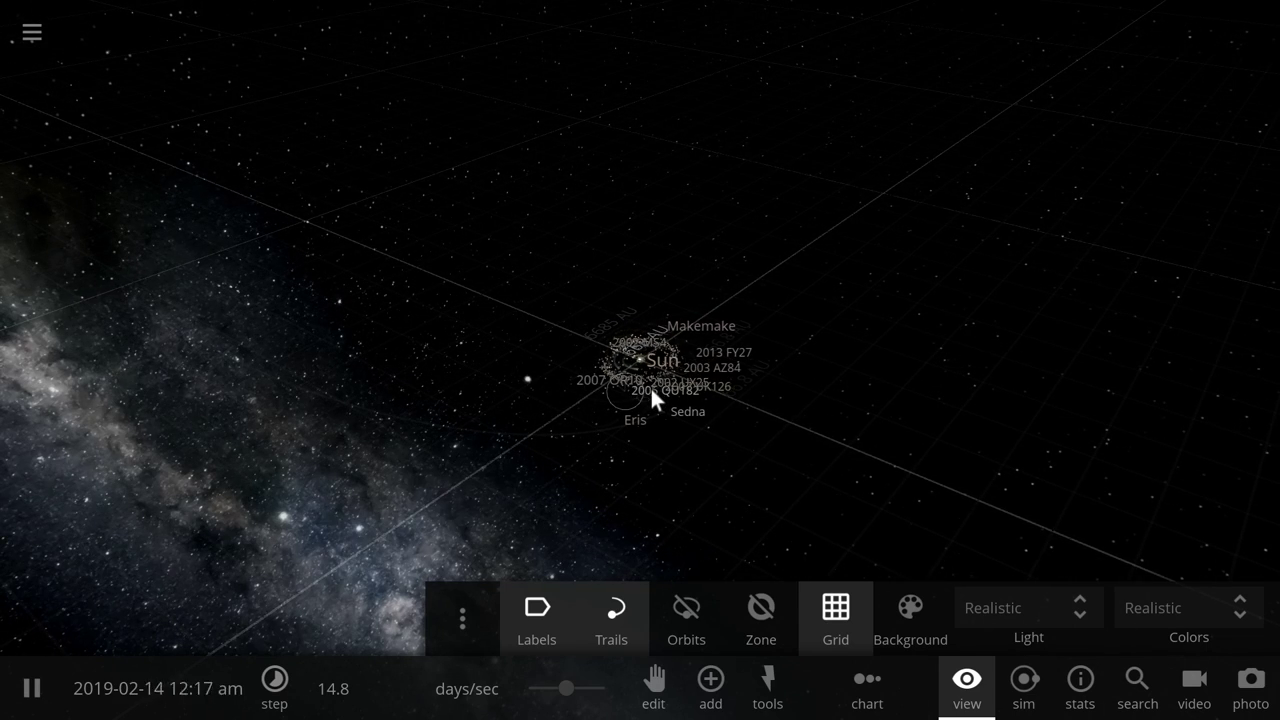
pyautogui.scroll(2, 655, 397)
pyautogui.scroll(3, 655, 392)
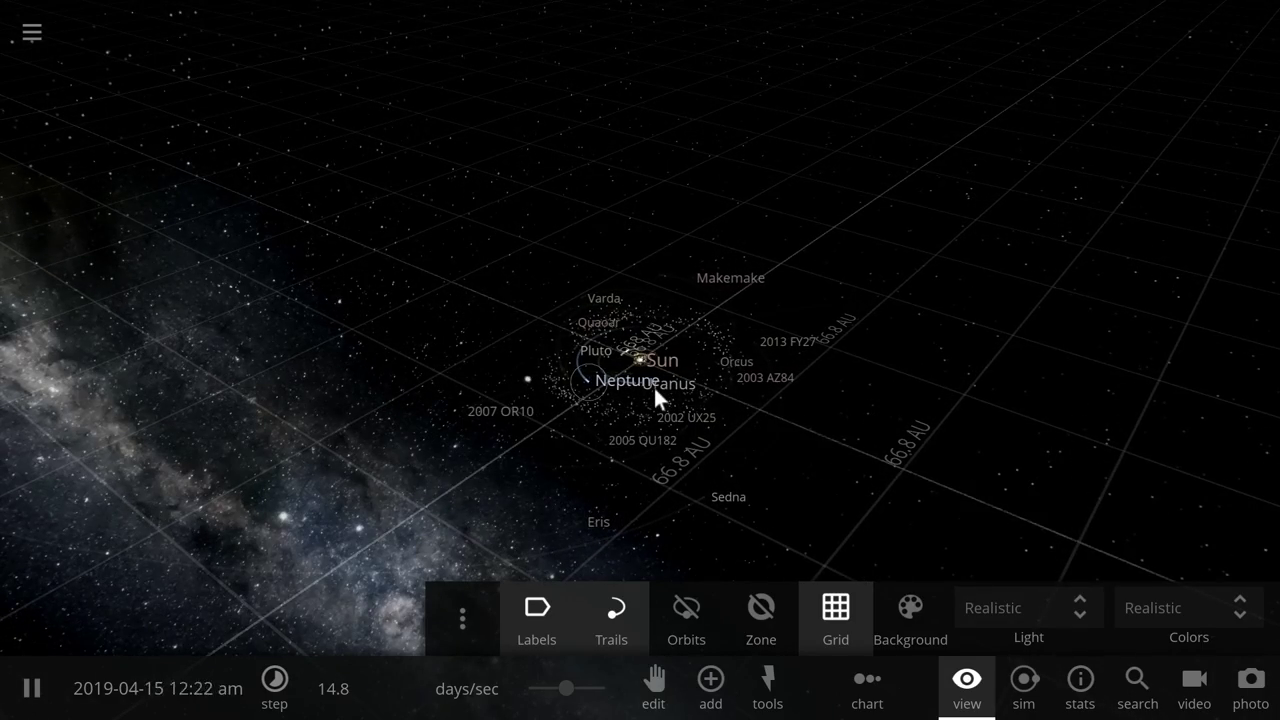
pyautogui.moveTo(483, 485); pyautogui.dragTo(600, 489)
pyautogui.scroll(3, 600, 489)
pyautogui.scroll(4, 626, 459)
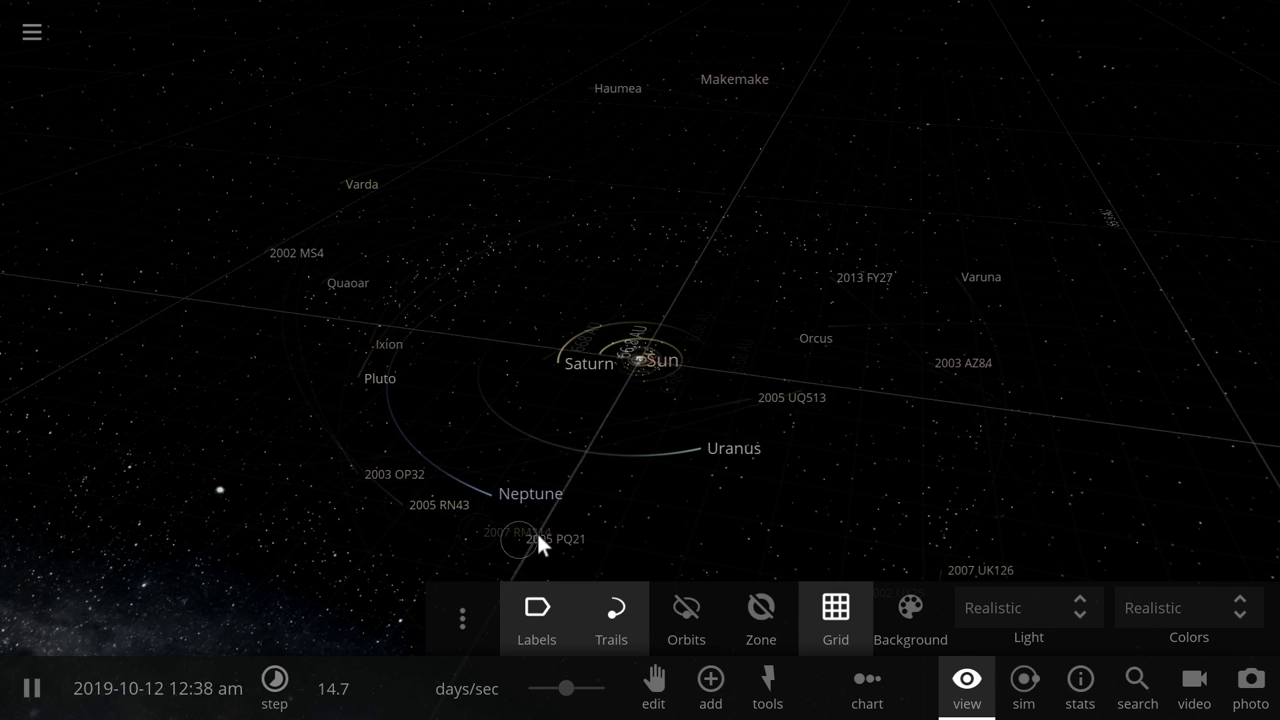
pyautogui.click(552, 540)
pyautogui.click(1250, 36)
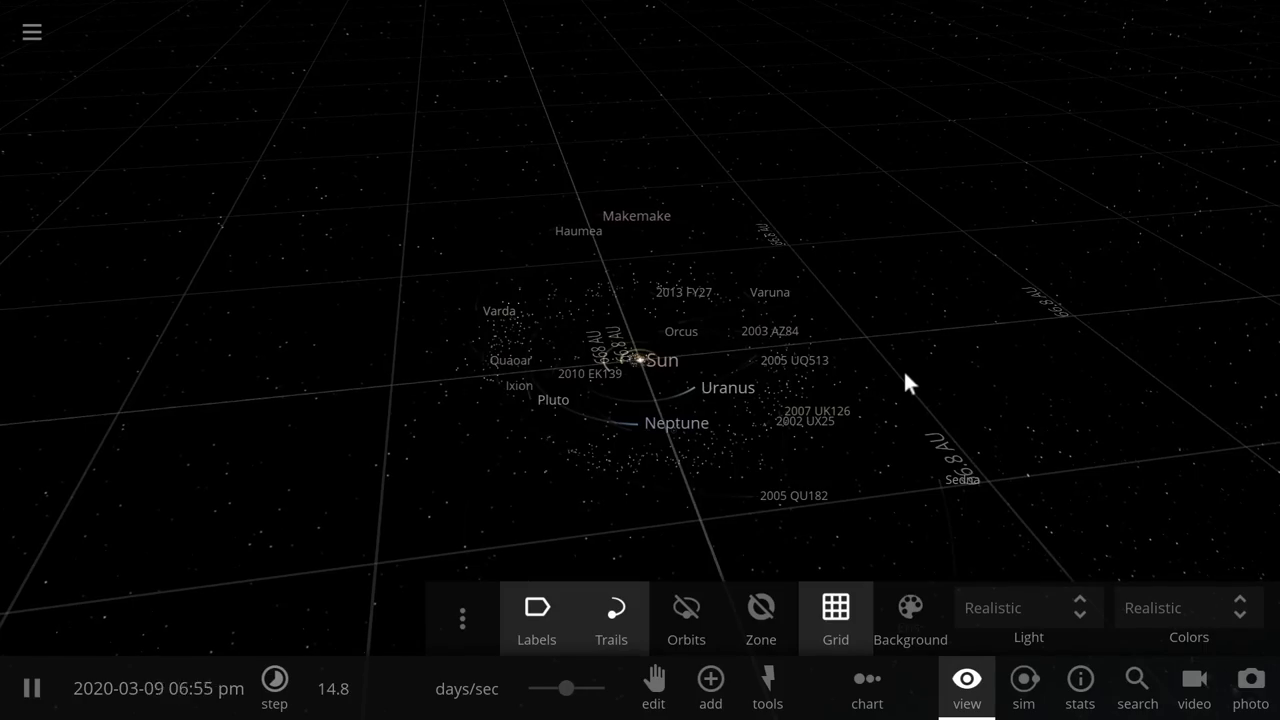
# Examine the empty space around the Sun from several angles using the 668 AU grid.
pyautogui.scroll(-5, 612, 384)
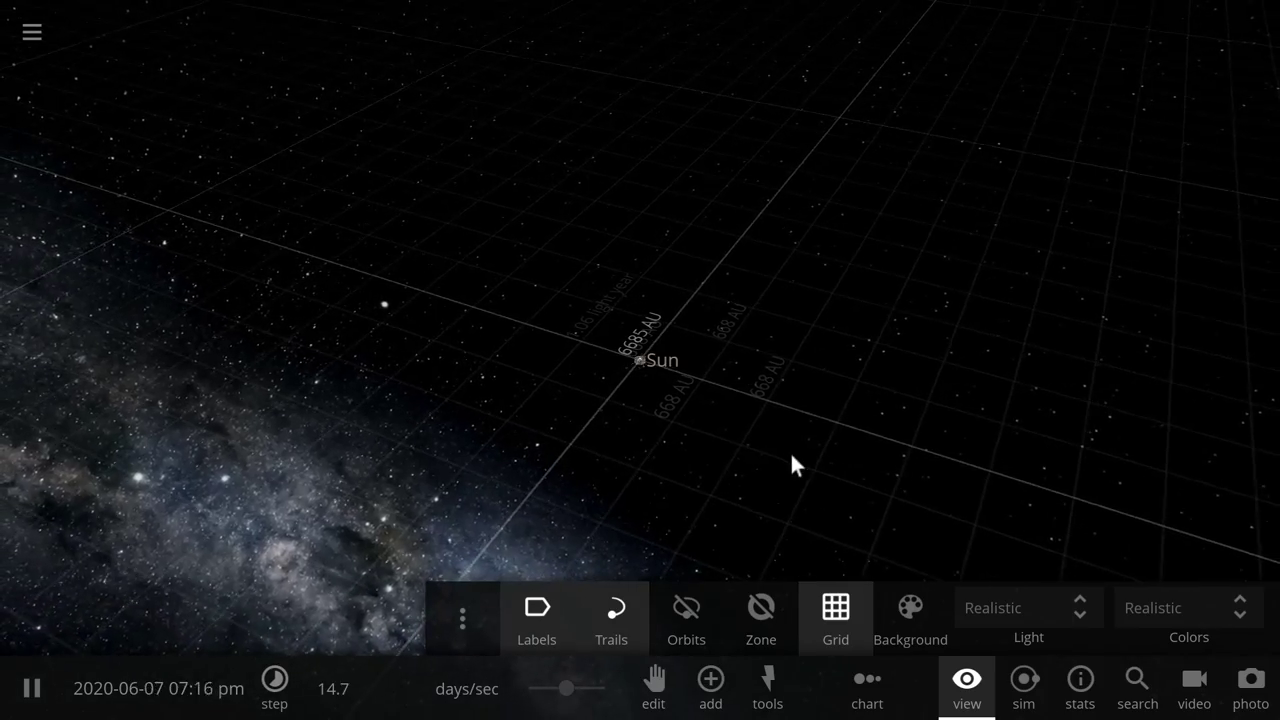
pyautogui.moveTo(791, 454); pyautogui.dragTo(628, 499)
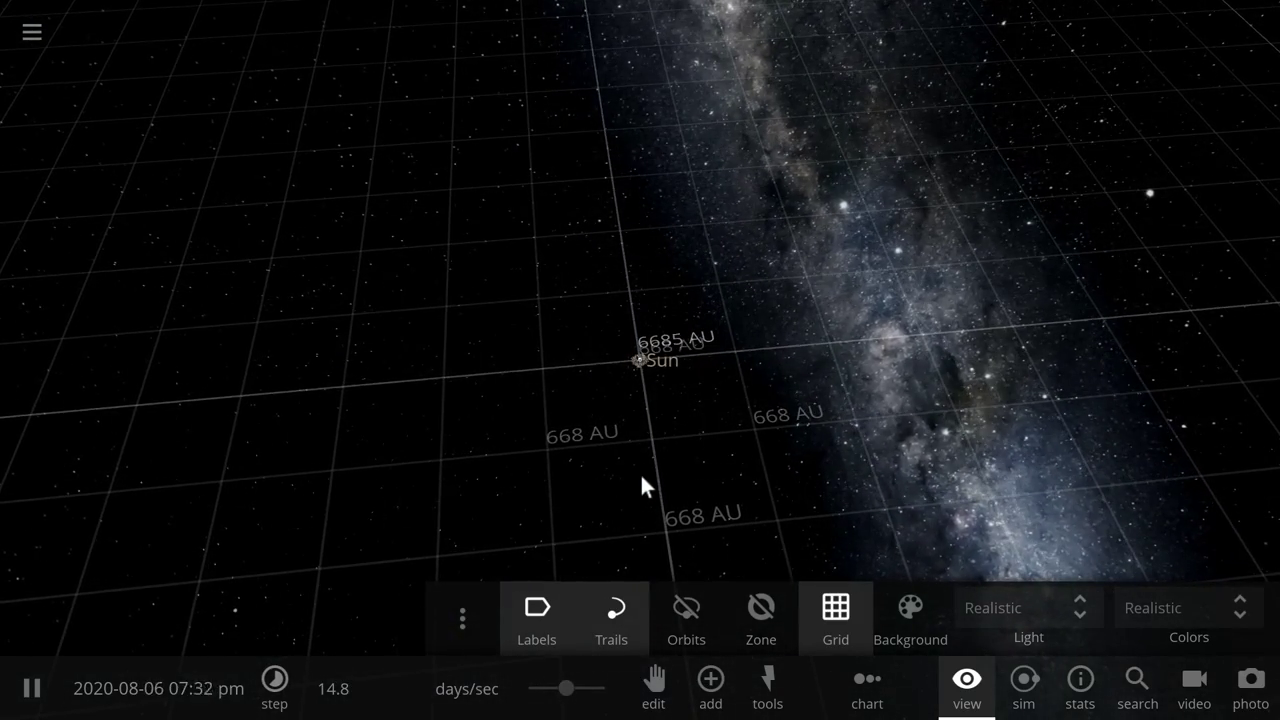
pyautogui.moveTo(643, 479); pyautogui.dragTo(968, 297)
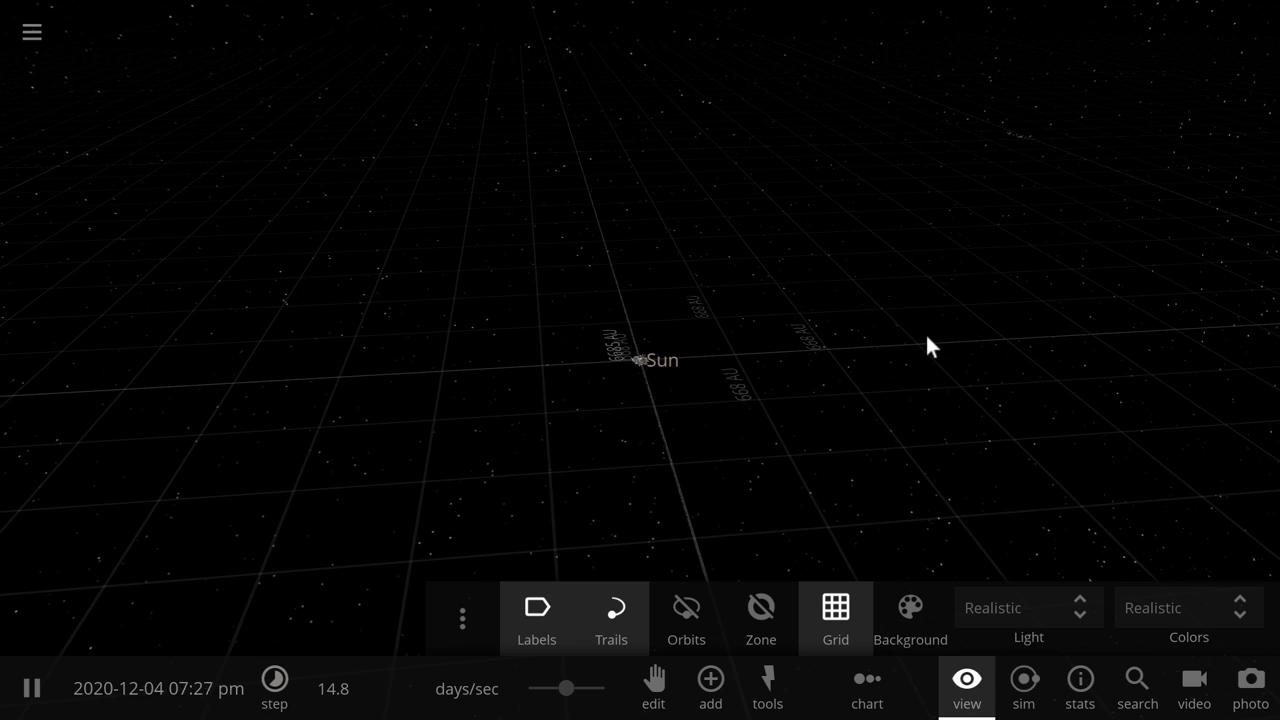
pyautogui.moveTo(876, 403)
pyautogui.mouseDown()
pyautogui.moveTo(897, 451)
pyautogui.moveTo(880, 437)
pyautogui.moveTo(883, 460)
pyautogui.moveTo(890, 420)
pyautogui.mouseUp()
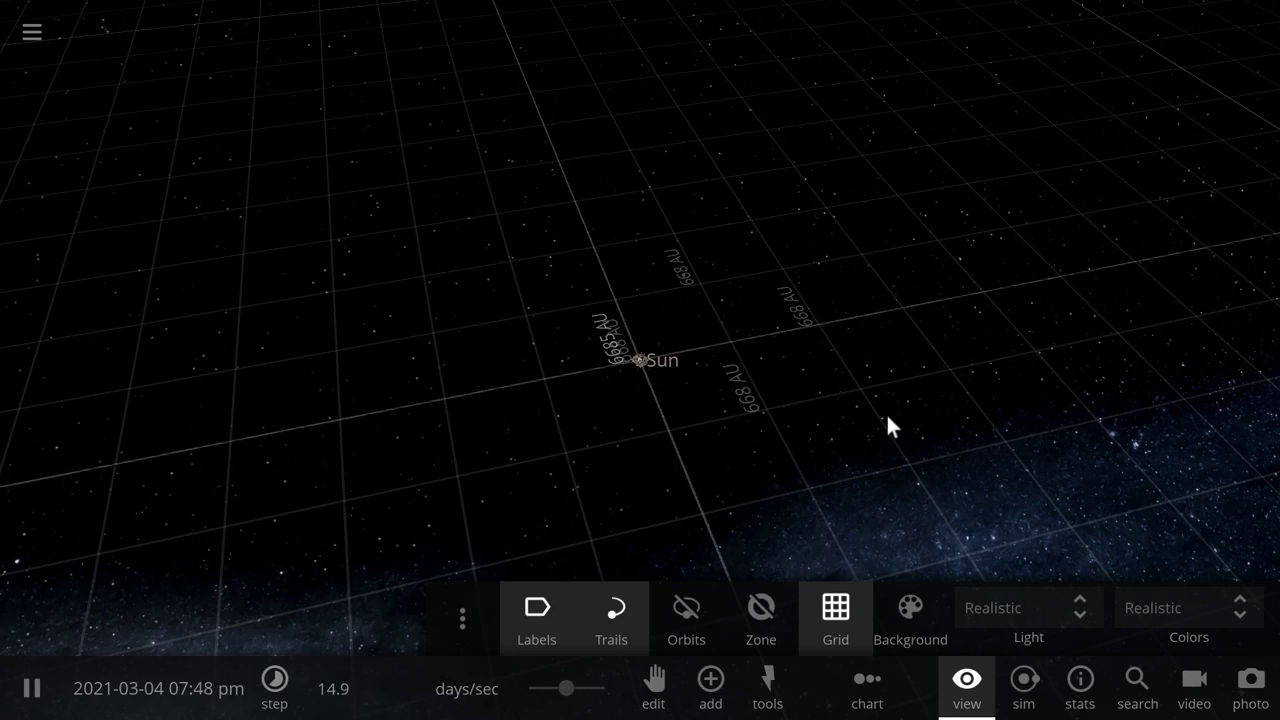
# Add the star Gliese 710 more than 6685 AU from the Sun with a launch velocity of 120 km/s, and close the object catalog.
pyautogui.scroll(-5, 902, 441)
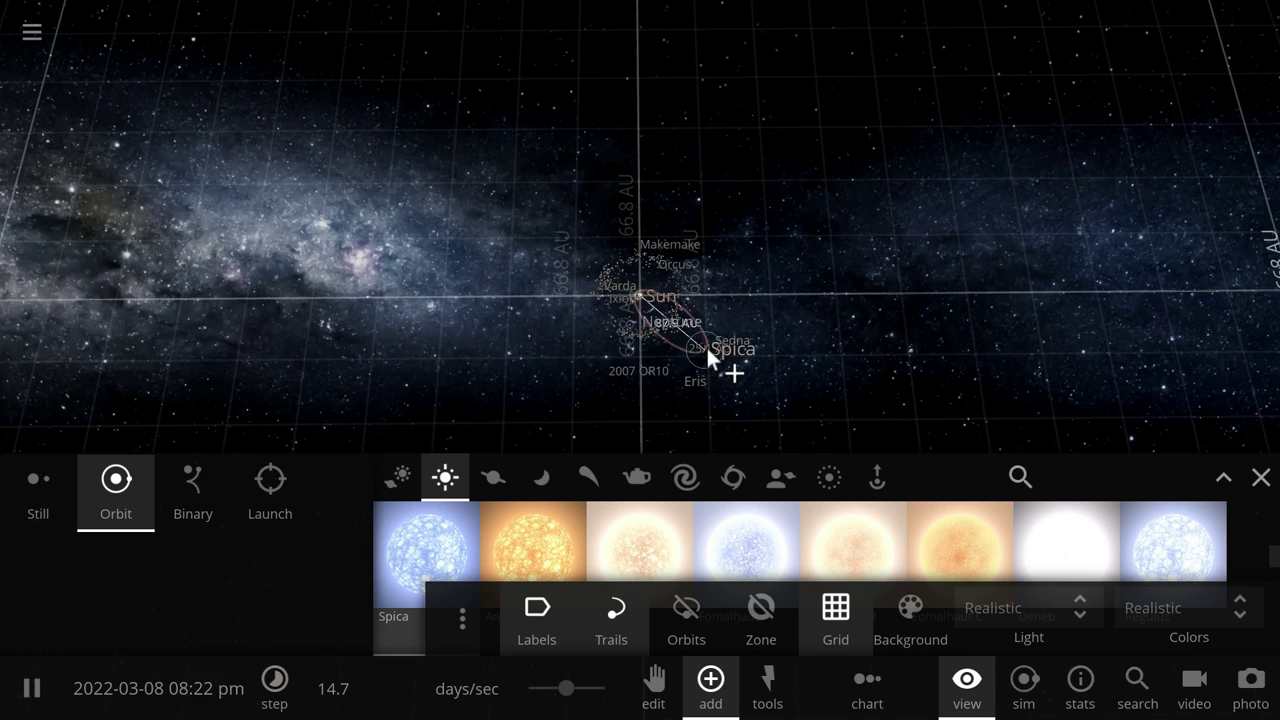
pyautogui.scroll(-5, 776, 322)
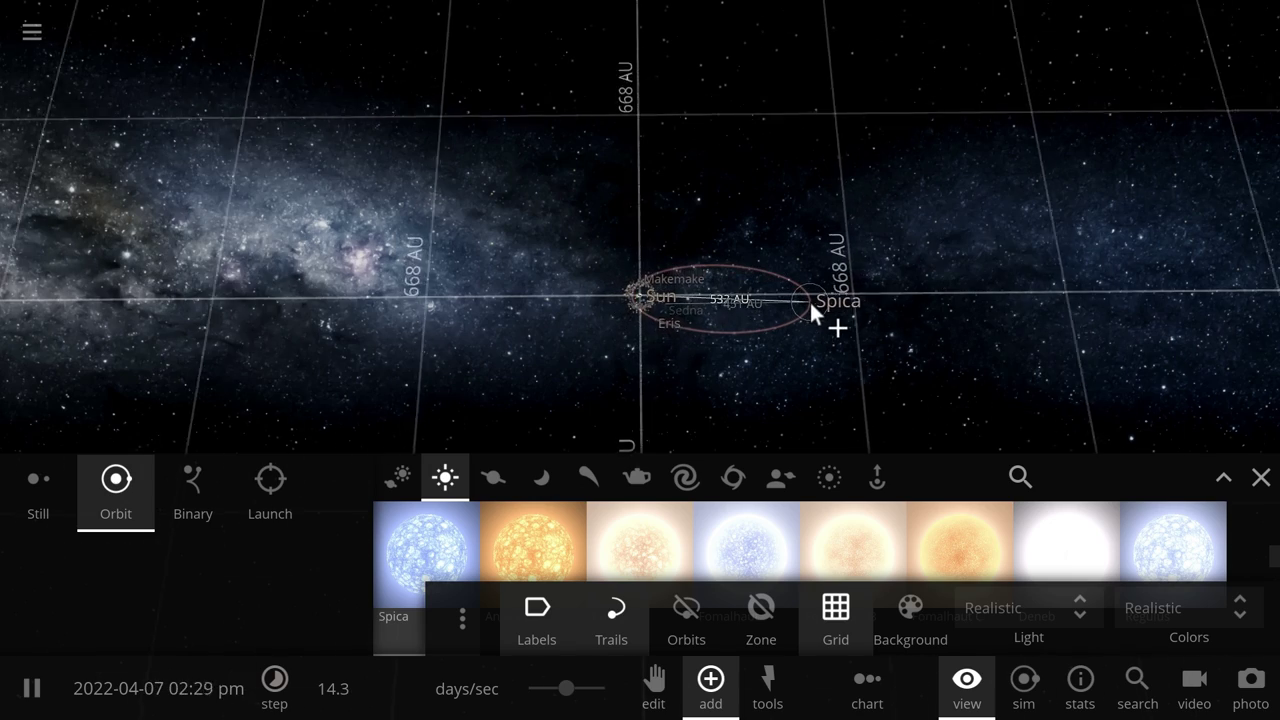
pyautogui.scroll(-5, 814, 304)
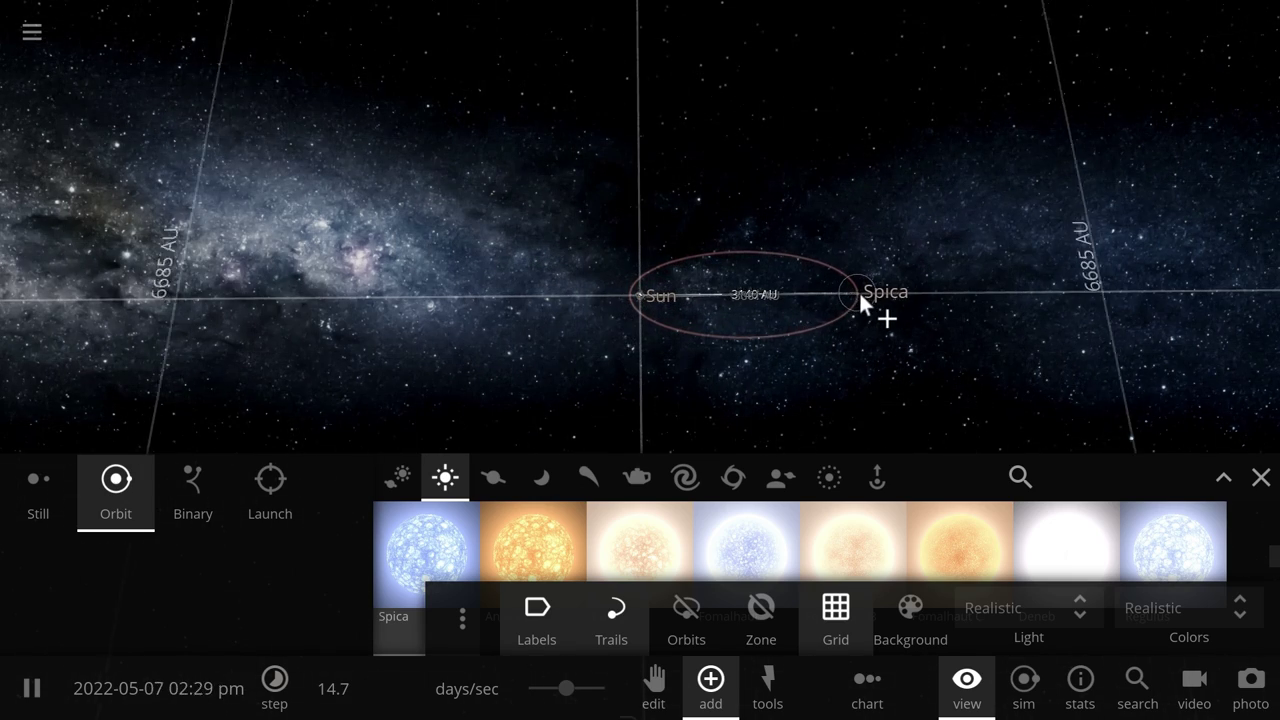
pyautogui.scroll(-5, 862, 291)
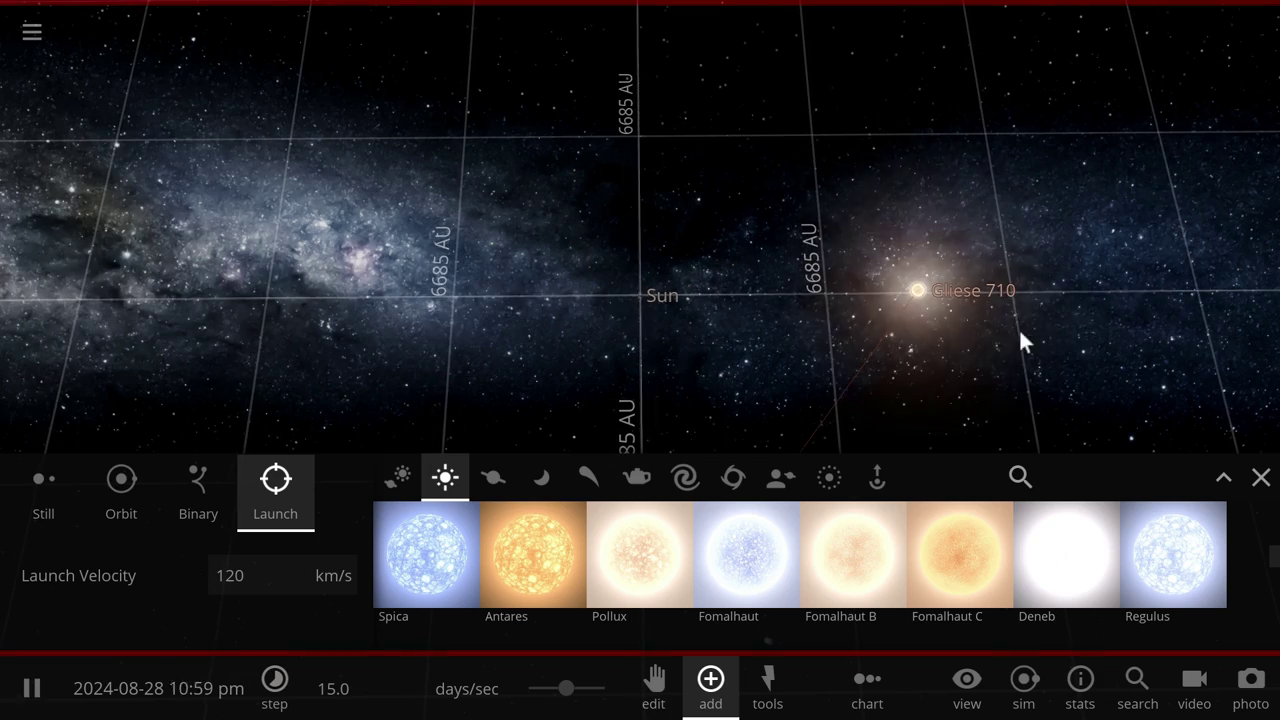
pyautogui.click(1259, 478)
# Speed up the simulation to about 10 months/sec with both Gliese 710 and the Sun in view.
pyautogui.moveTo(961, 387); pyautogui.dragTo(432, 172)
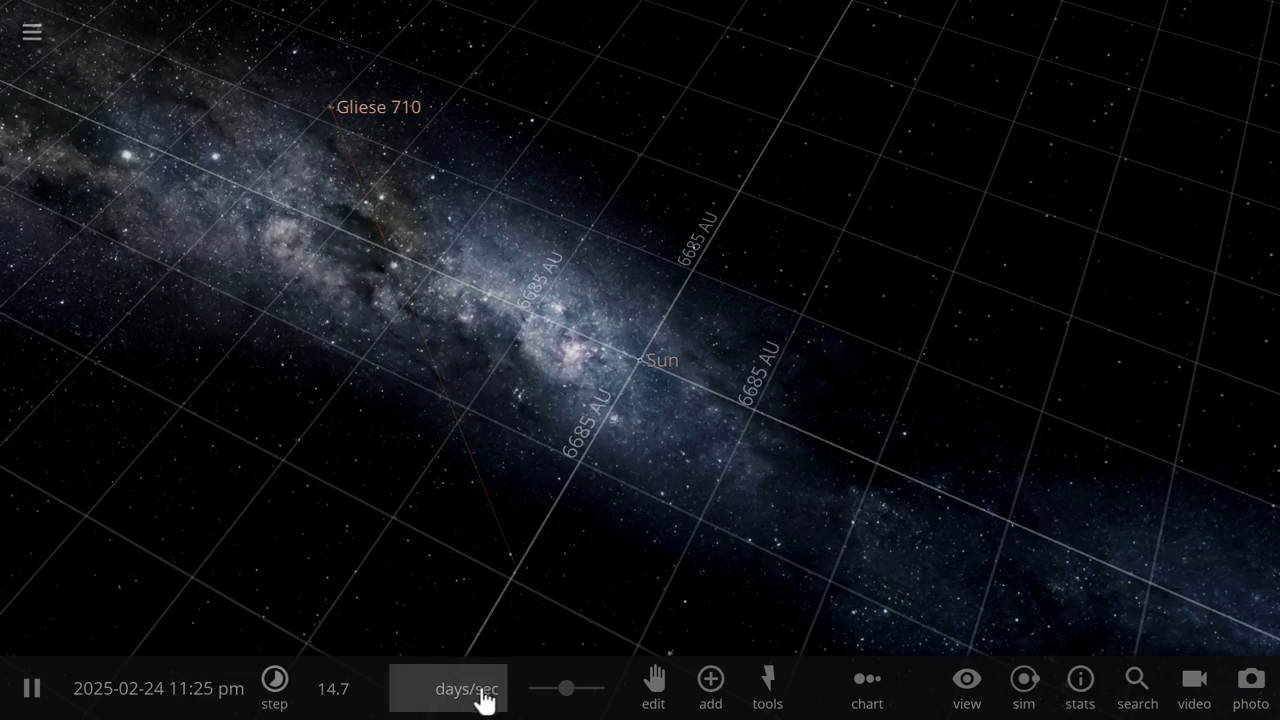
pyautogui.moveTo(700, 540); pyautogui.dragTo(646, 416)
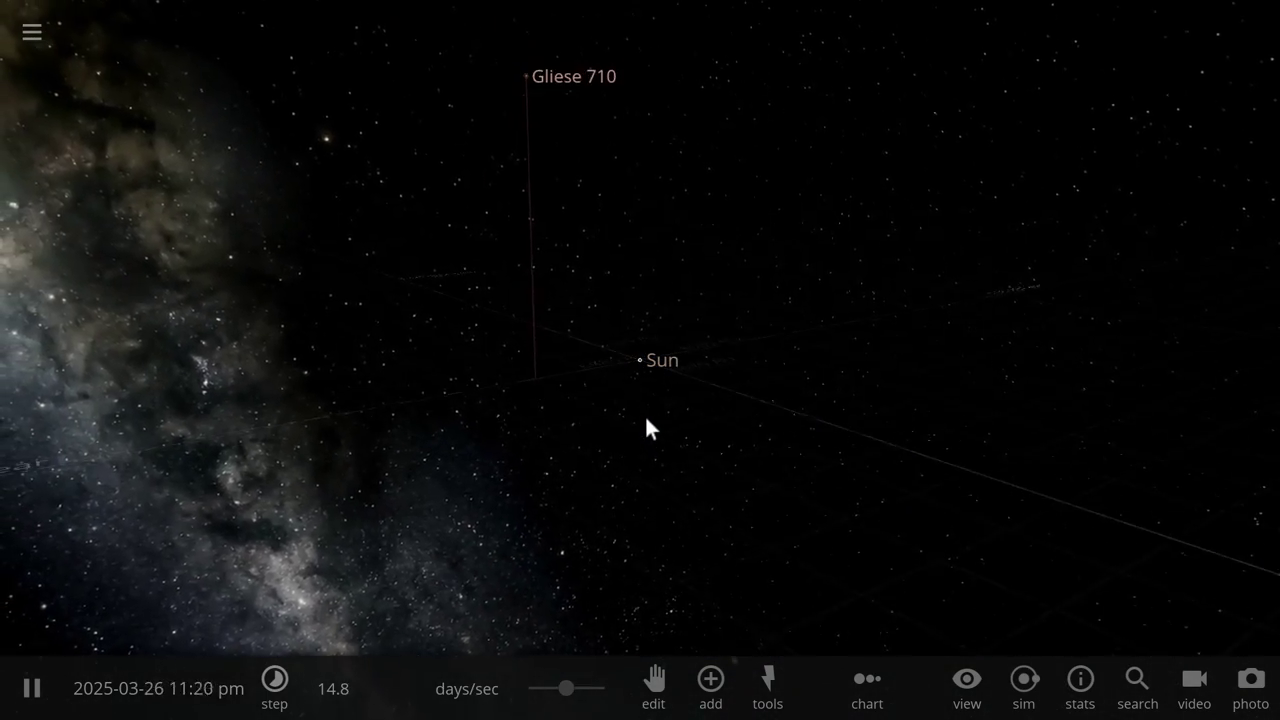
pyautogui.moveTo(579, 706); pyautogui.dragTo(585, 705)
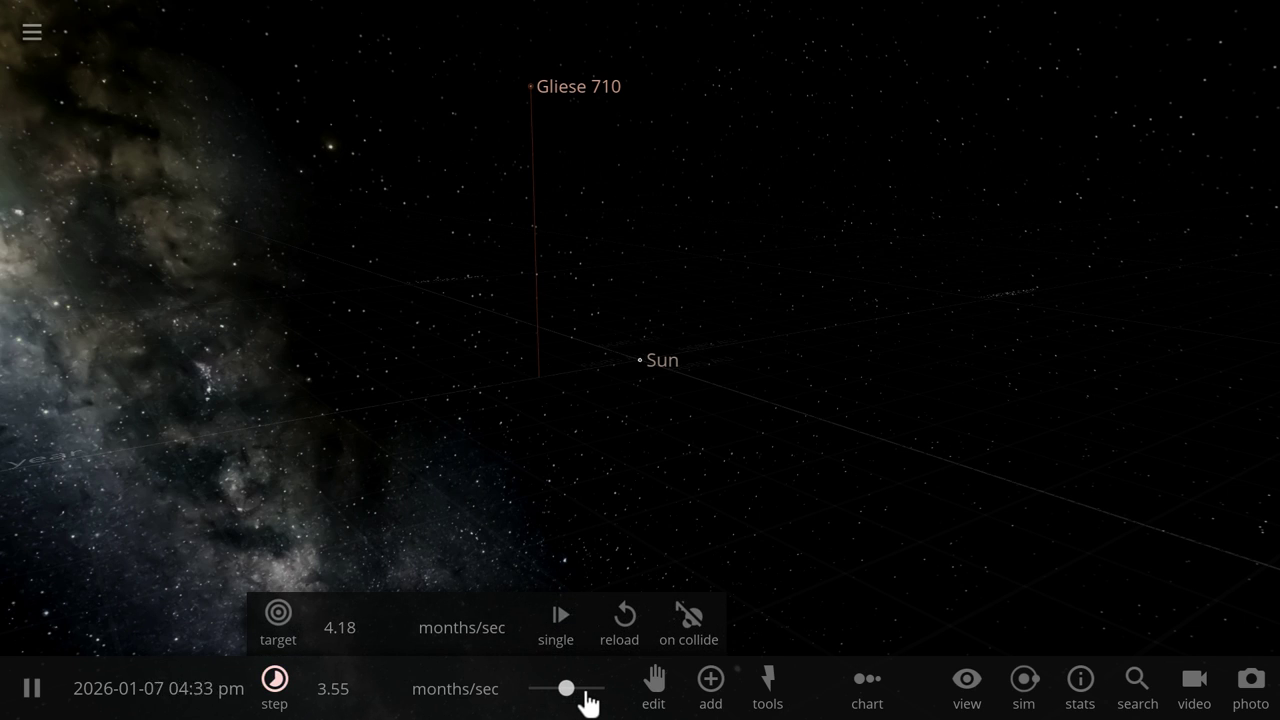
pyautogui.moveTo(587, 705); pyautogui.dragTo(575, 698)
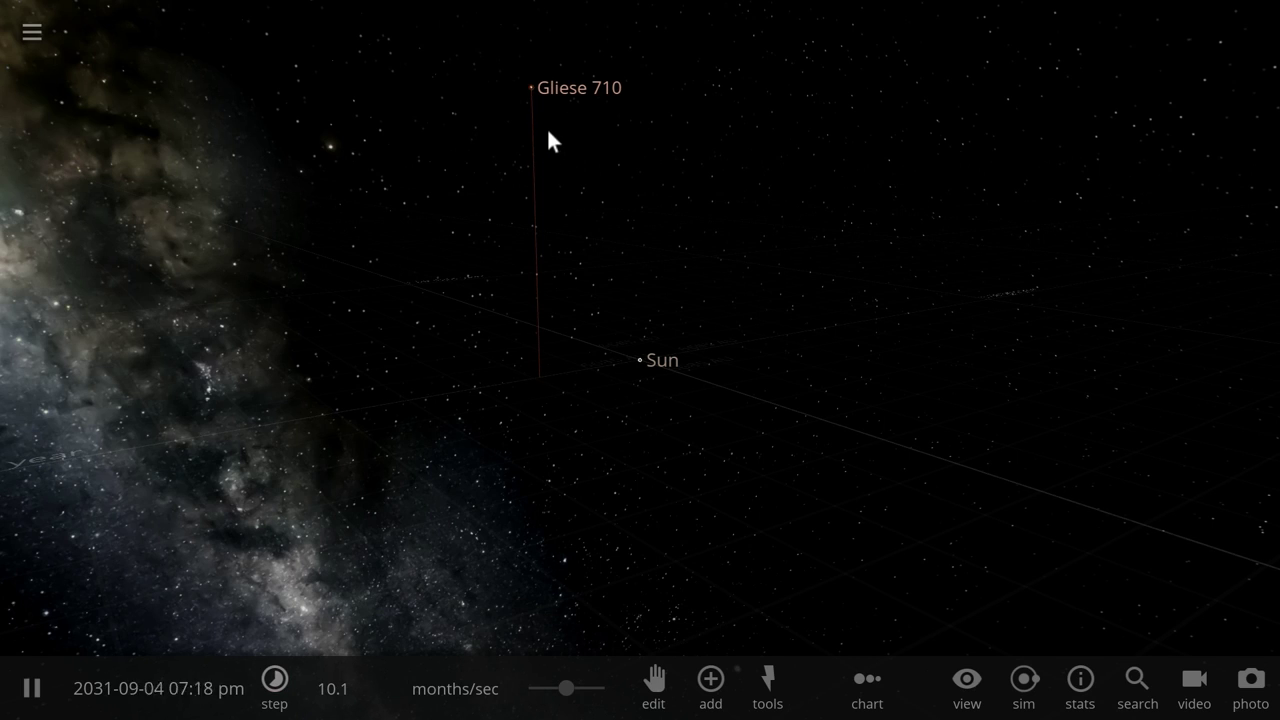
# Focus on Gliese 710 with the simulation paused and examine its properties and its path relative to the Sun.
pyautogui.doubleClick(531, 89)
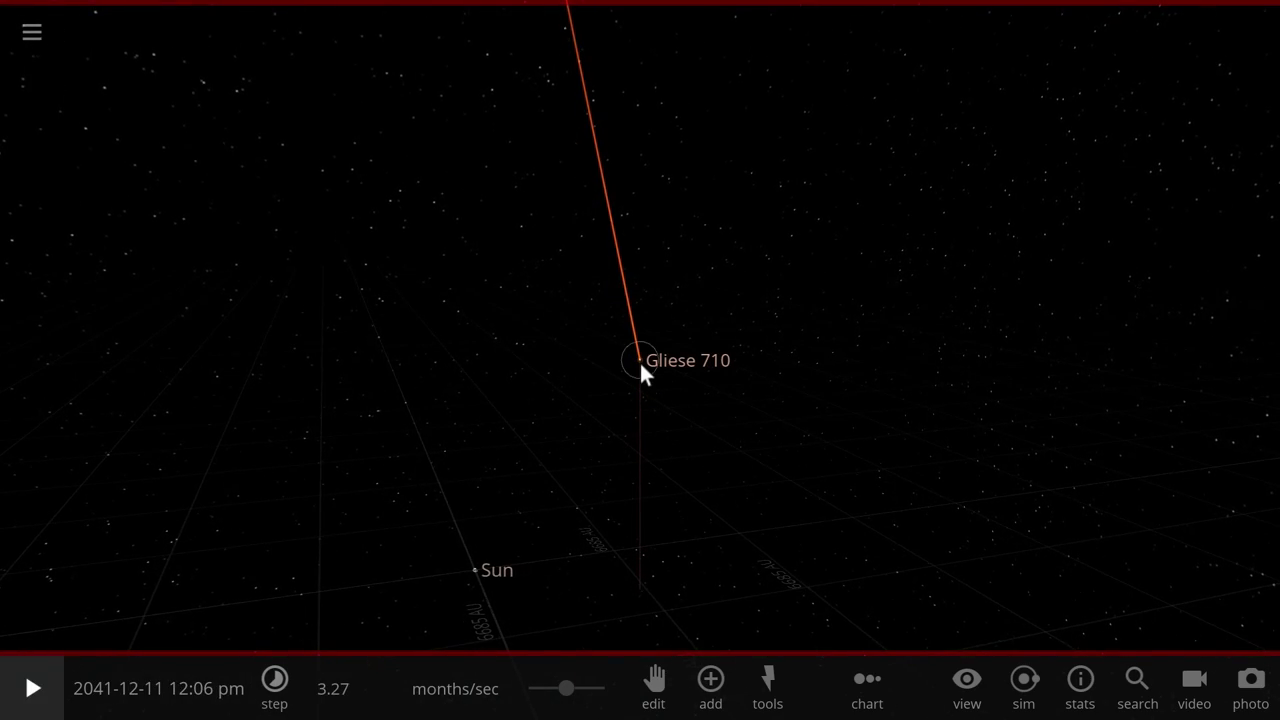
pyautogui.click(640, 362)
pyautogui.moveTo(707, 439); pyautogui.dragTo(900, 585)
pyautogui.moveTo(753, 553); pyautogui.dragTo(619, 470)
pyautogui.moveTo(789, 477); pyautogui.dragTo(903, 527)
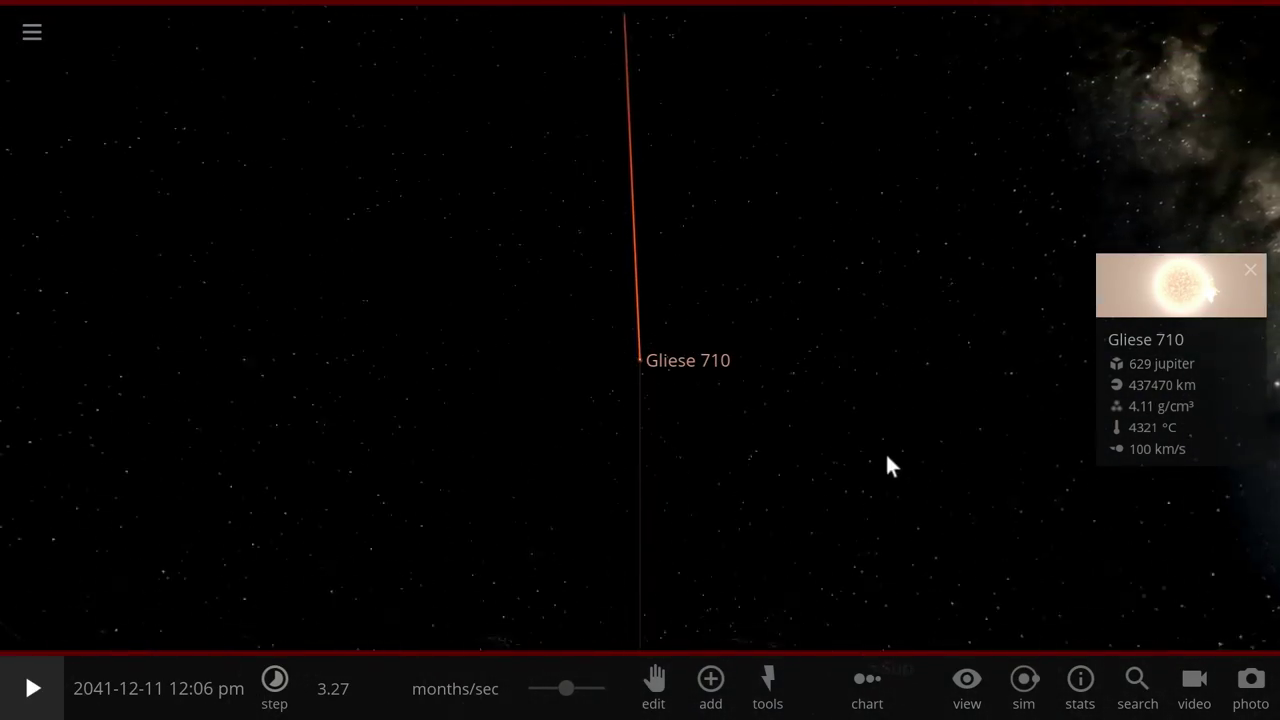
pyautogui.moveTo(880, 451); pyautogui.dragTo(868, 355)
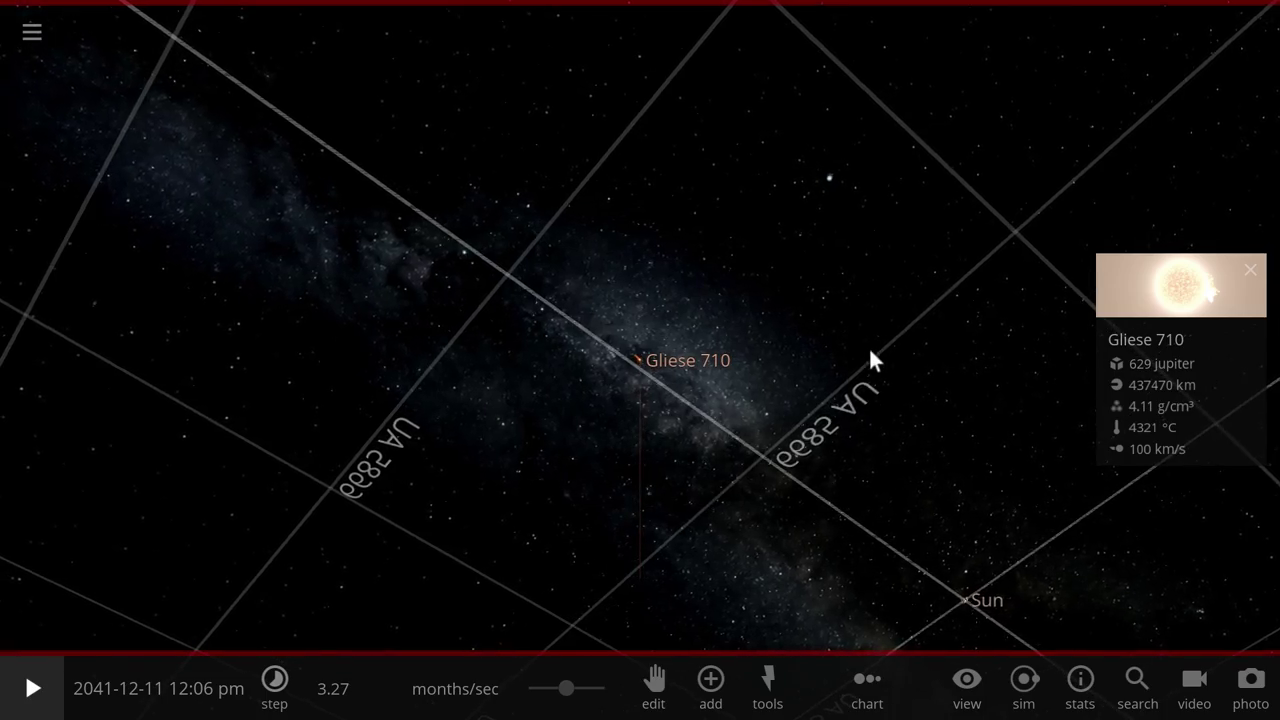
# Focus on the Sun, show its properties and compare its position with Gliese 710's trail.
pyautogui.scroll(5, 860, 352)
pyautogui.scroll(-3, 858, 350)
pyautogui.moveTo(834, 371); pyautogui.dragTo(641, 390)
pyautogui.doubleClick(640, 386)
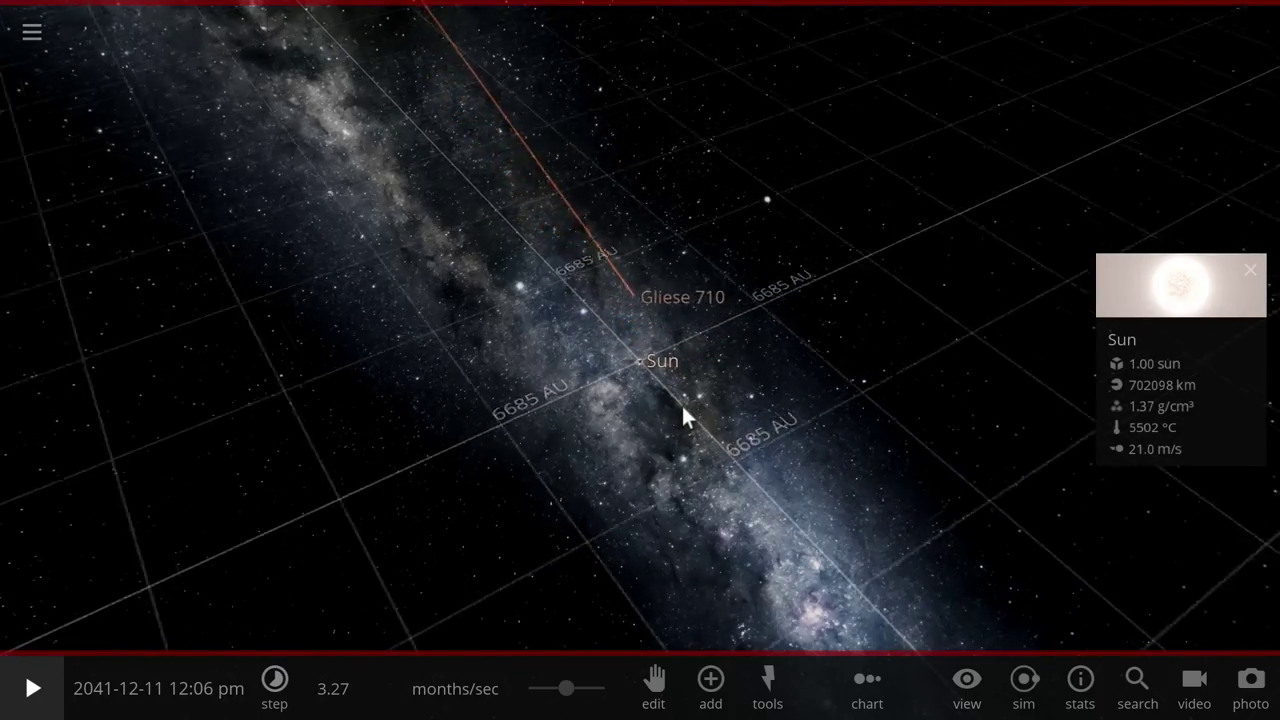
# Resume the simulation and examine the orbits of the planets and outer bodies around the Sun at close range.
pyautogui.scroll(5, 671, 405)
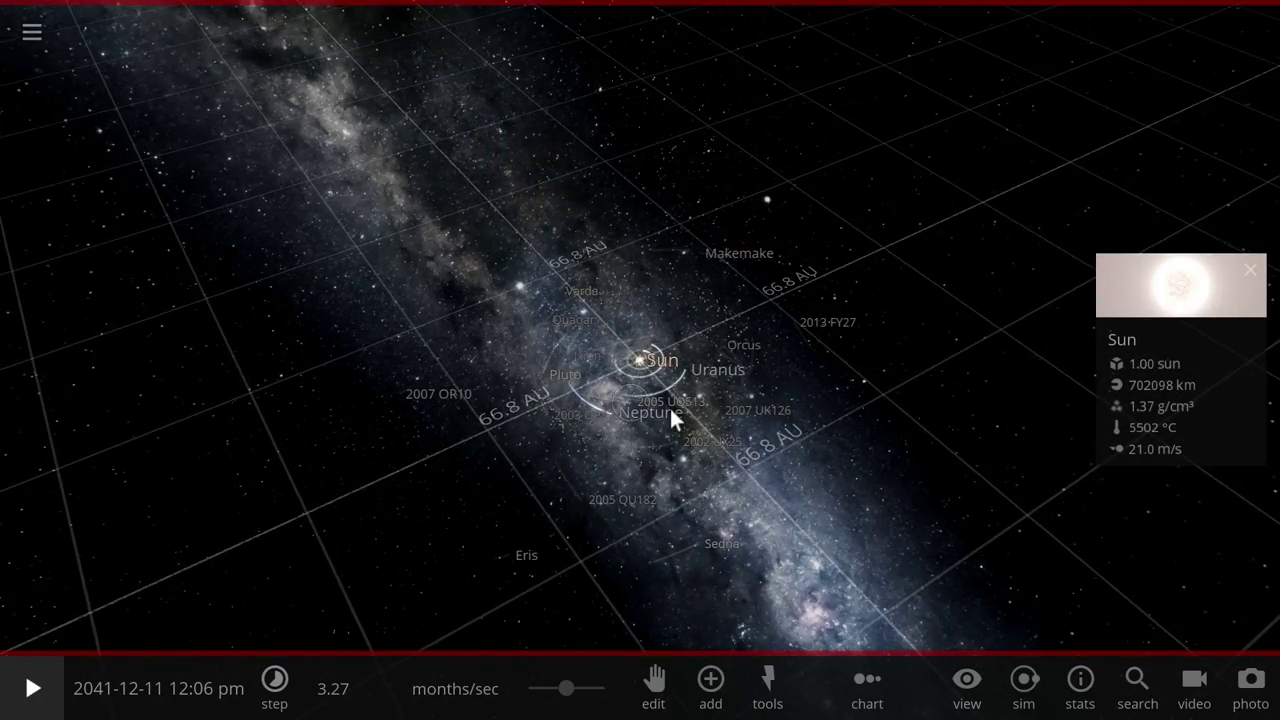
pyautogui.click(801, 459)
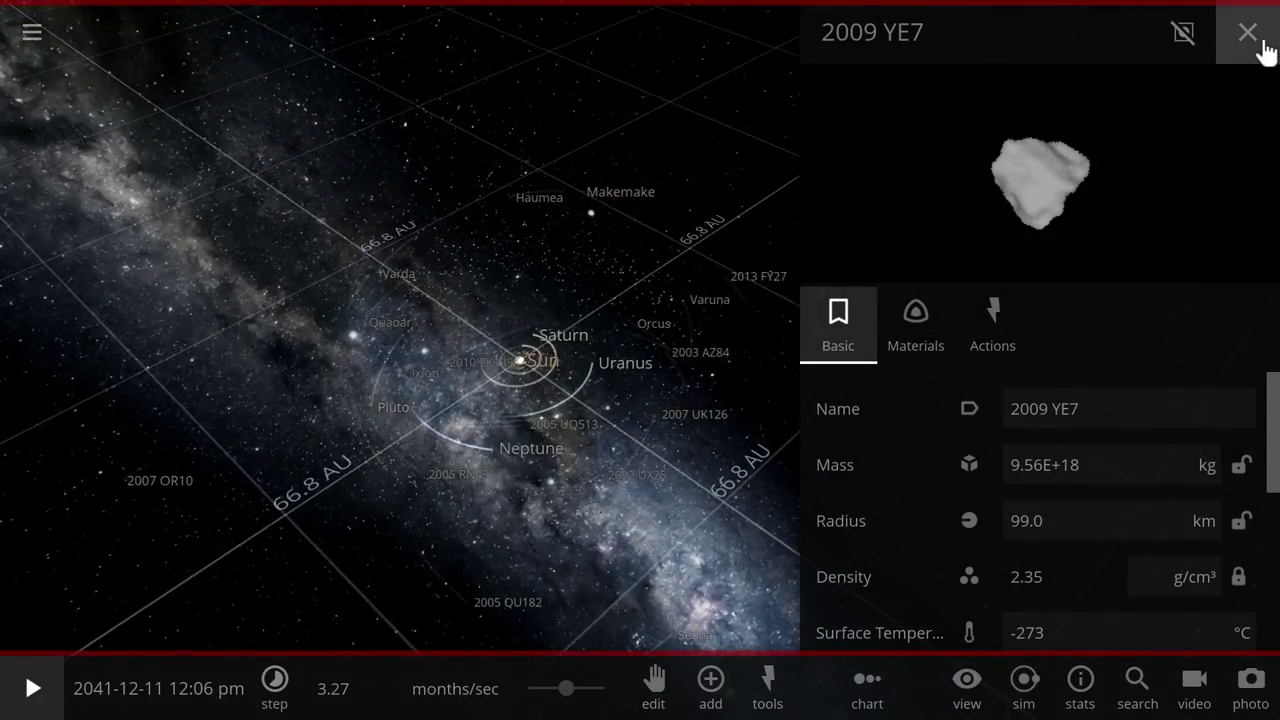
pyautogui.click(1250, 35)
pyautogui.press('space')
pyautogui.scroll(3, 713, 439)
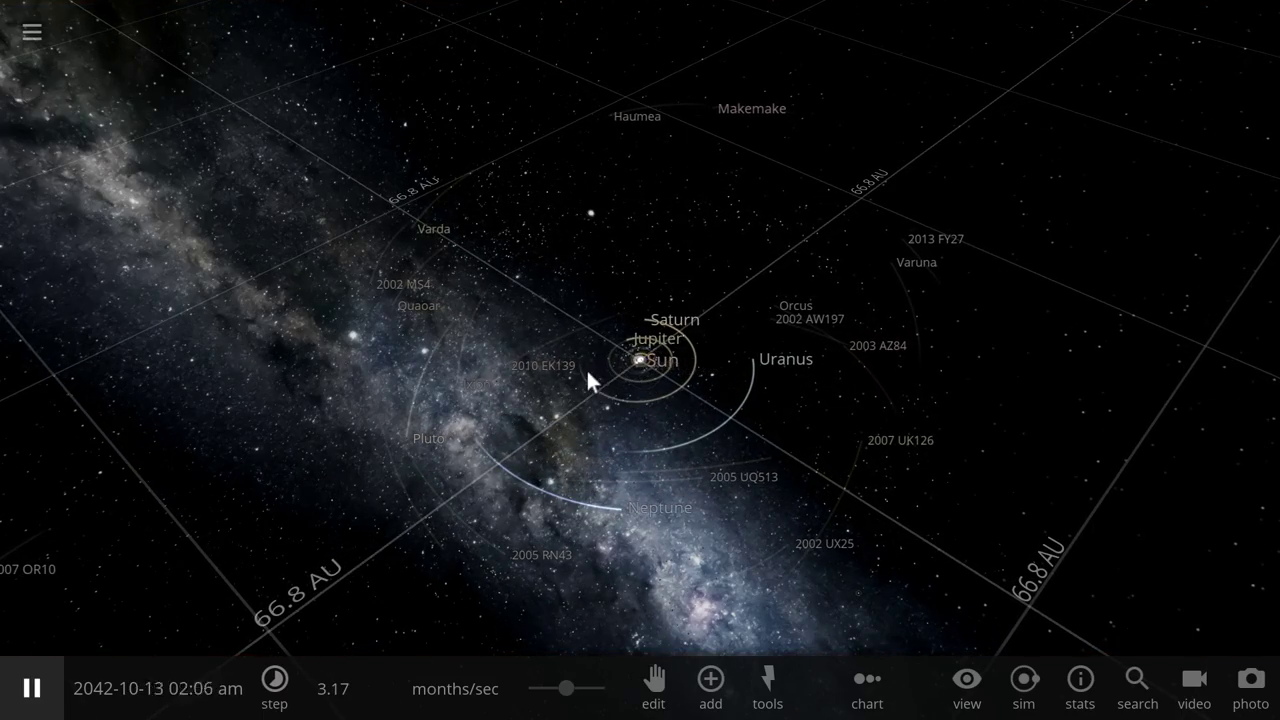
pyautogui.moveTo(560, 420); pyautogui.dragTo(763, 417)
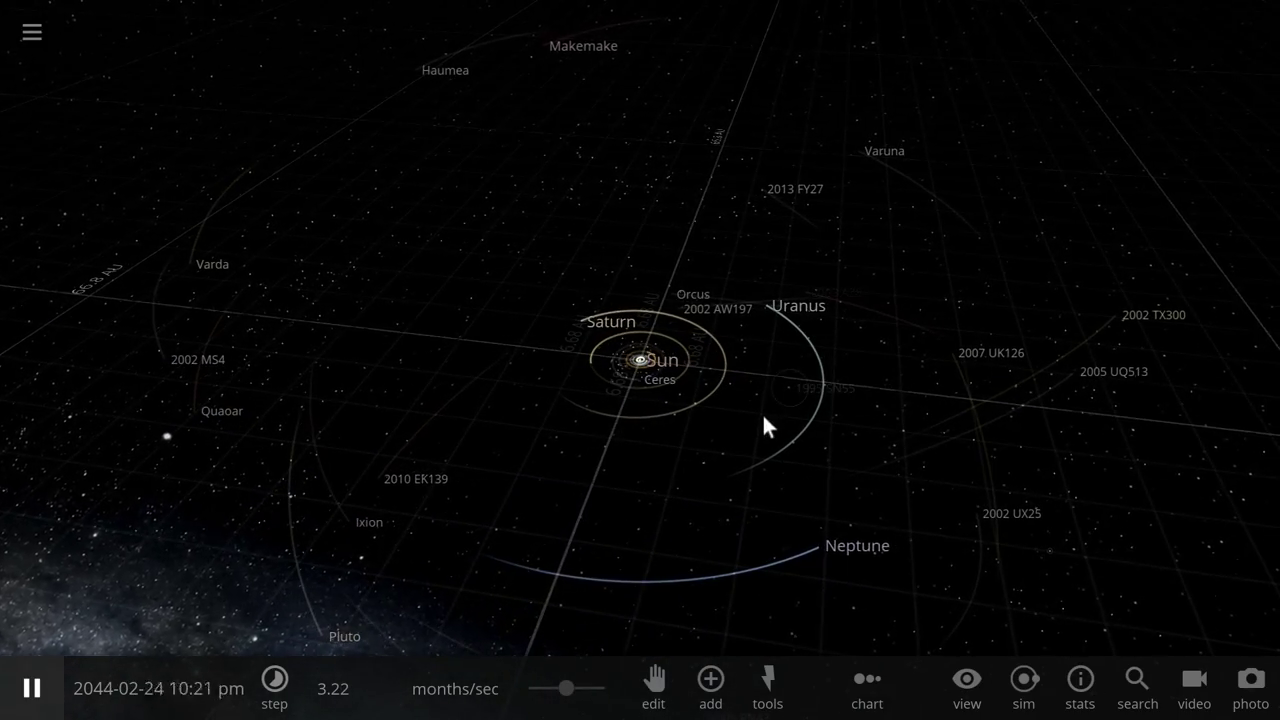
pyautogui.click(882, 237)
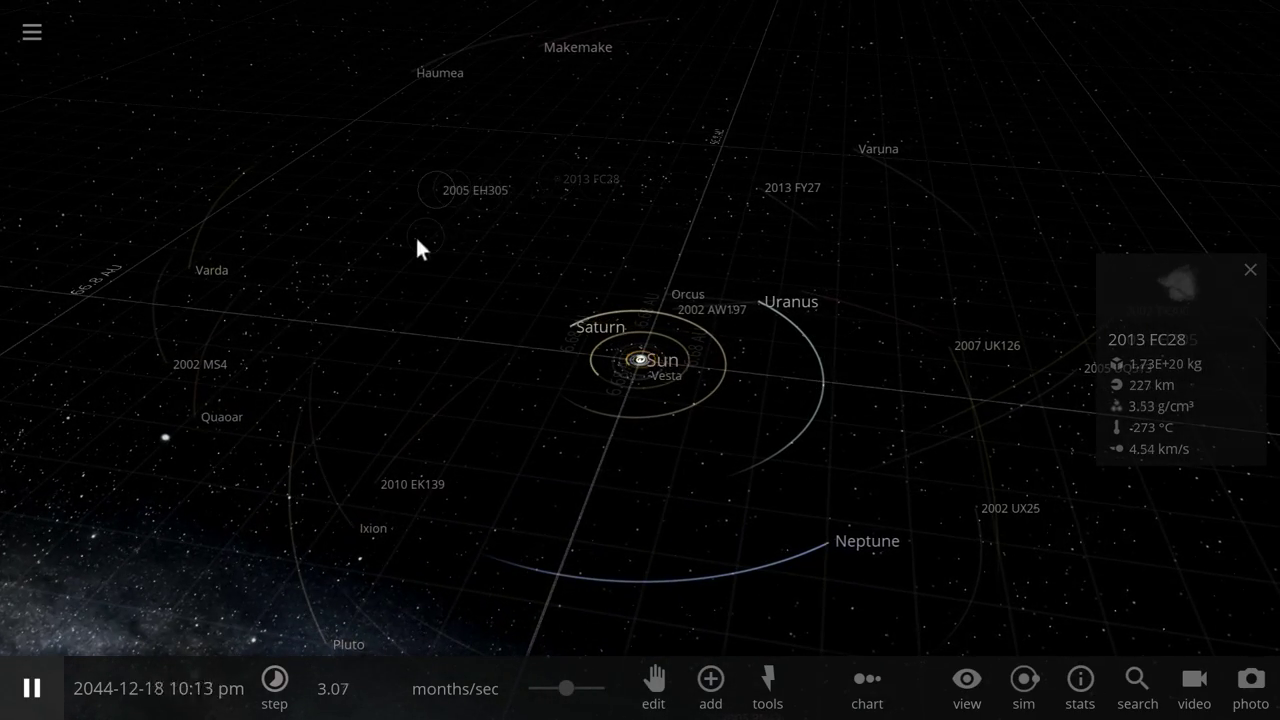
pyautogui.scroll(-5, 414, 250)
pyautogui.scroll(5, 672, 390)
pyautogui.scroll(5, 658, 412)
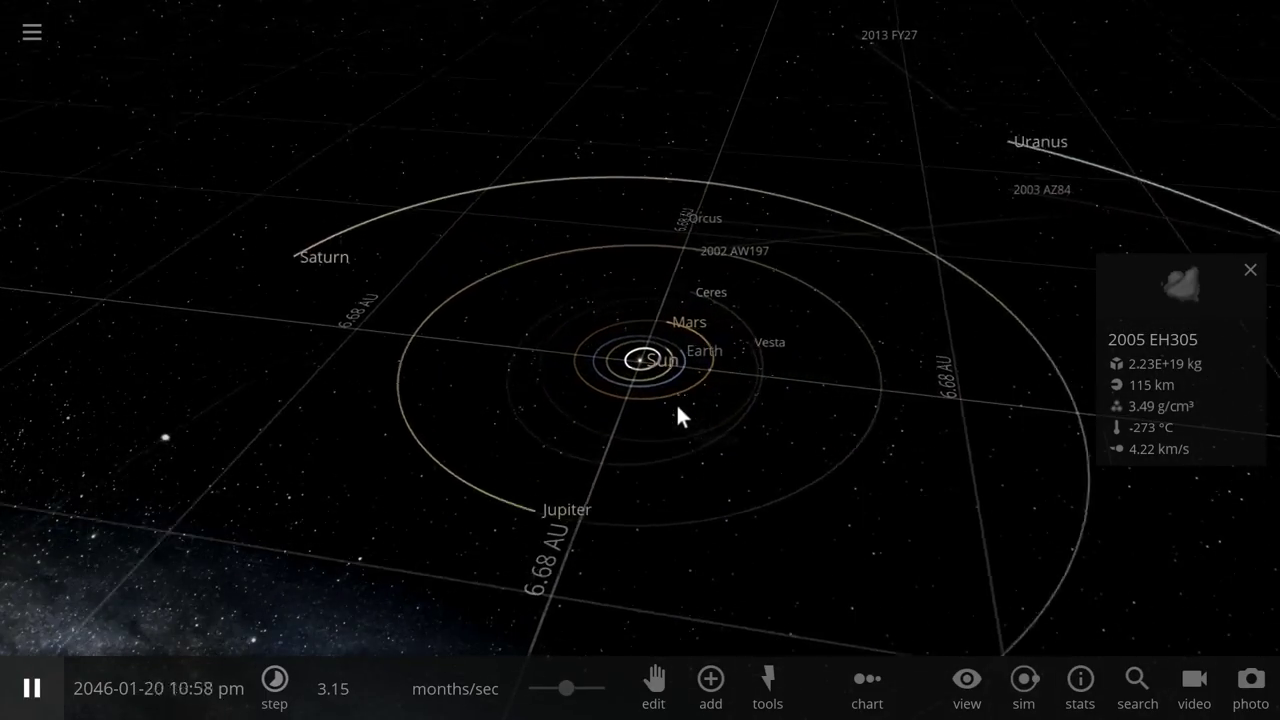
# Select Earth with the simulation briefly paused, resume the simulation, and open Earth's full properties.
pyautogui.press('space')
pyautogui.click(656, 315)
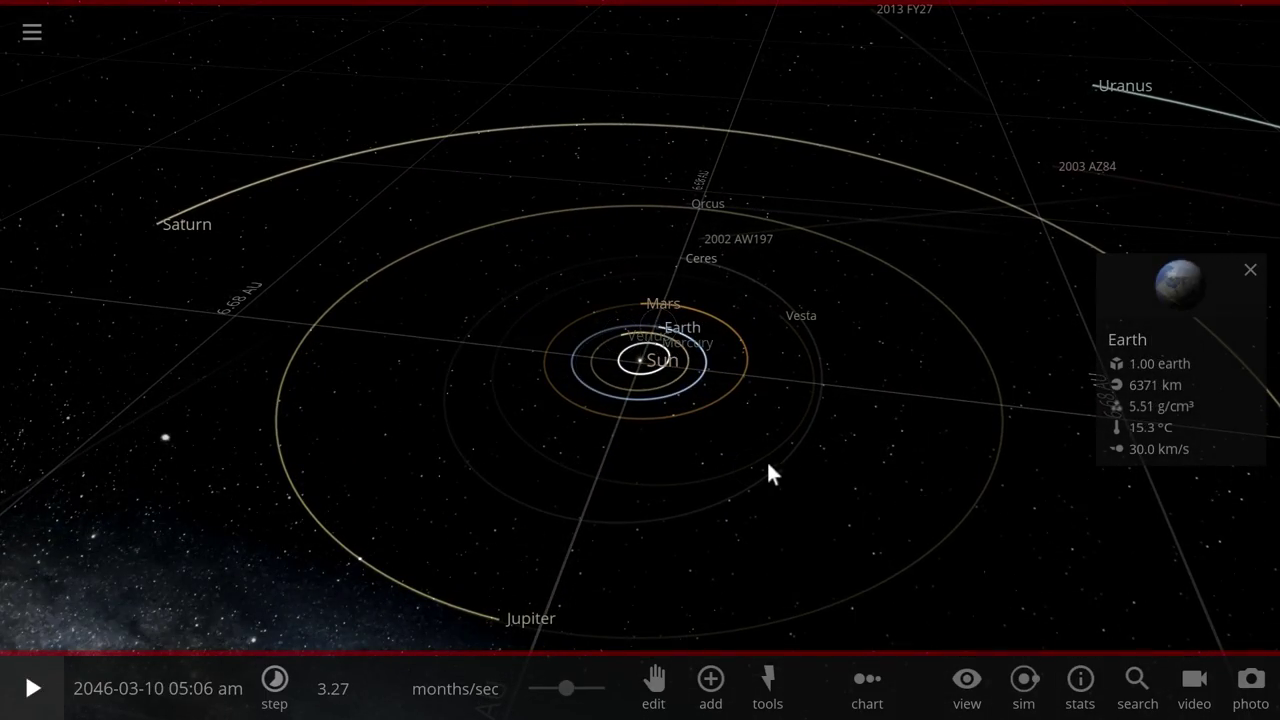
pyautogui.press('space')
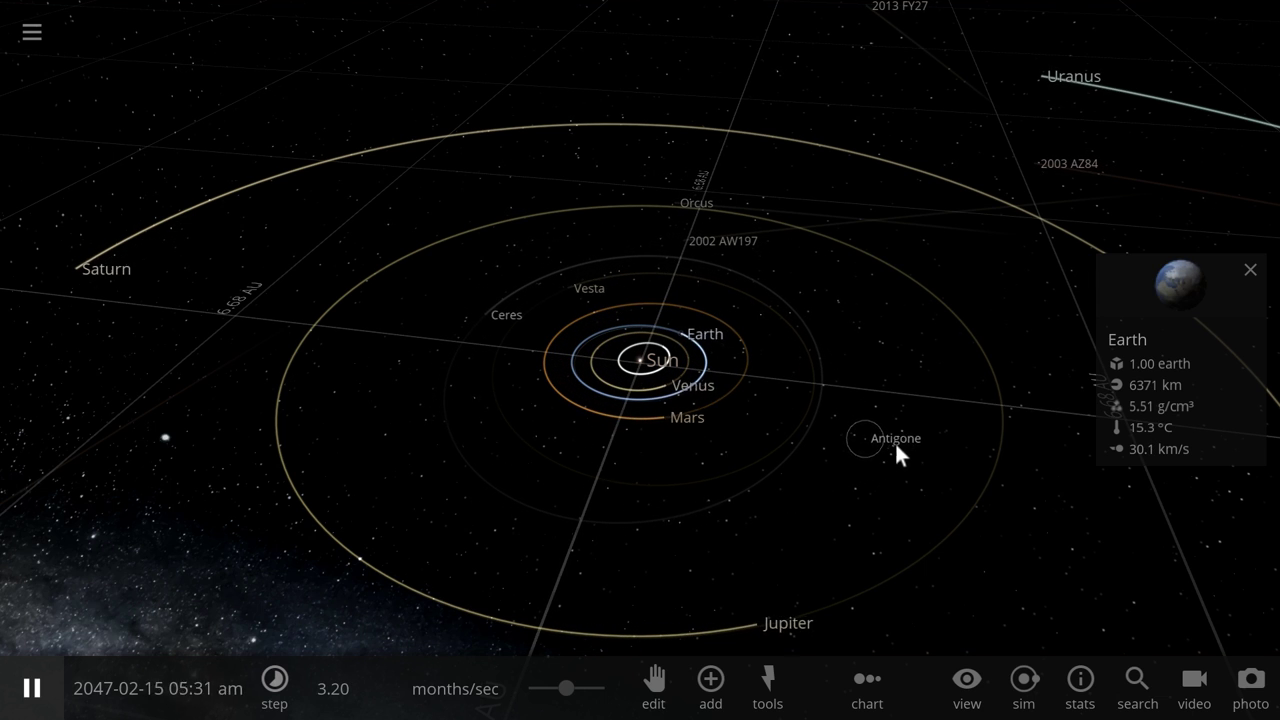
pyautogui.click(1173, 311)
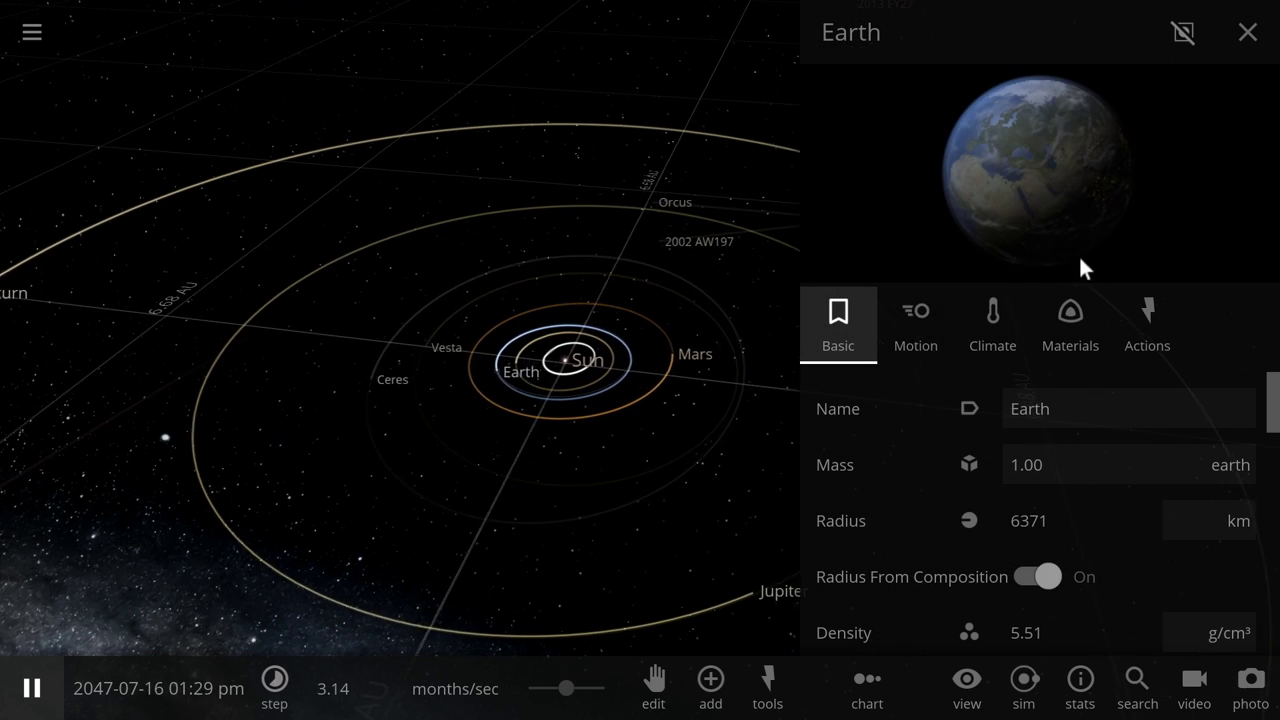
# Show Earth's orbital elements in its motion properties with the semi-major axis displayed in AU.
pyautogui.click(894, 337)
pyautogui.scroll(-3, 1000, 460)
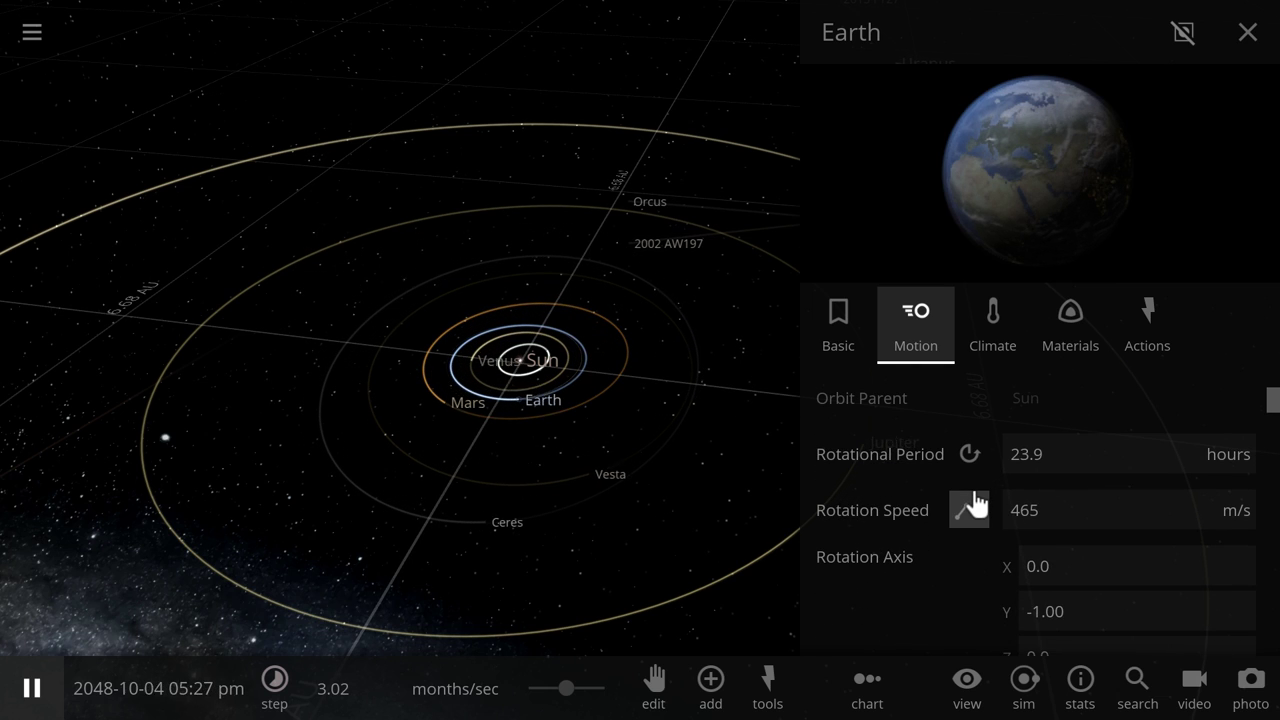
pyautogui.scroll(-3, 977, 493)
pyautogui.scroll(4, 977, 493)
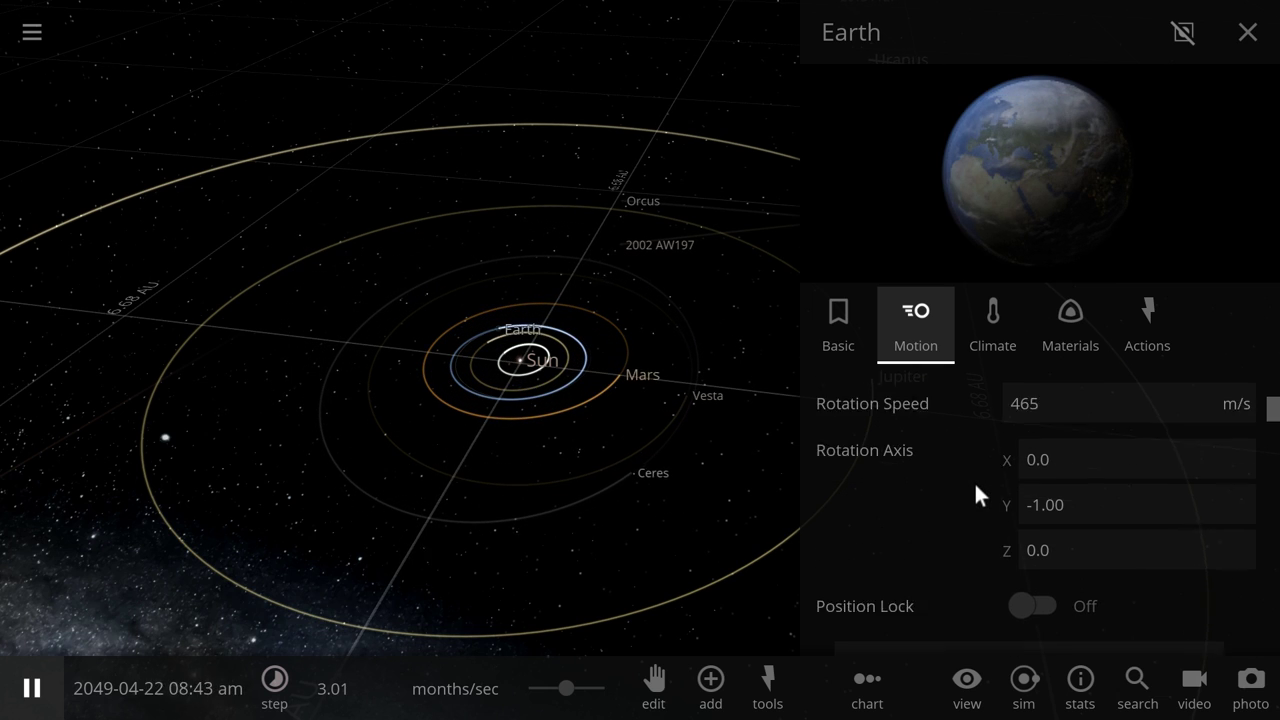
pyautogui.scroll(-10, 1006, 448)
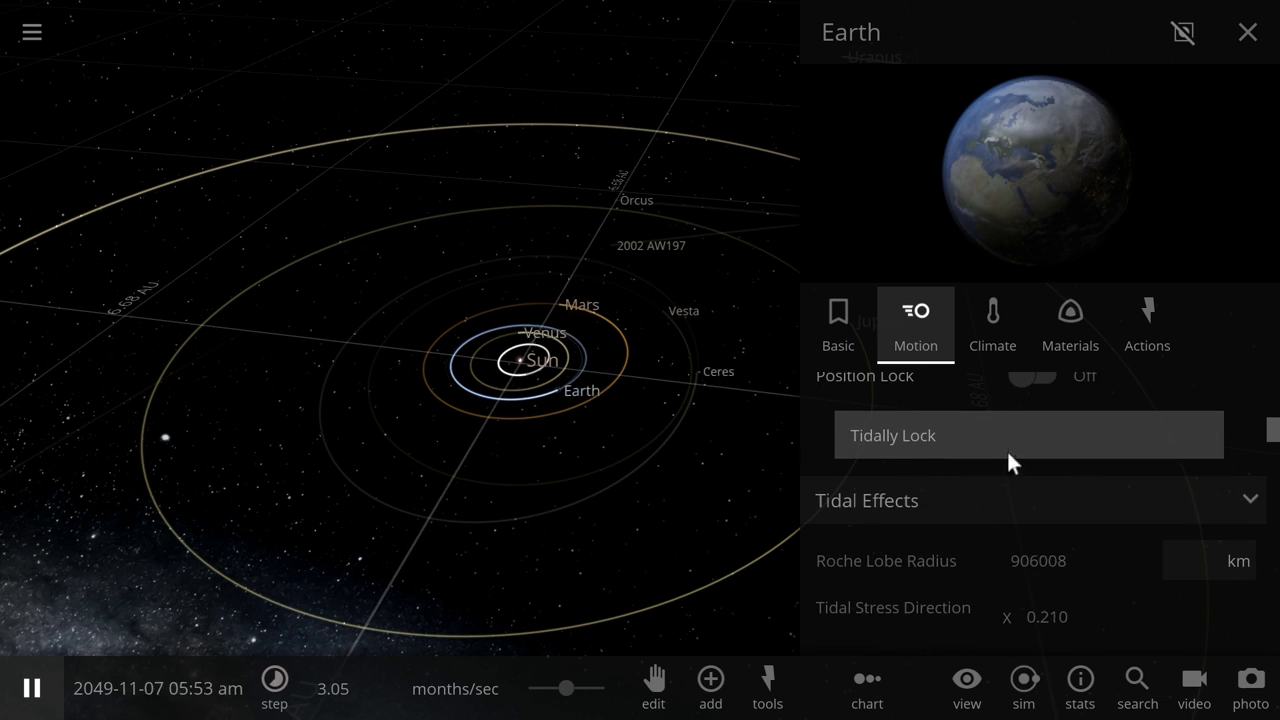
pyautogui.scroll(-3, 1000, 470)
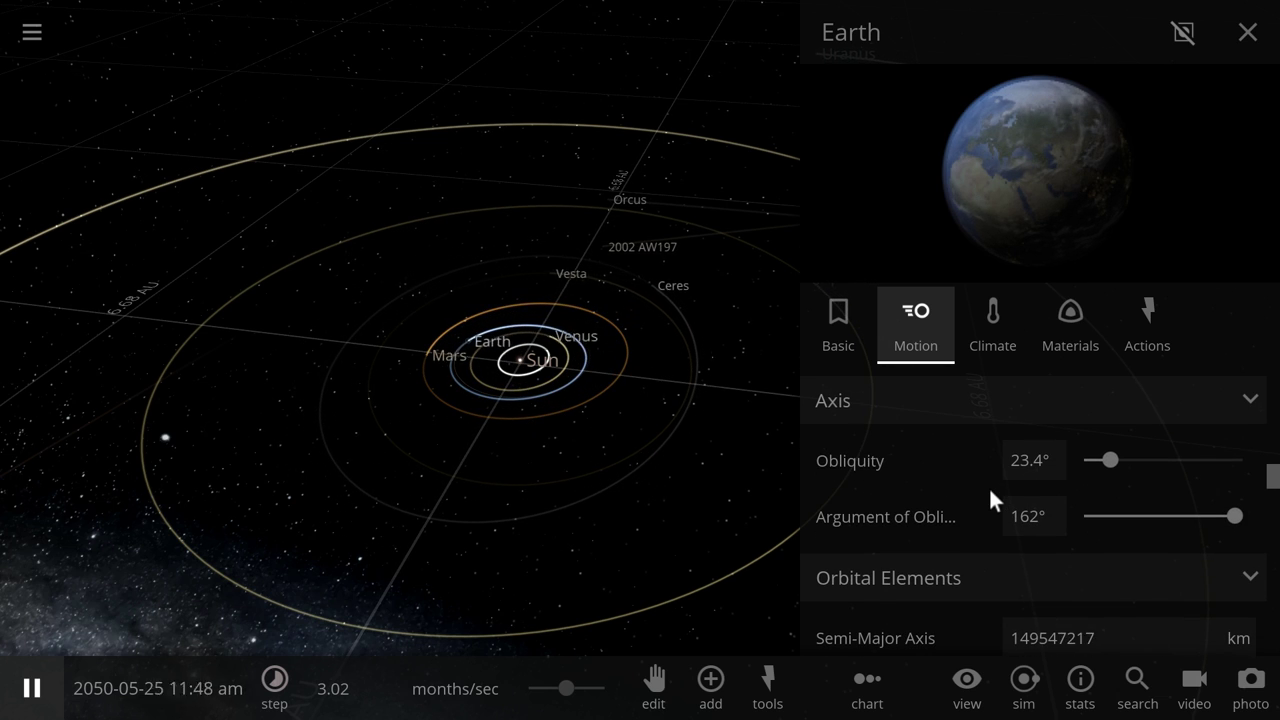
pyautogui.scroll(-3, 990, 497)
pyautogui.scroll(-1, 990, 500)
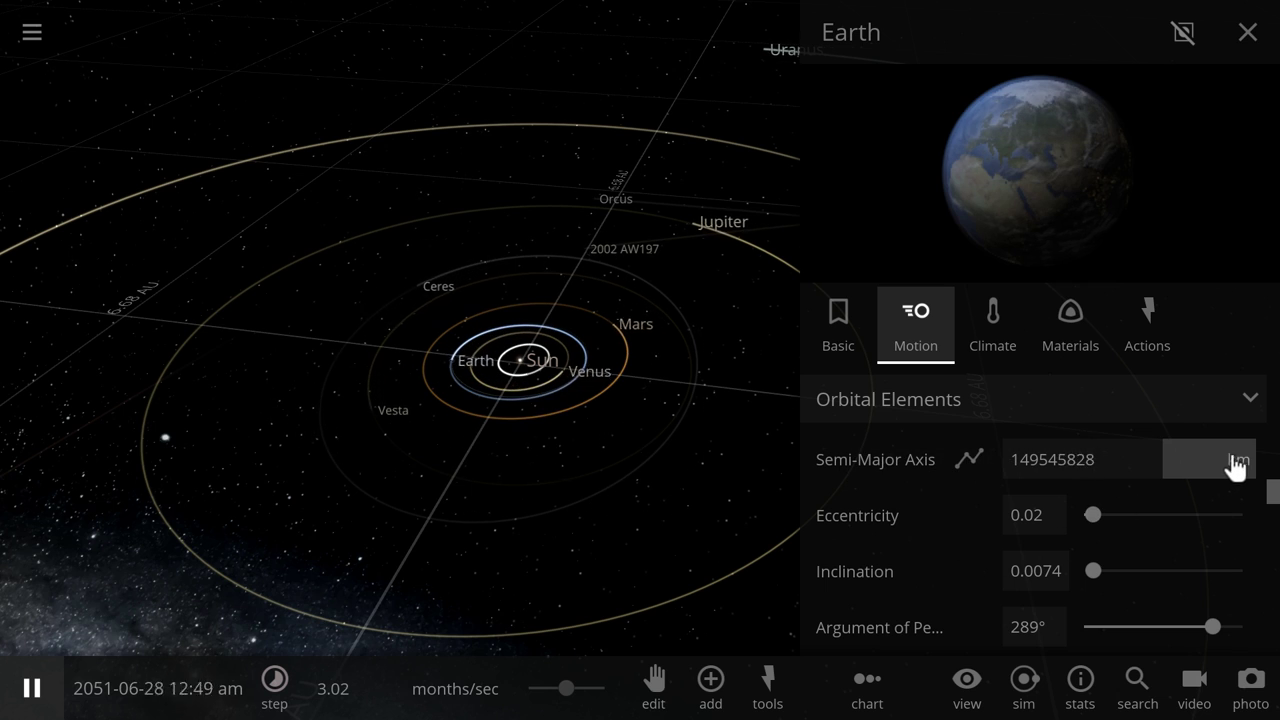
pyautogui.scroll(2, 1230, 478)
pyautogui.scroll(-3, 1226, 490)
pyautogui.scroll(5, 1220, 528)
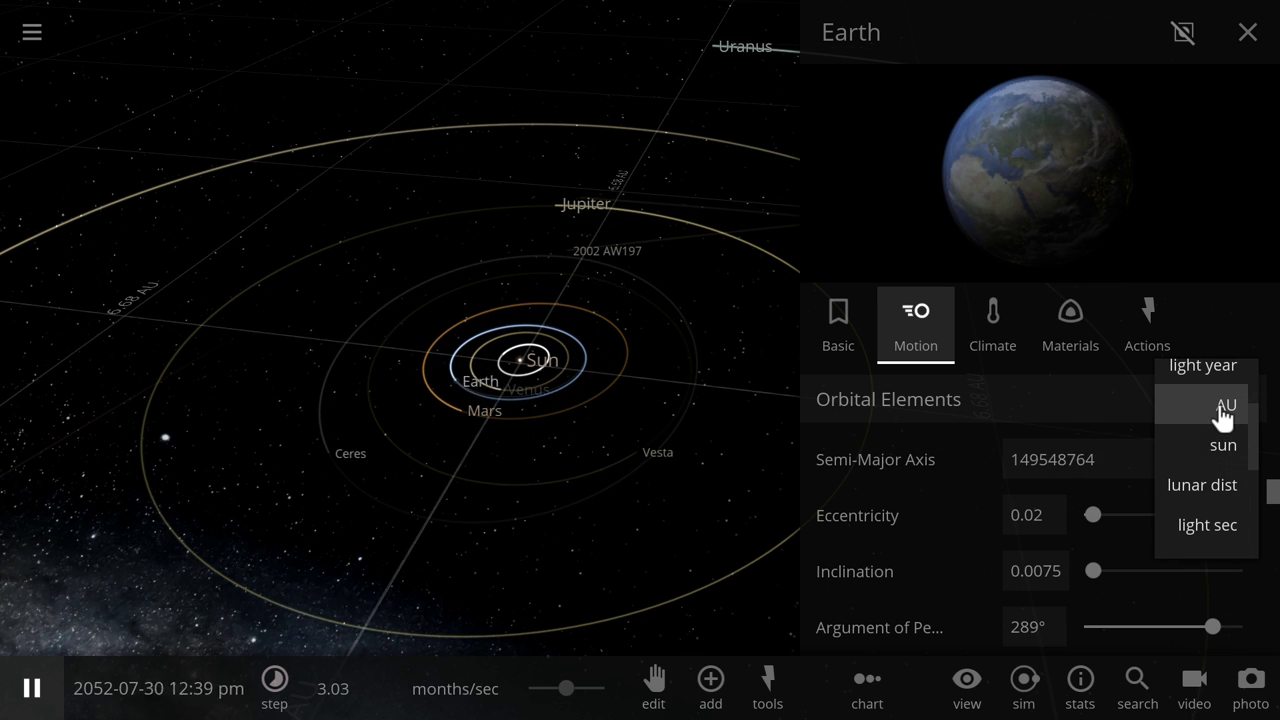
pyautogui.click(1224, 412)
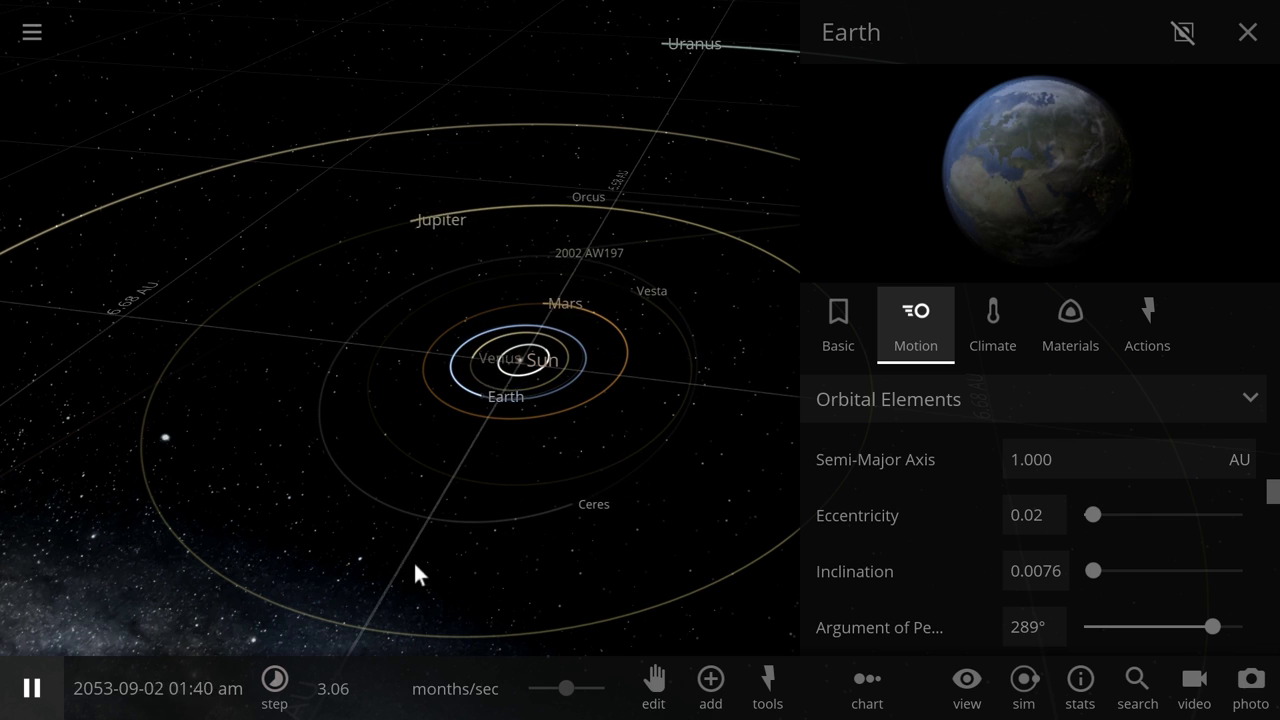
# Examine the planets' orbits and Gliese 710's path toward the Sun from several angles and from far outside the Solar System.
pyautogui.moveTo(415, 564); pyautogui.dragTo(499, 556)
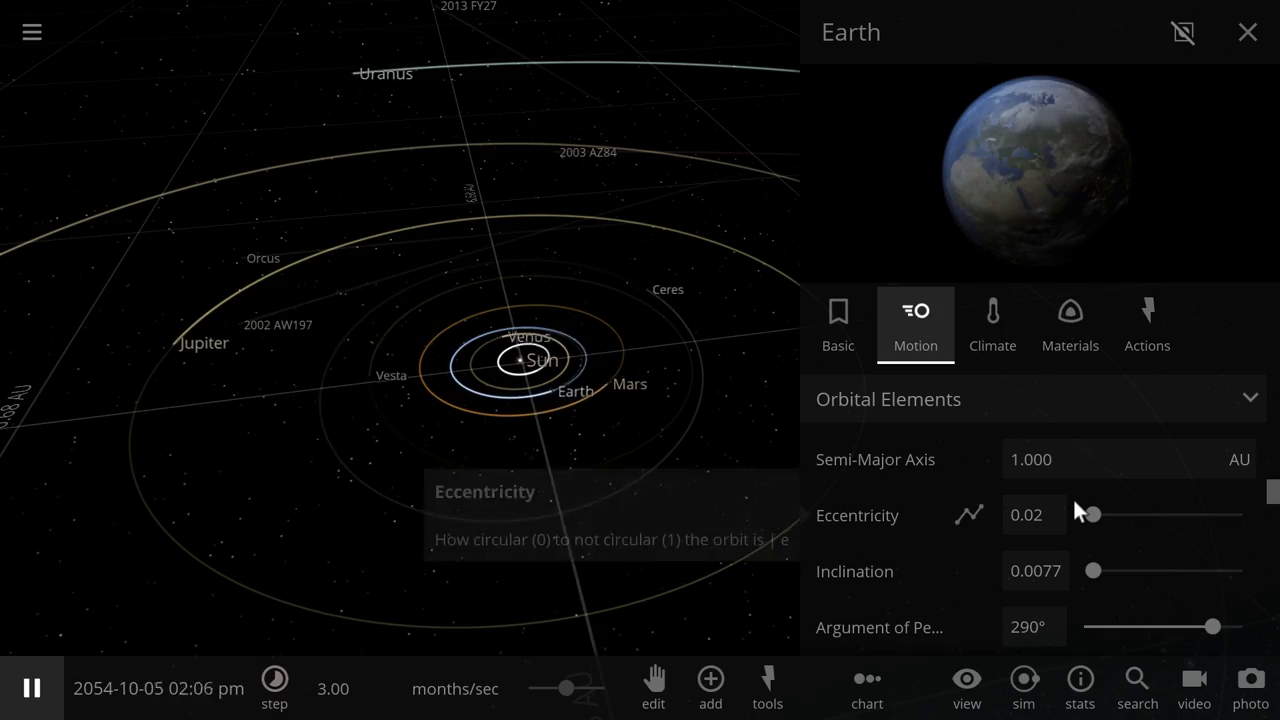
pyautogui.moveTo(352, 543); pyautogui.dragTo(594, 531)
pyautogui.scroll(-5, 593, 518)
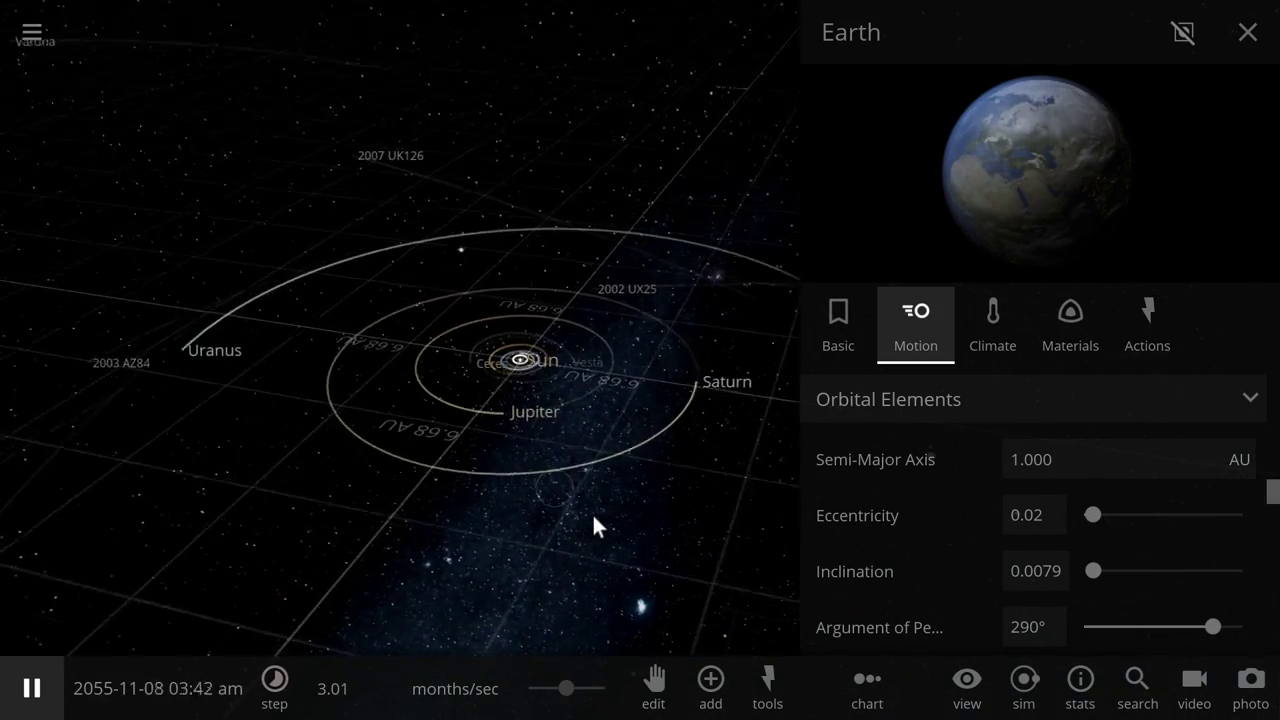
pyautogui.scroll(-3, 593, 525)
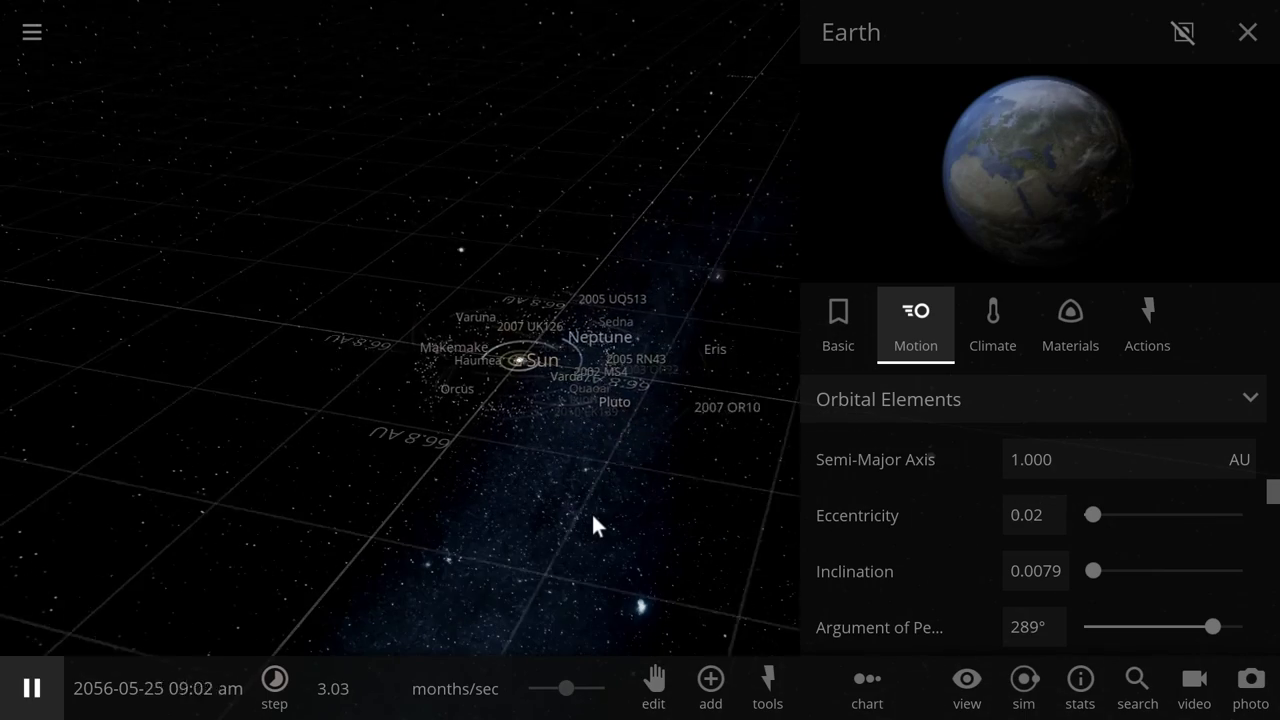
pyautogui.moveTo(593, 516); pyautogui.dragTo(584, 396)
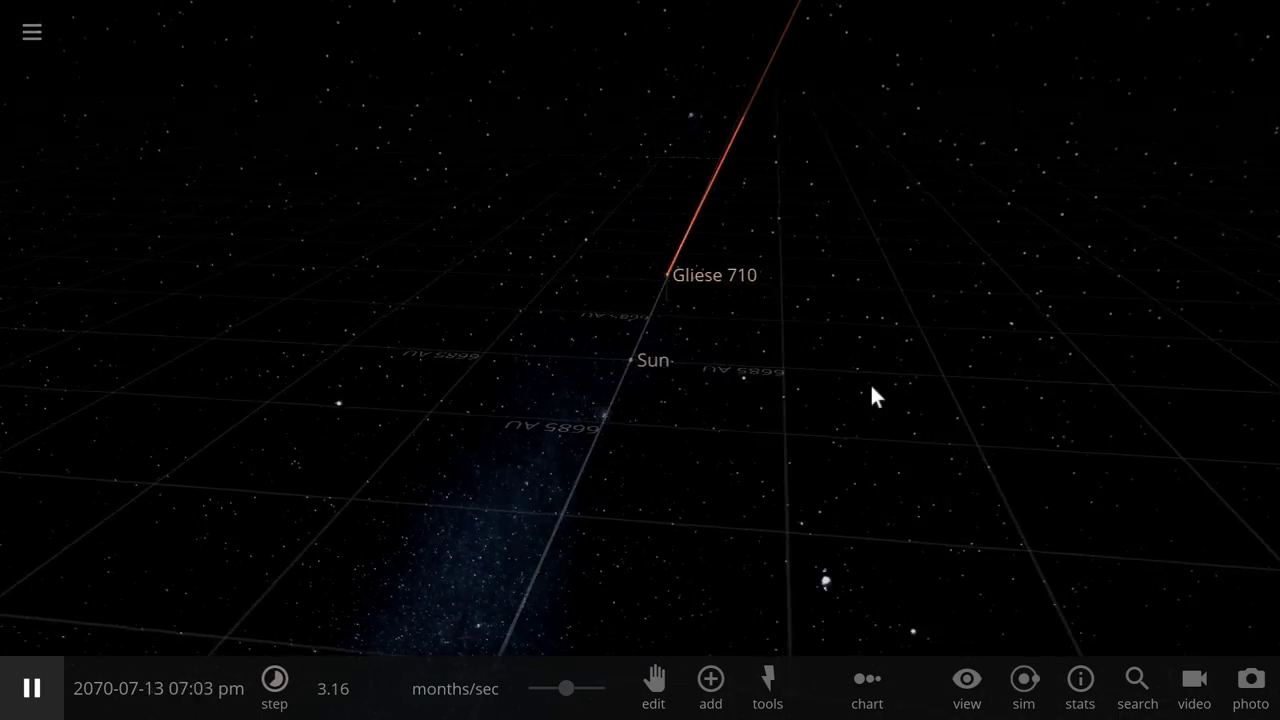
pyautogui.moveTo(871, 386); pyautogui.dragTo(731, 363)
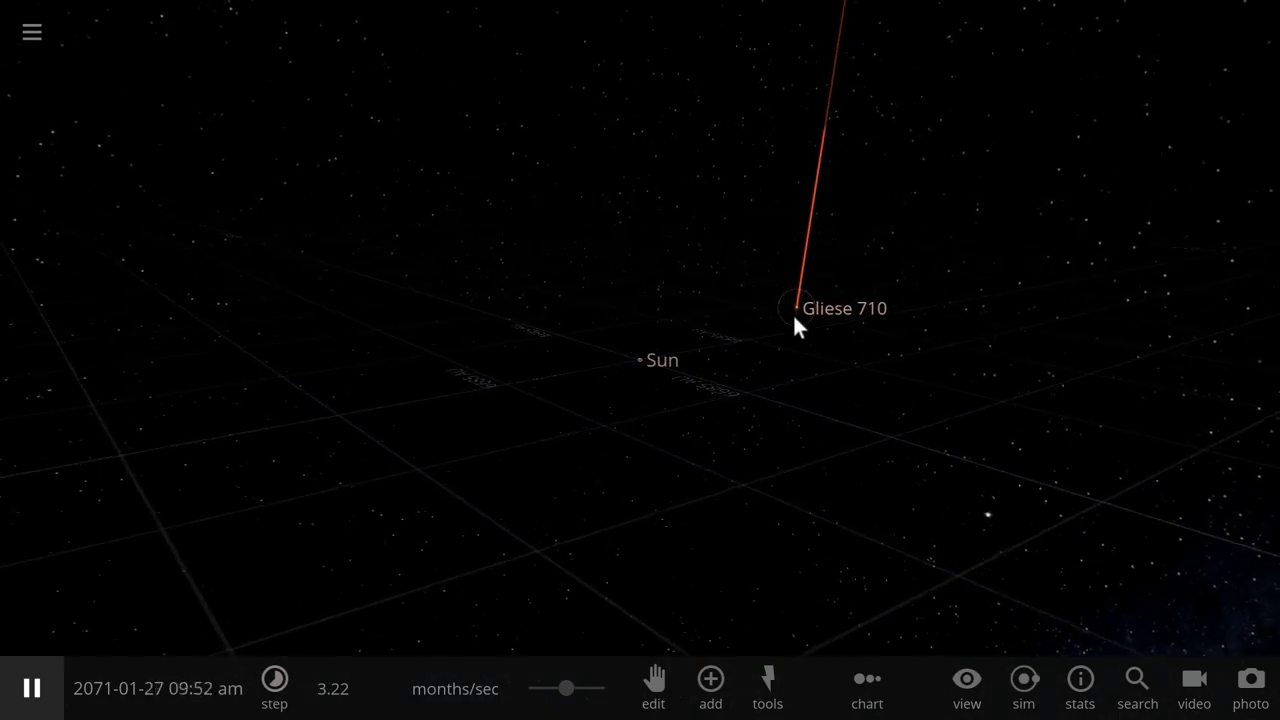
# Focus on Saturn within the Solar System and examine Gliese 710's approach relative to the plane of the planets.
pyautogui.click(645, 358)
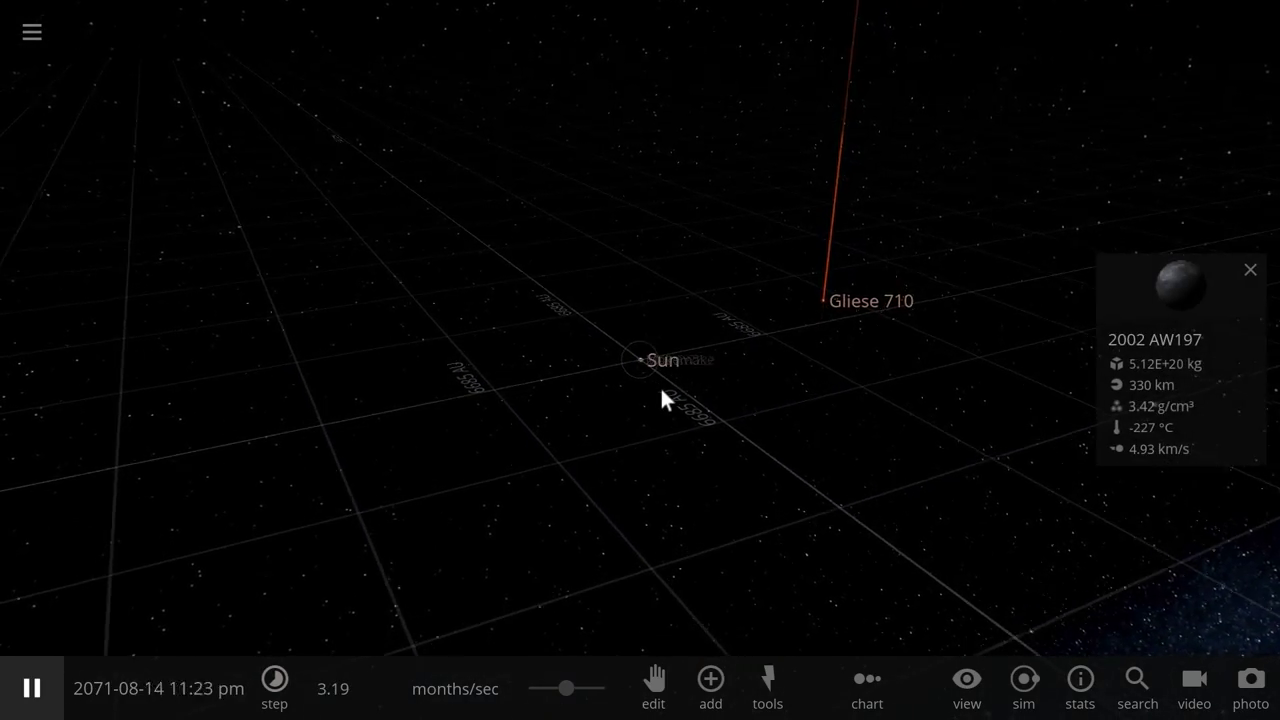
pyautogui.scroll(10, 660, 386)
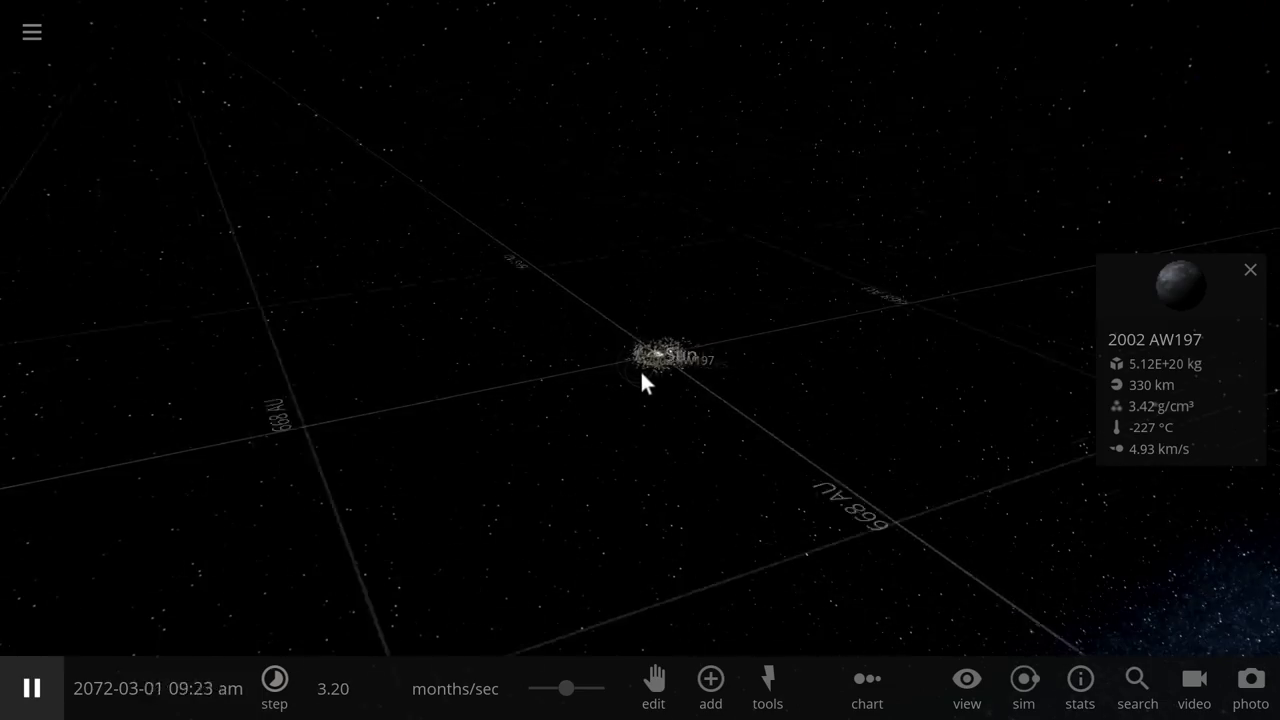
pyautogui.scroll(8, 719, 388)
pyautogui.click(844, 426)
pyautogui.click(1247, 32)
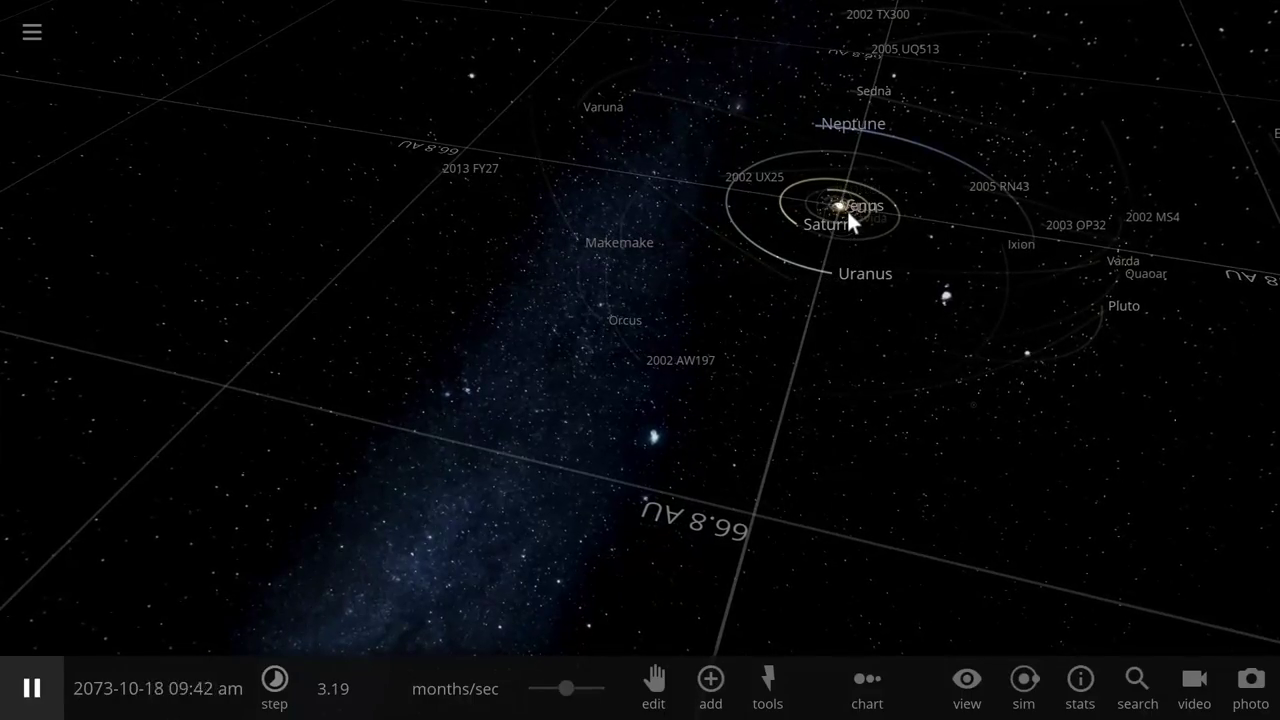
pyautogui.click(806, 223)
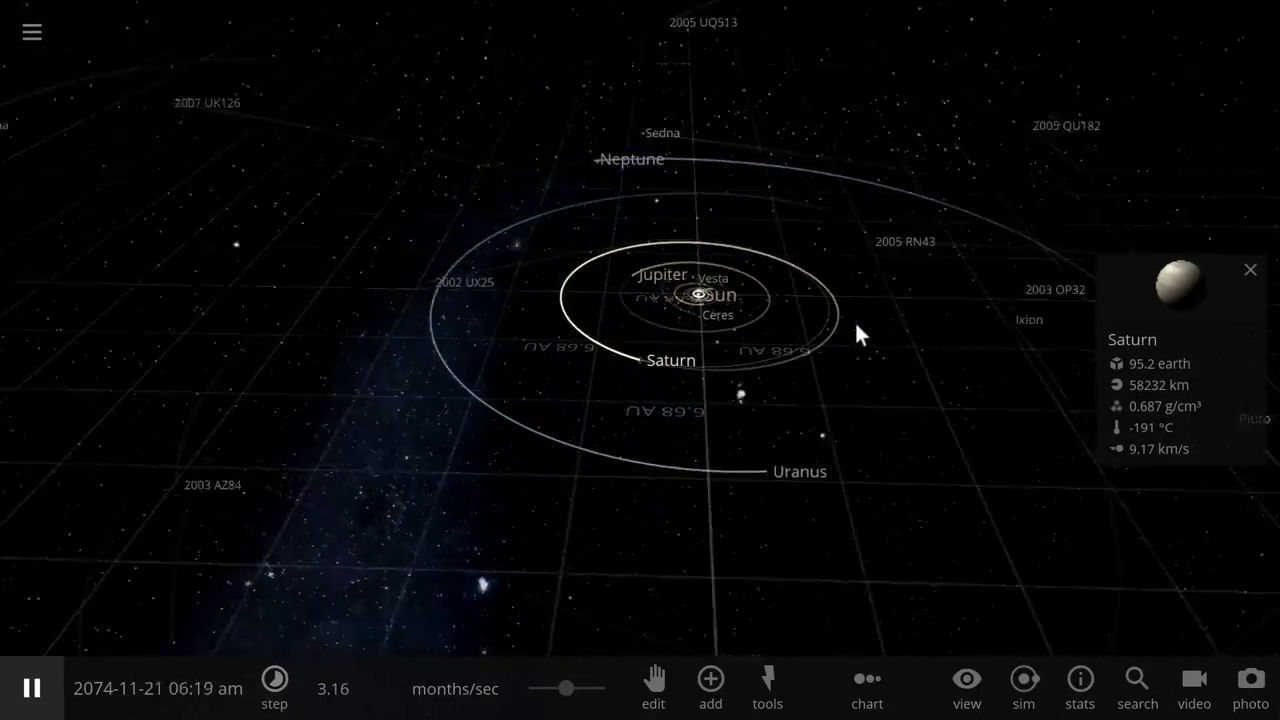
pyautogui.moveTo(856, 323); pyautogui.dragTo(877, 274)
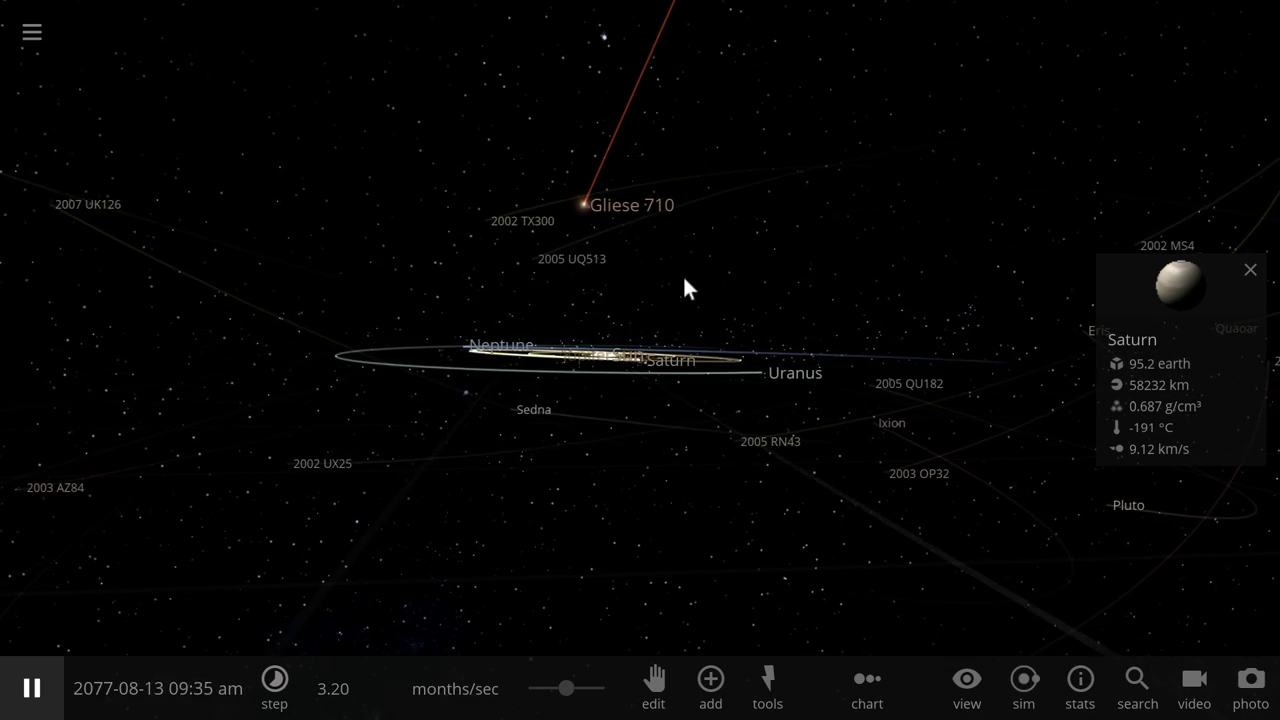
pyautogui.moveTo(704, 264); pyautogui.dragTo(534, 203)
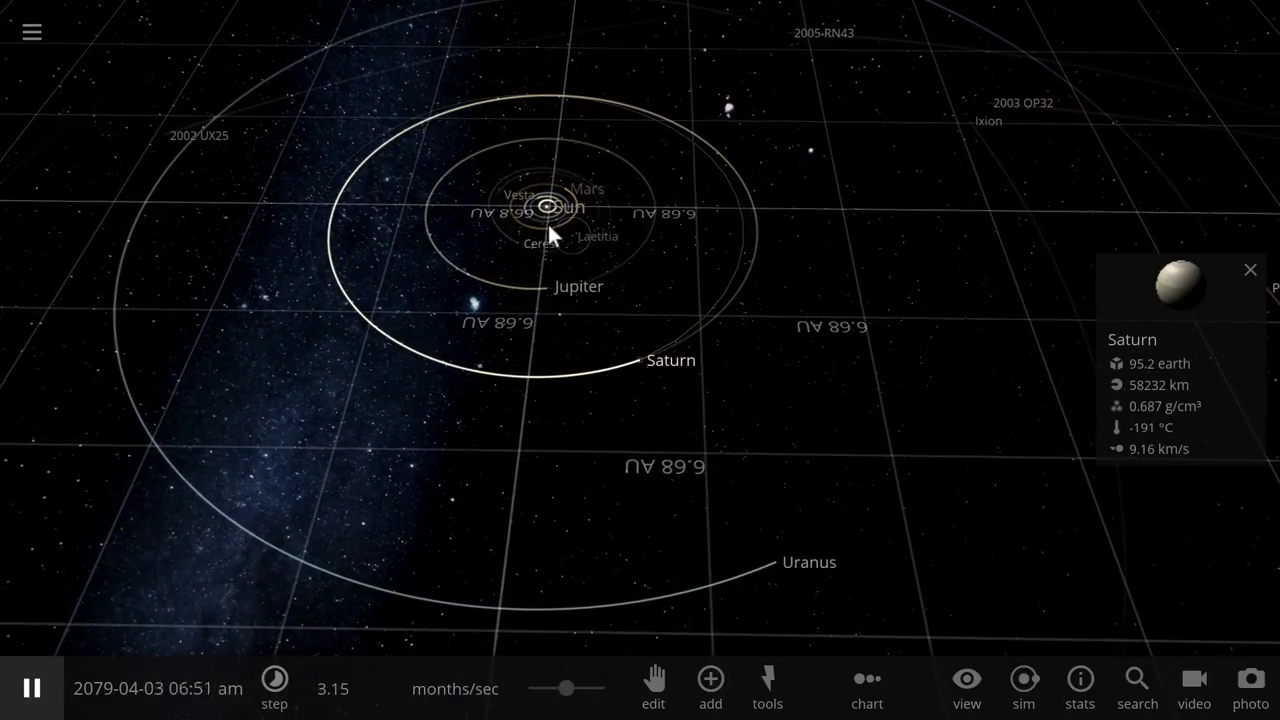
# Pause the simulation to focus on Earth and show its summary, and resume the simulation.
pyautogui.press('space')
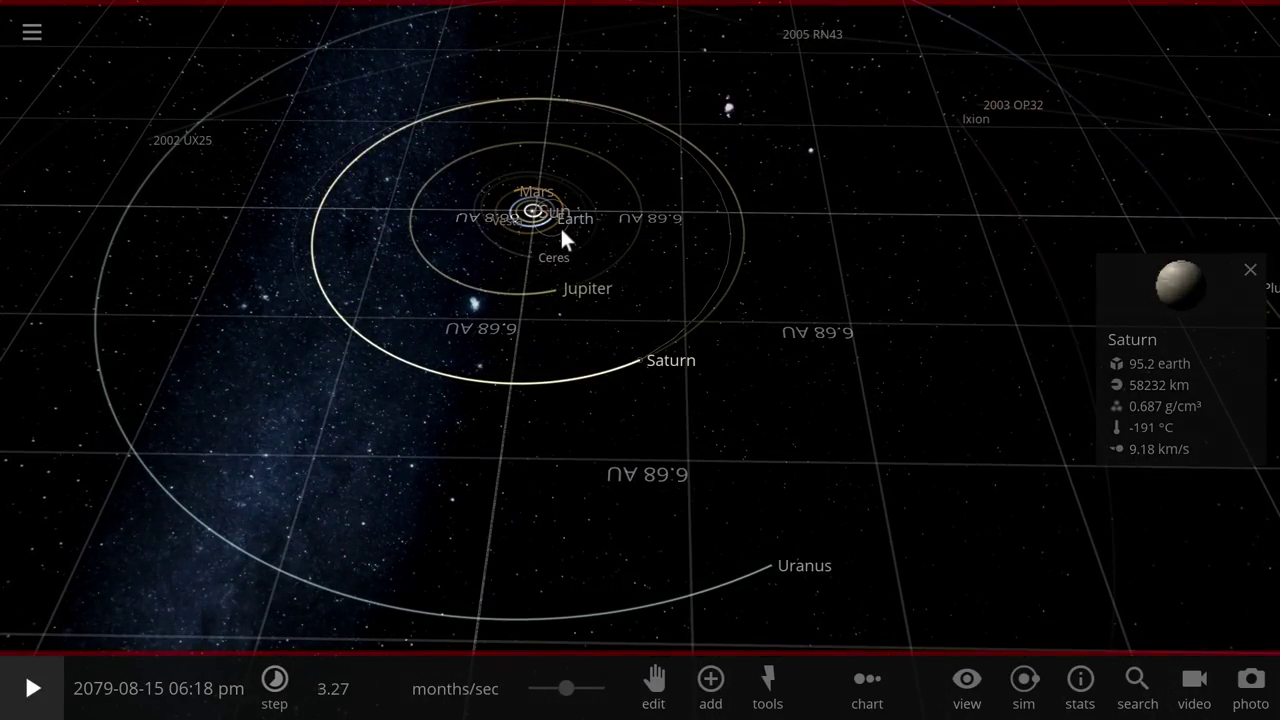
pyautogui.doubleClick(560, 230)
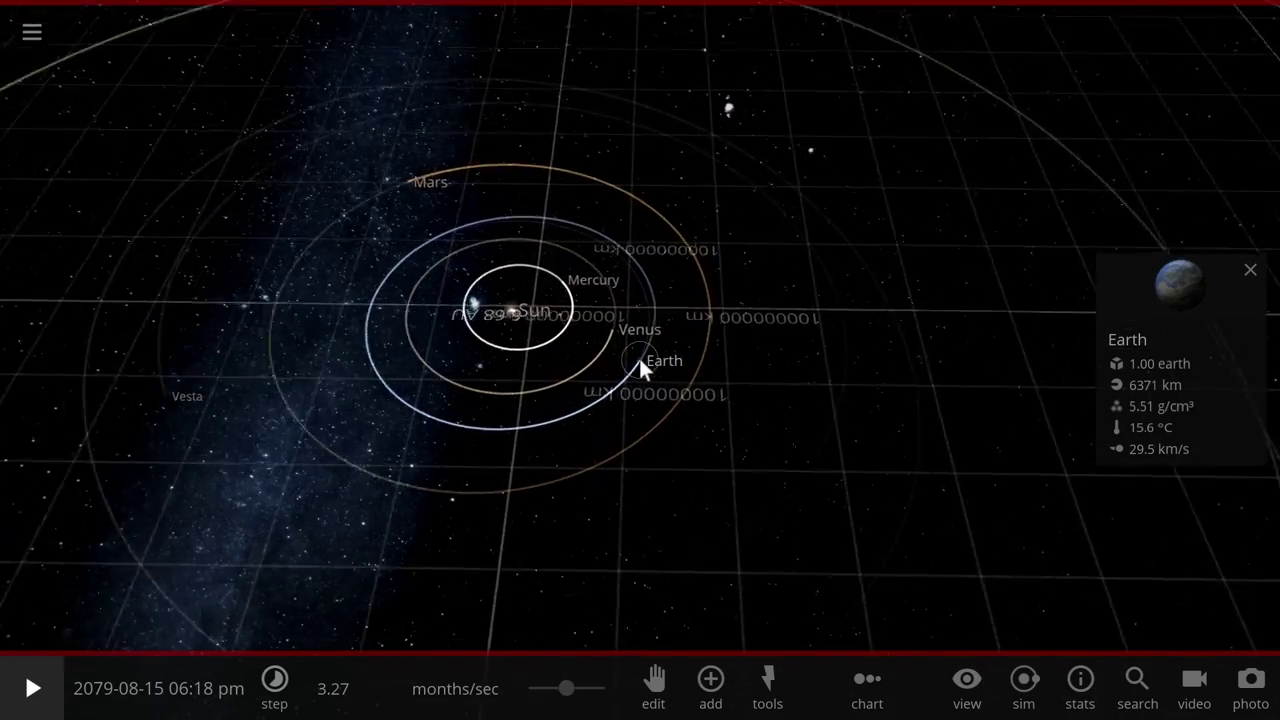
pyautogui.press('space')
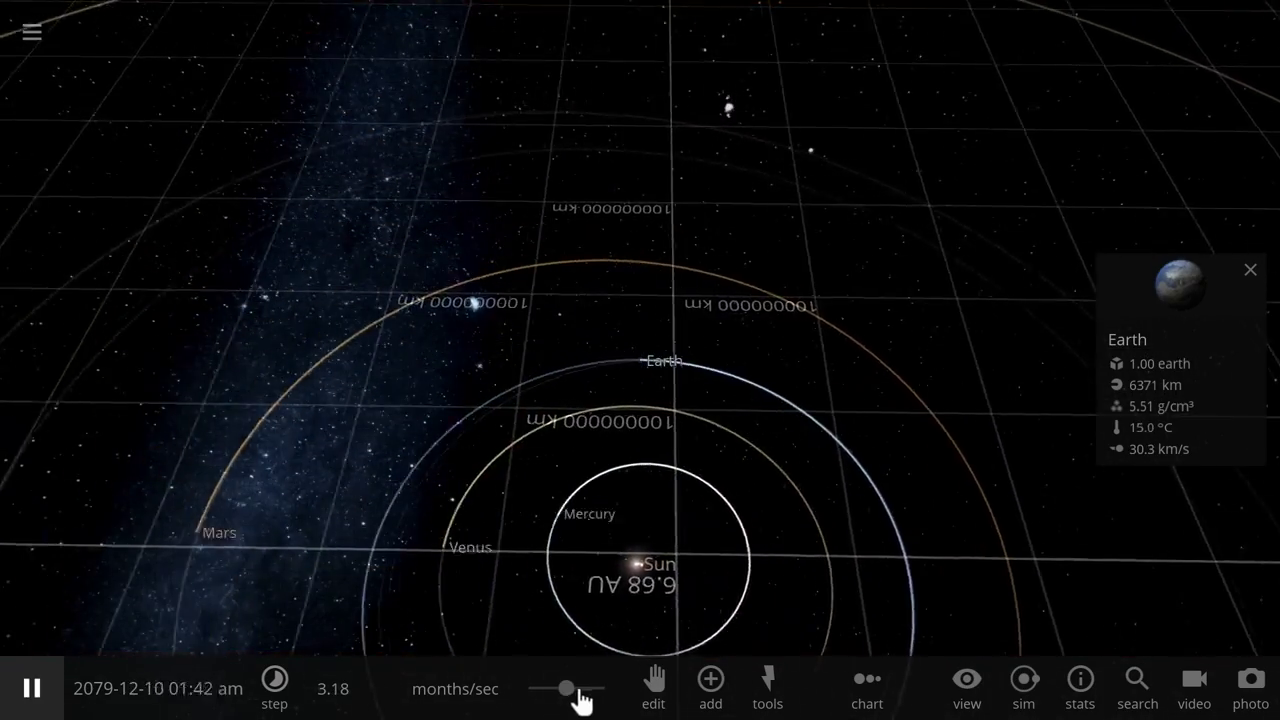
# Slow the simulation to about 4.5 days/sec and open Earth's full properties.
pyautogui.moveTo(568, 690); pyautogui.dragTo(522, 691)
pyautogui.moveTo(577, 413); pyautogui.dragTo(626, 406)
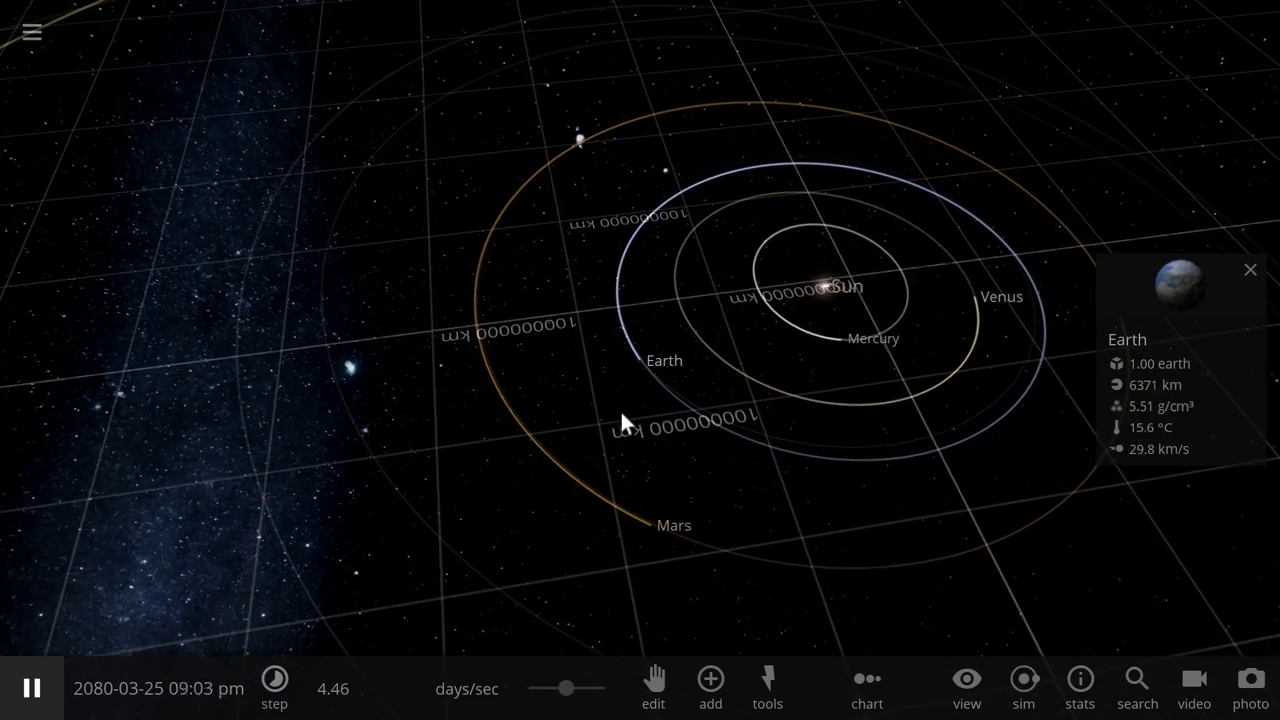
pyautogui.click(1172, 280)
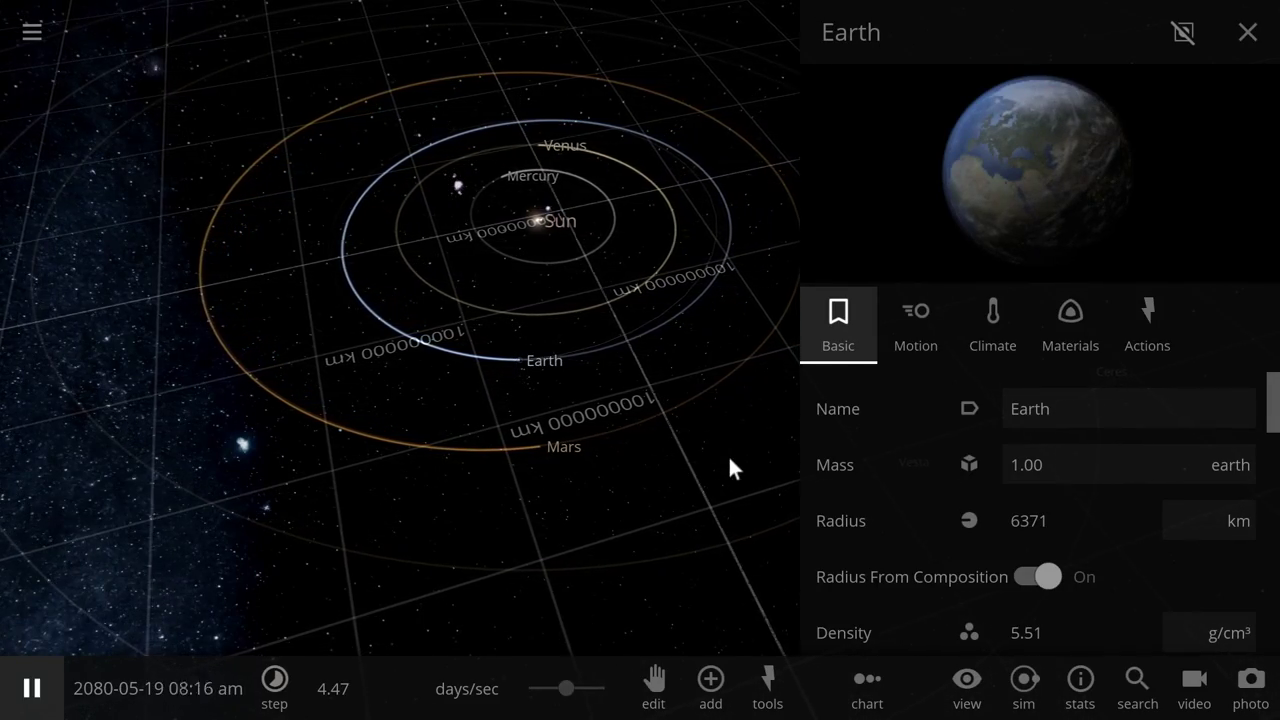
# Examine Earth's orbit among the inner planets and the incoming Gliese 710 from several angles.
pyautogui.moveTo(718, 464); pyautogui.dragTo(760, 328)
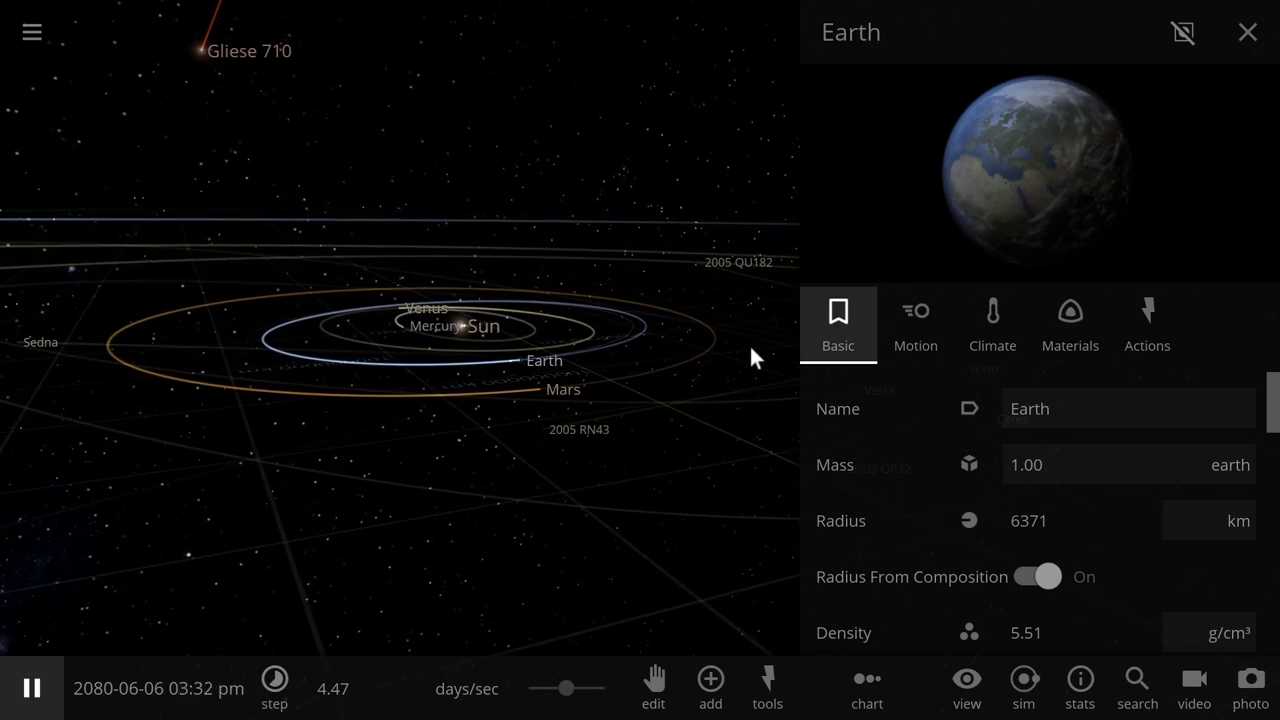
pyautogui.moveTo(745, 355); pyautogui.dragTo(721, 374)
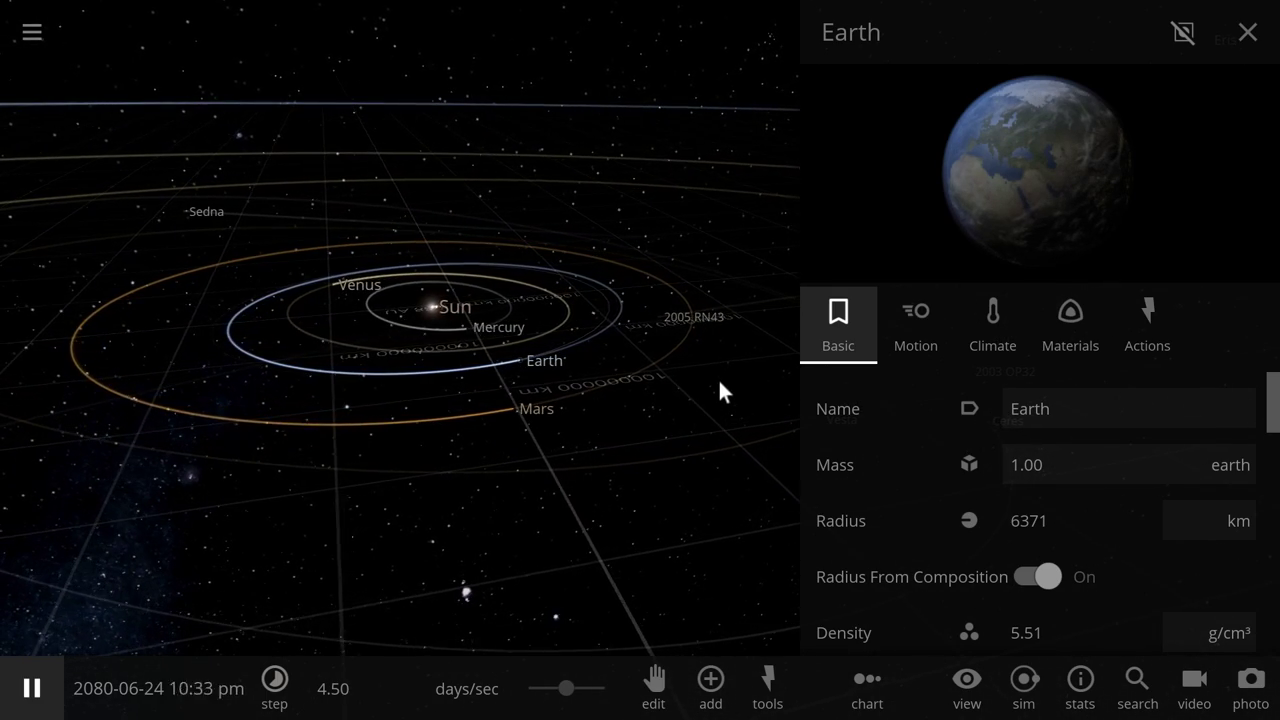
pyautogui.moveTo(717, 387); pyautogui.dragTo(669, 367)
pyautogui.scroll(3, 652, 382)
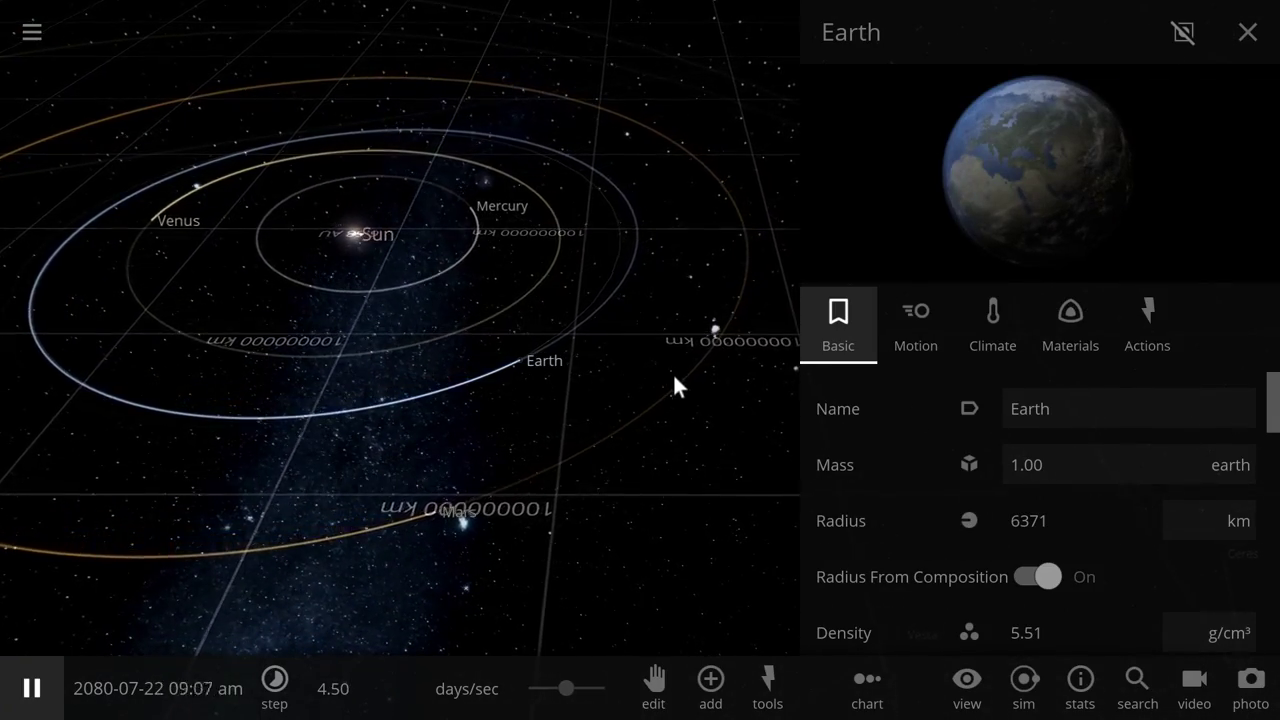
# Close in on Earth, slow the simulation to about 1 hour/sec, and bring Gliese 710 into view beyond the planet.
pyautogui.moveTo(676, 370); pyautogui.dragTo(548, 370)
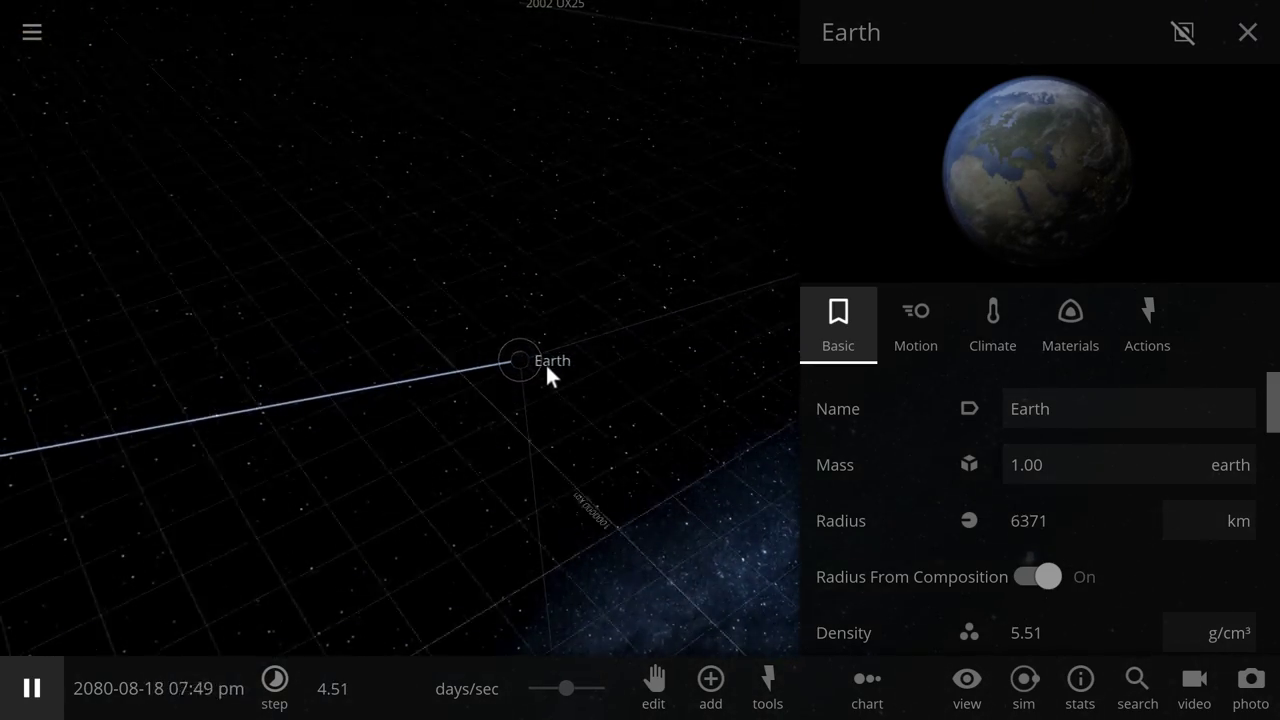
pyautogui.scroll(8, 545, 362)
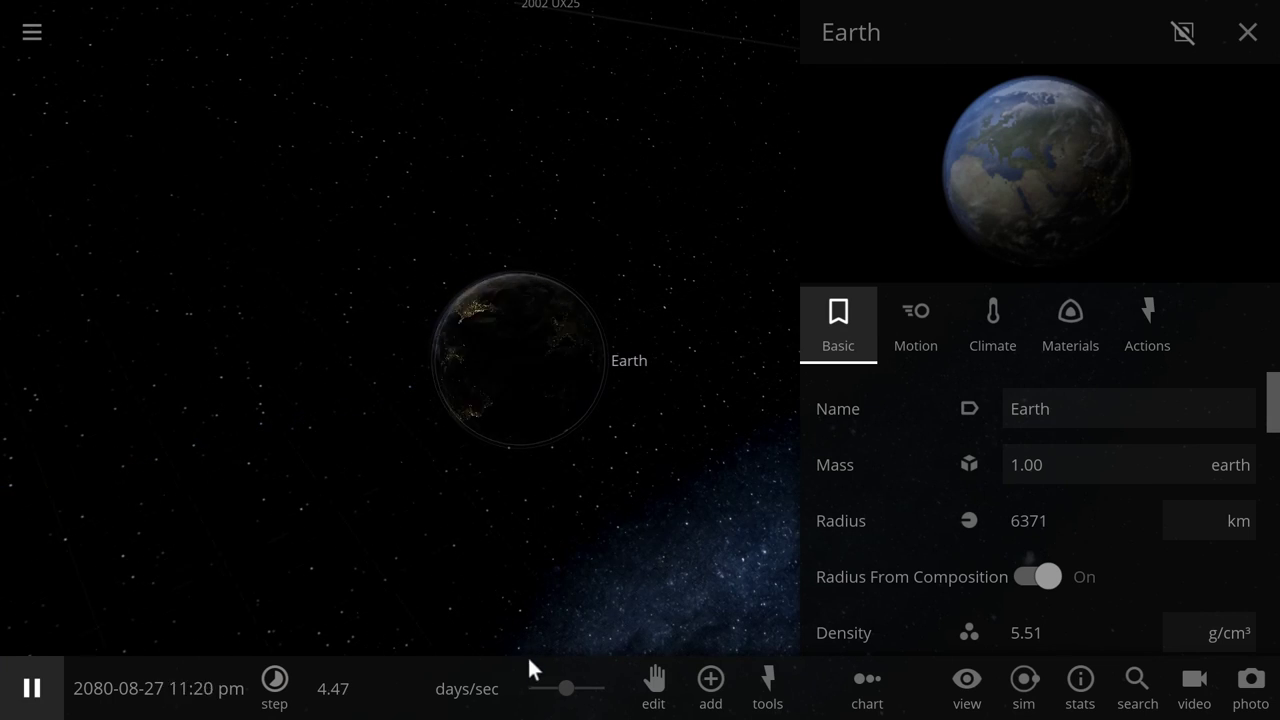
pyautogui.moveTo(566, 688); pyautogui.dragTo(529, 688)
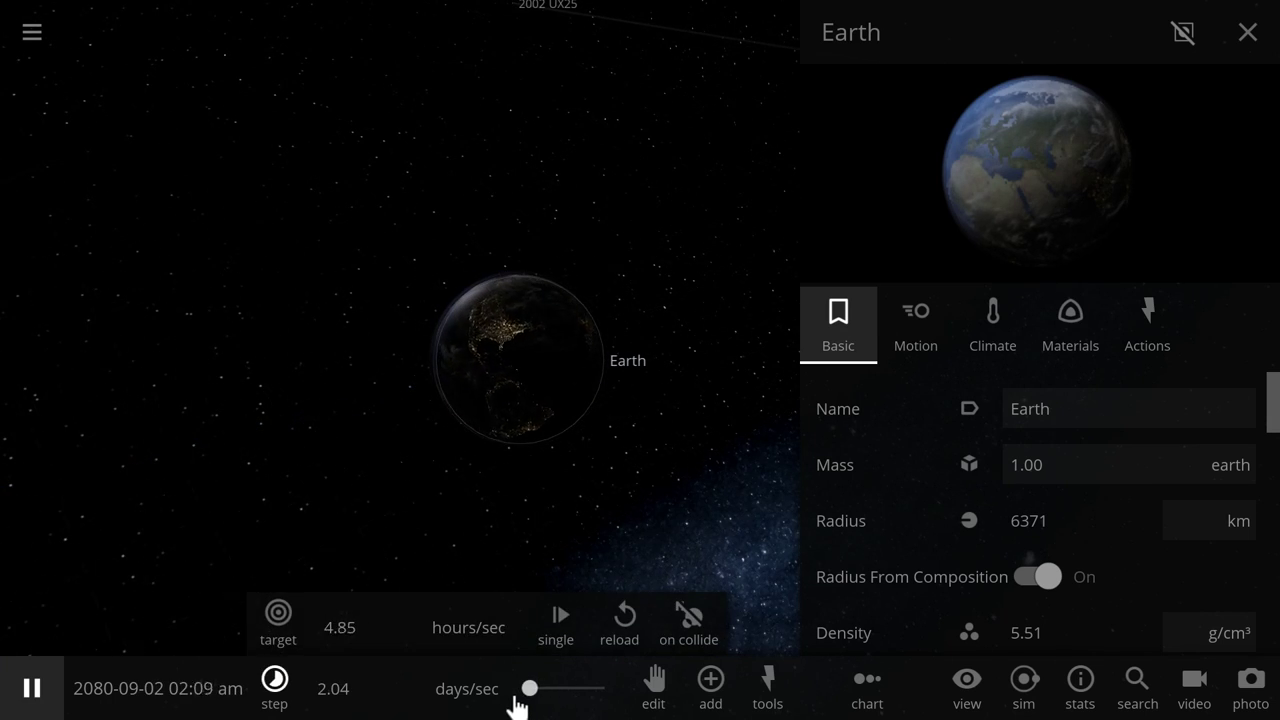
pyautogui.moveTo(406, 498); pyautogui.dragTo(608, 334)
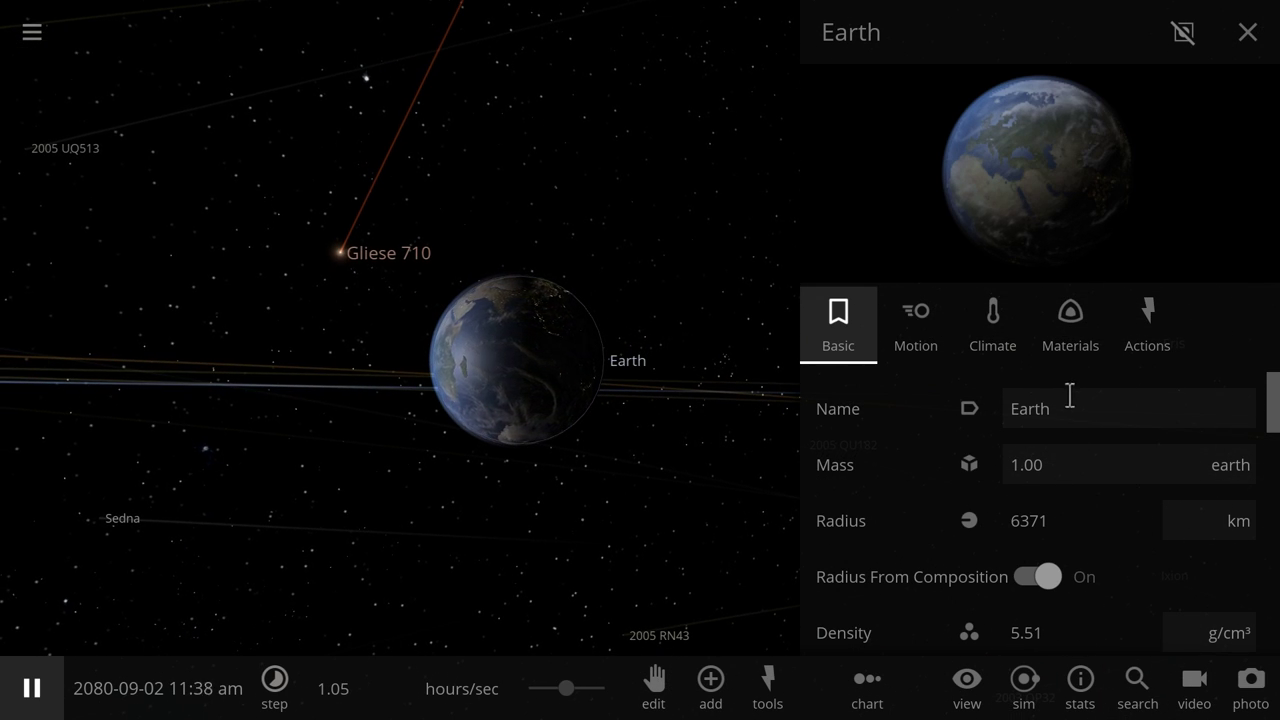
# Show Earth's orbital elements in its motion properties and display the semi-major axis in AU.
pyautogui.click(922, 337)
pyautogui.scroll(-10, 1085, 500)
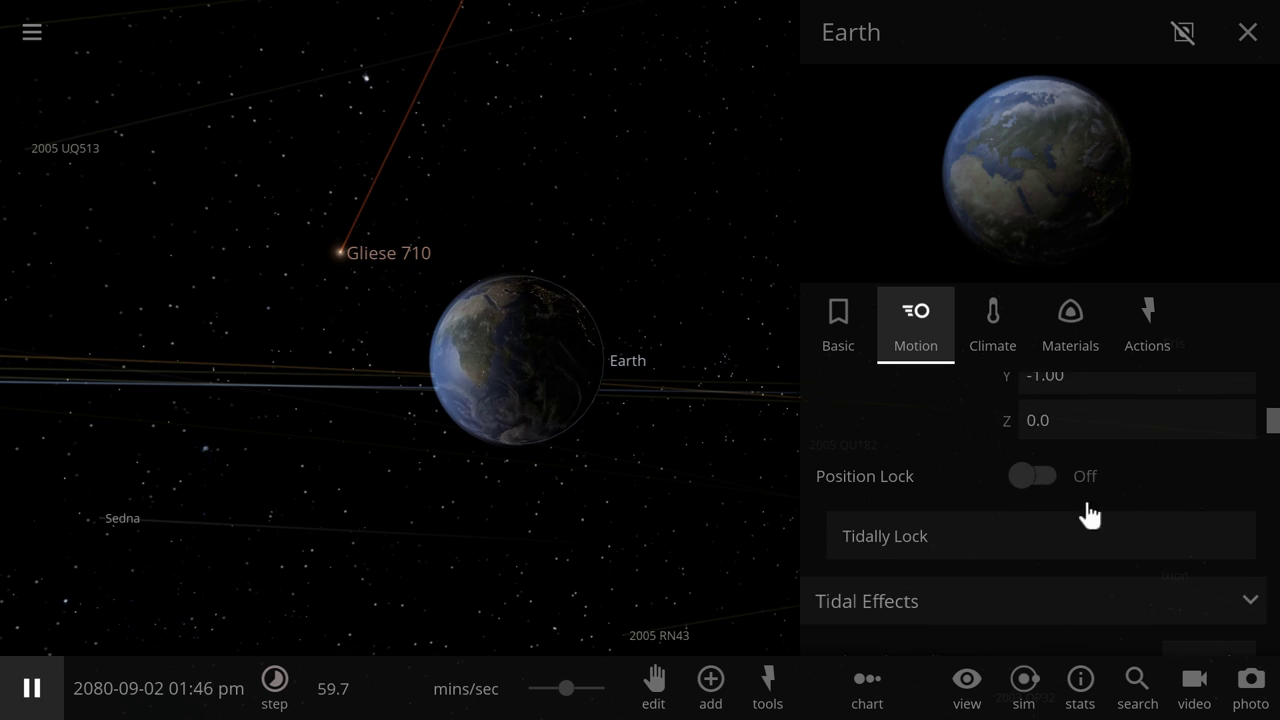
pyautogui.scroll(-5, 1090, 510)
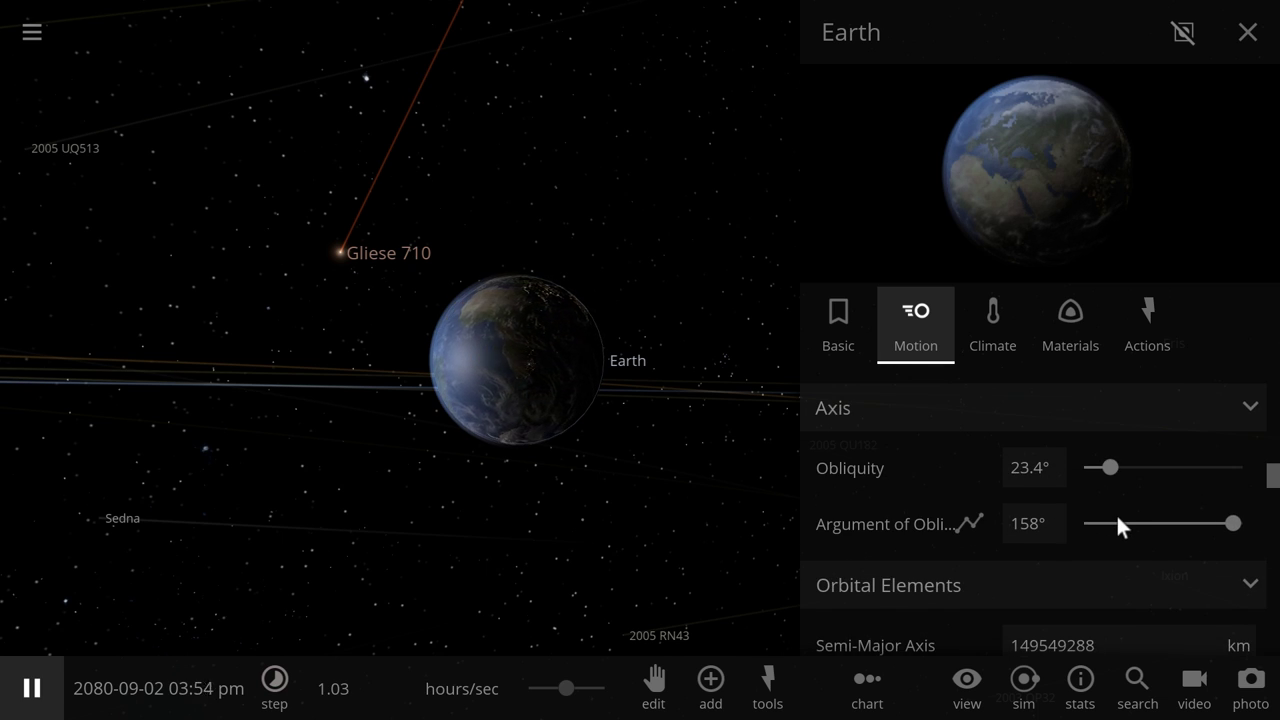
pyautogui.scroll(-2, 1112, 513)
pyautogui.scroll(-2, 1116, 513)
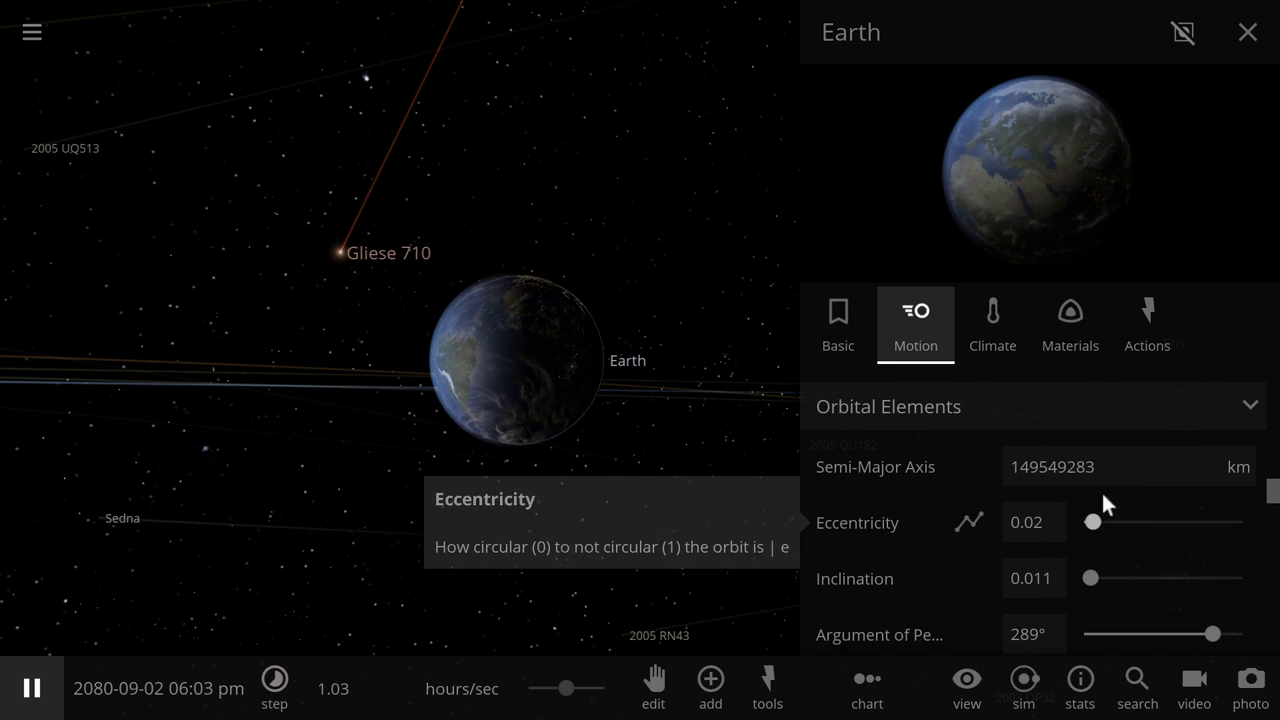
pyautogui.click(1222, 478)
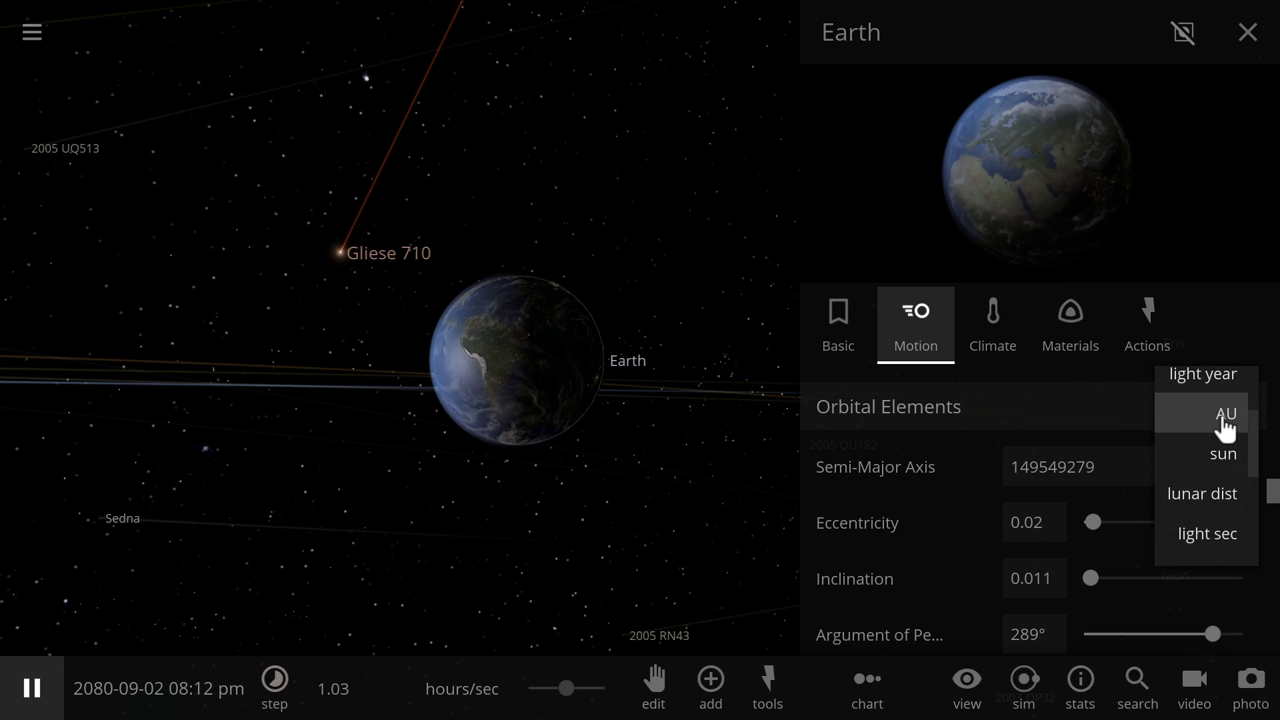
pyautogui.click(1225, 427)
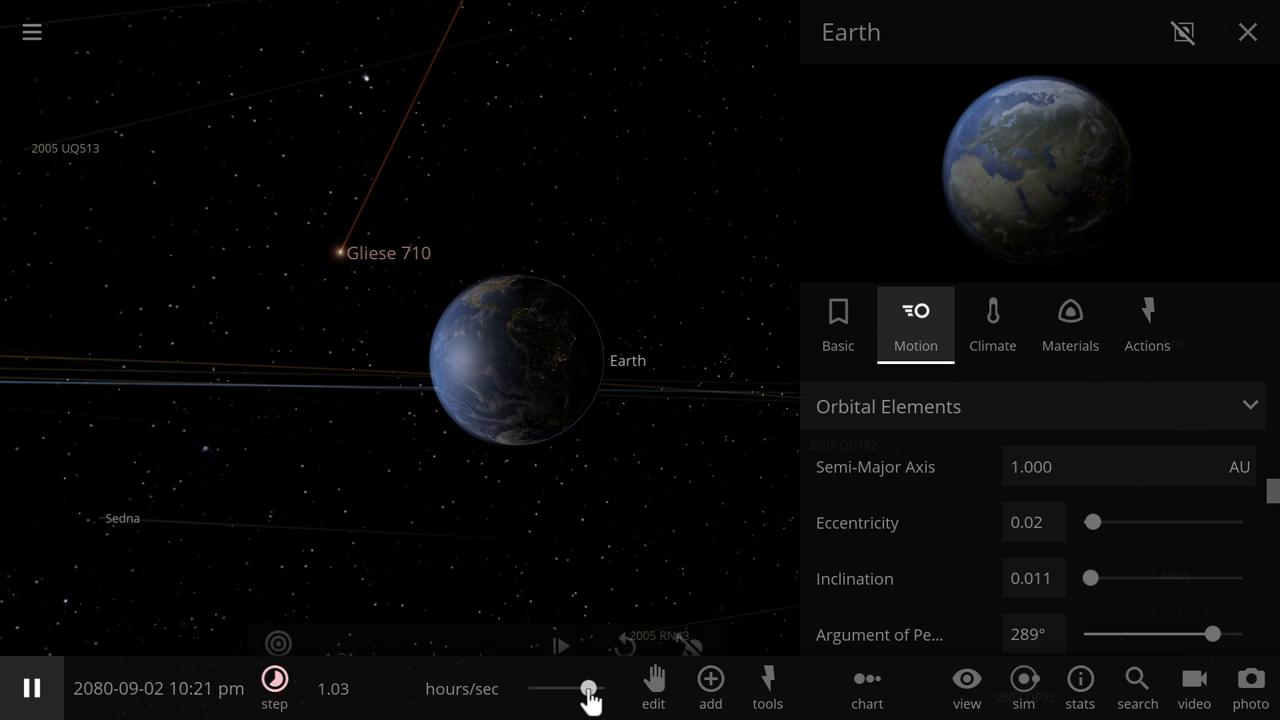
# Speed the simulation up in stages to about 8.9 months/sec while viewing Earth's orbit against the approaching Gliese 710.
pyautogui.moveTo(588, 690); pyautogui.dragTo(603, 690)
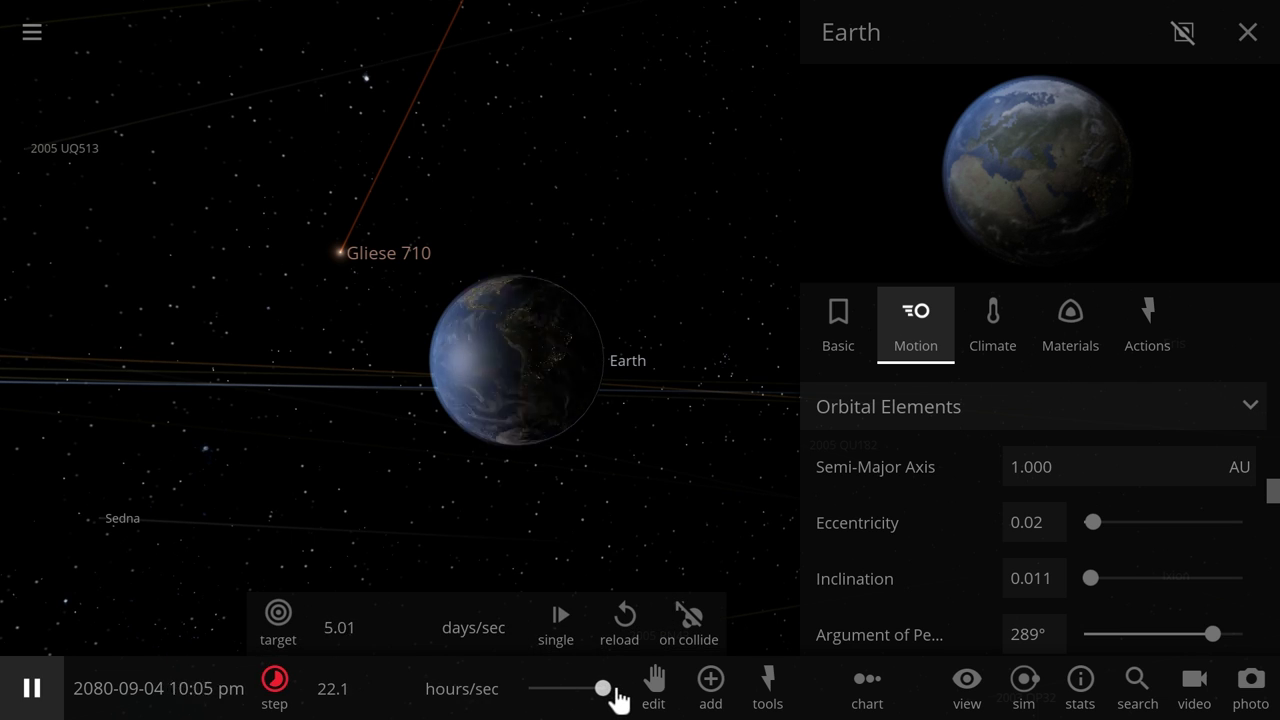
pyautogui.moveTo(597, 689); pyautogui.dragTo(571, 700)
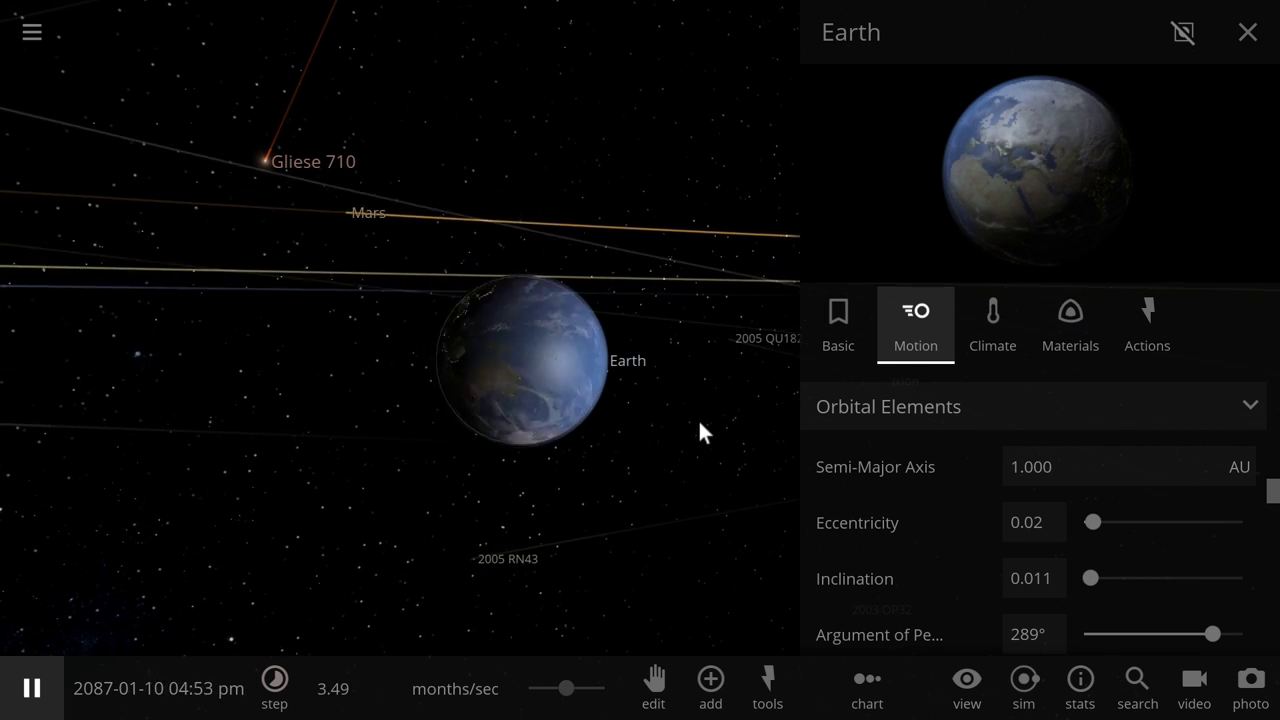
pyautogui.scroll(-10, 365, 215)
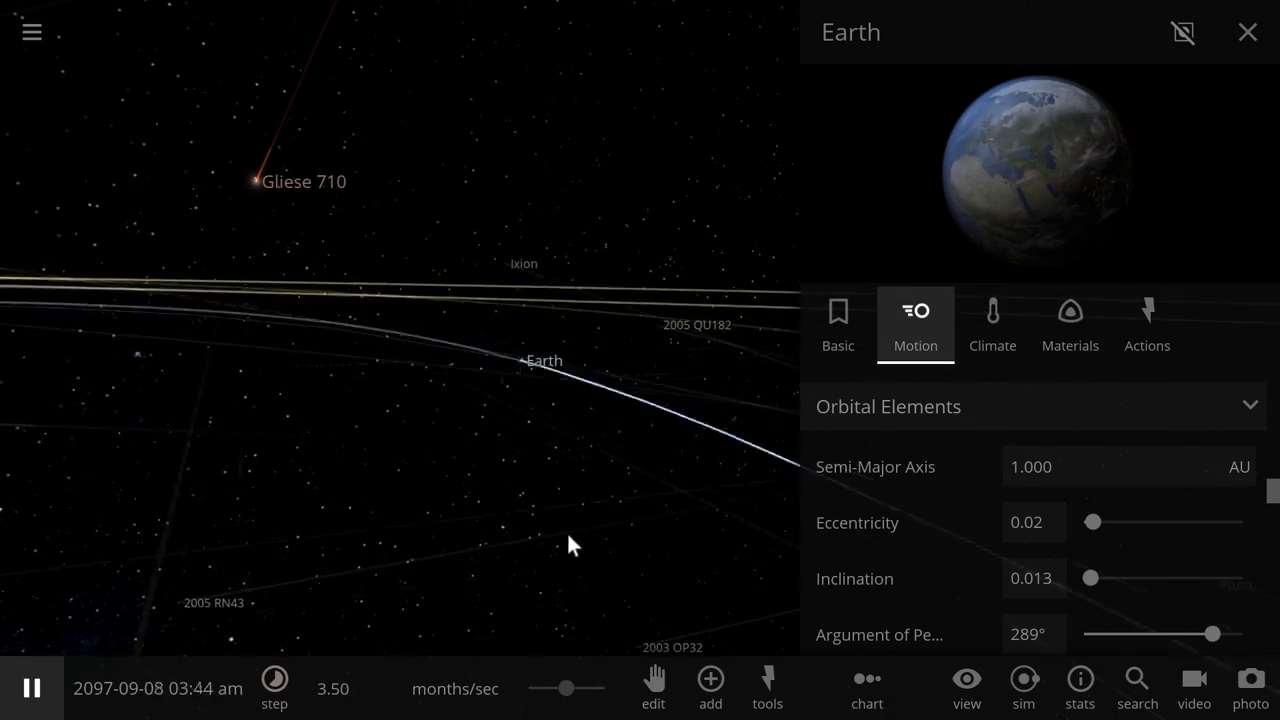
pyautogui.scroll(-8, 561, 527)
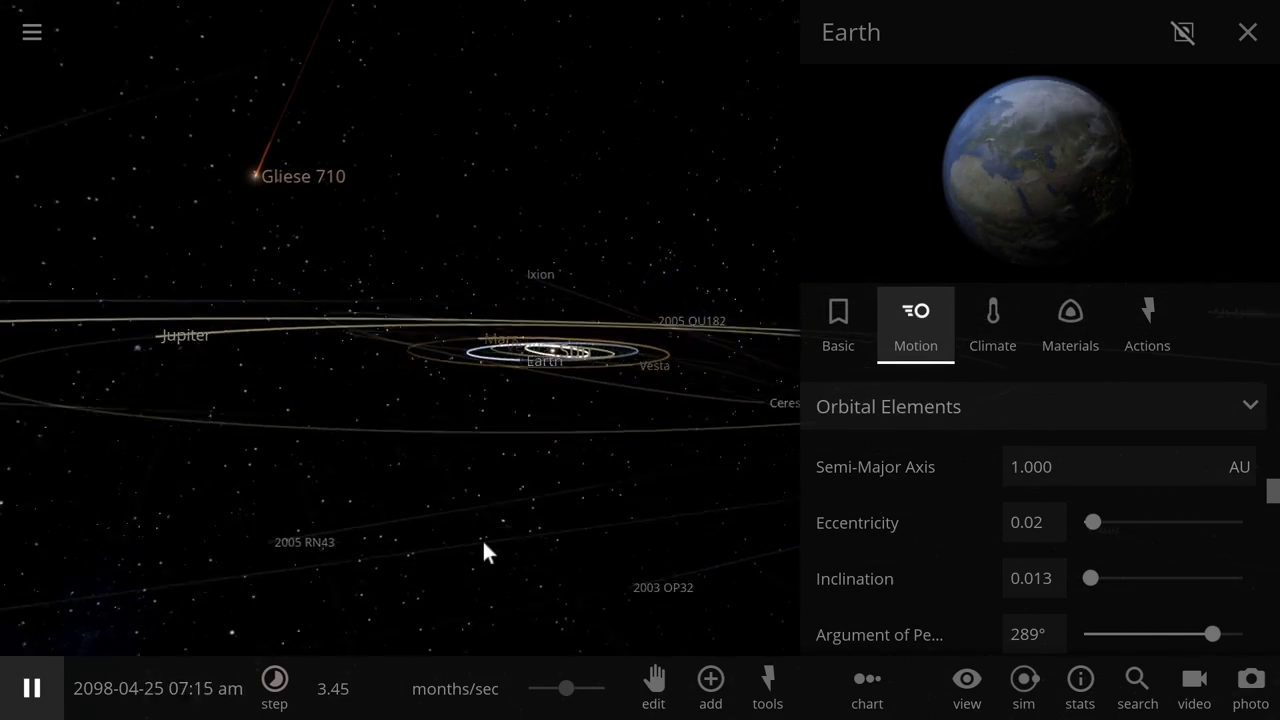
pyautogui.moveTo(482, 541); pyautogui.dragTo(489, 543)
pyautogui.scroll(-3, 563, 525)
pyautogui.moveTo(590, 470); pyautogui.dragTo(587, 447)
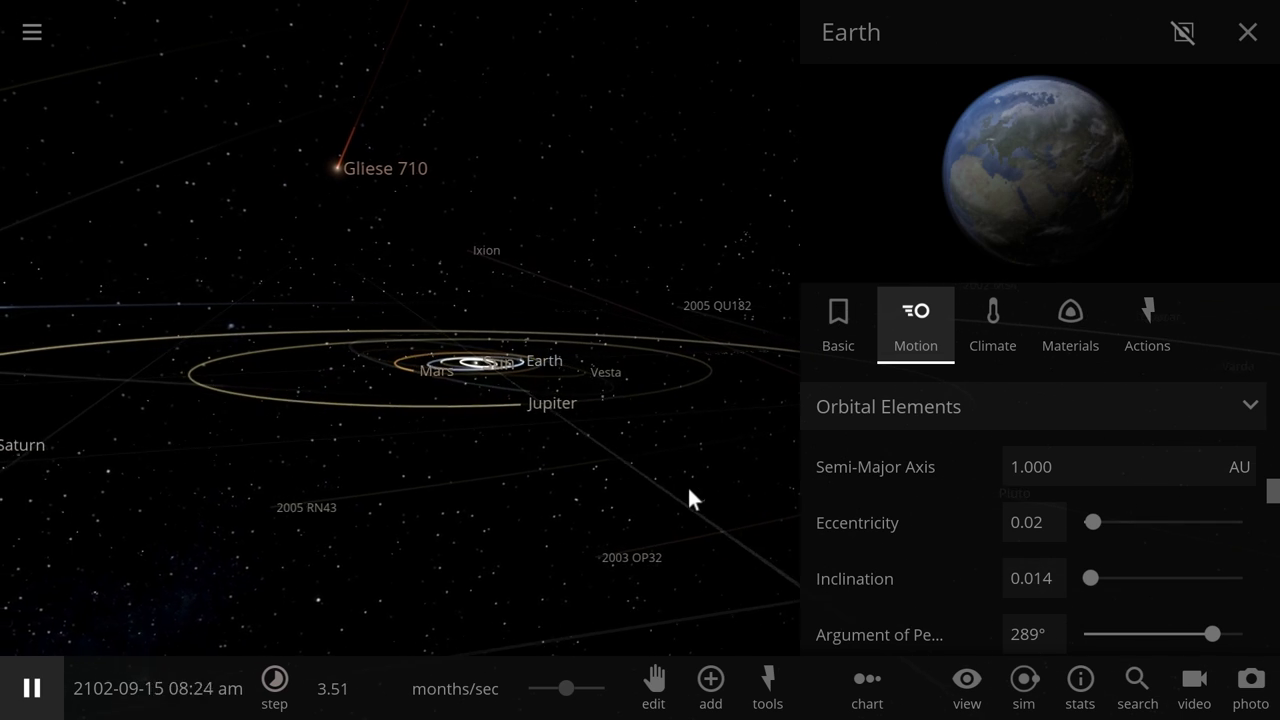
pyautogui.moveTo(578, 698); pyautogui.dragTo(594, 690)
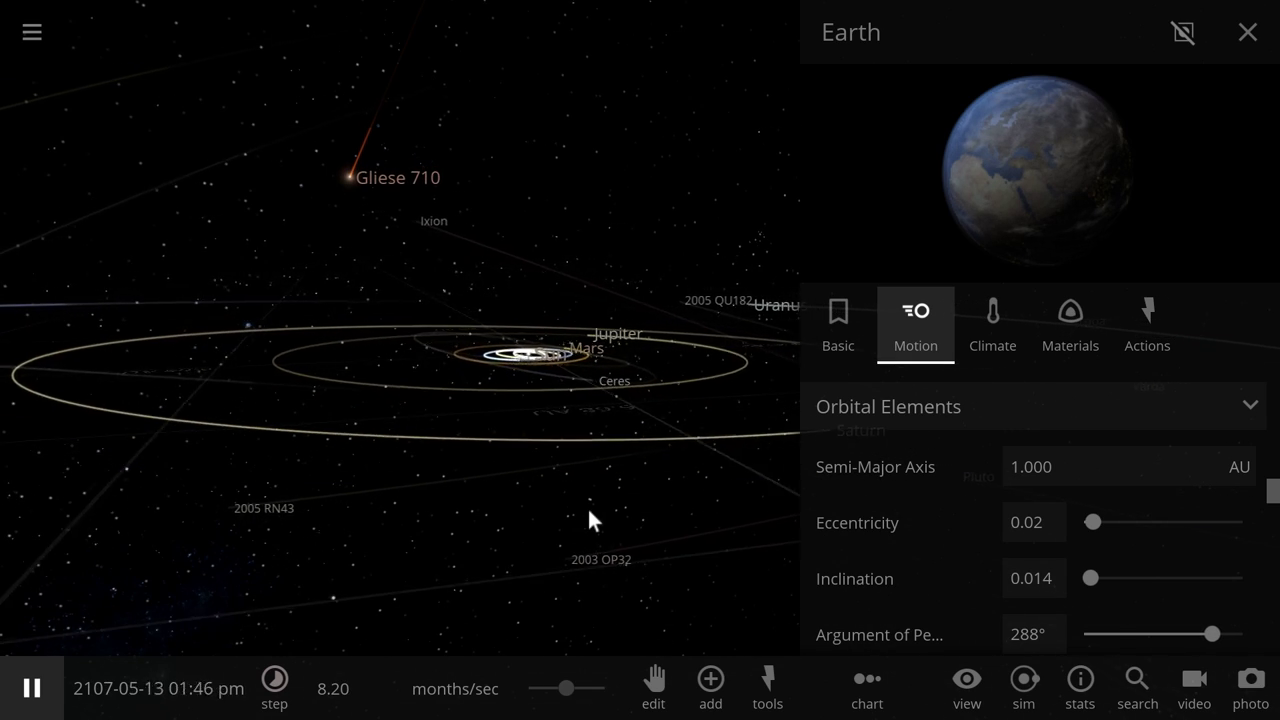
# Open Gliese 710's properties and pause the simulation with its speed reduced to about 1 month/sec.
pyautogui.click(351, 171)
pyautogui.press('space')
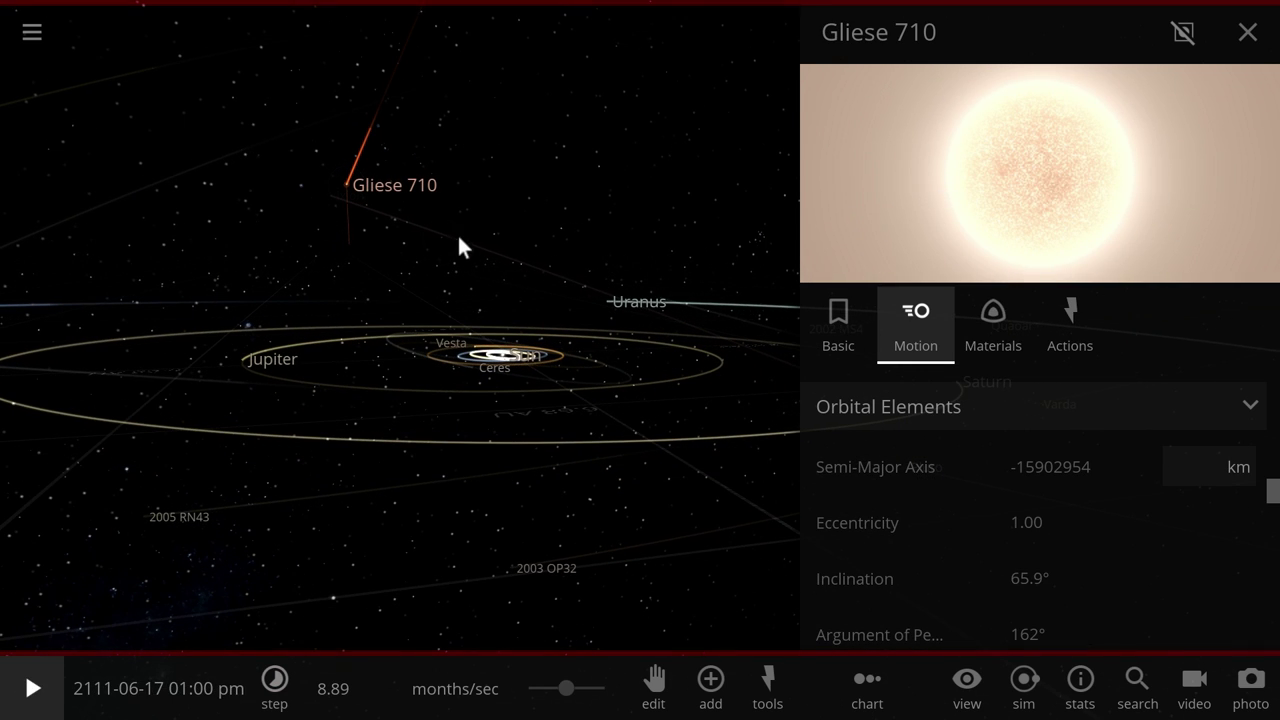
pyautogui.moveTo(566, 688); pyautogui.dragTo(530, 690)
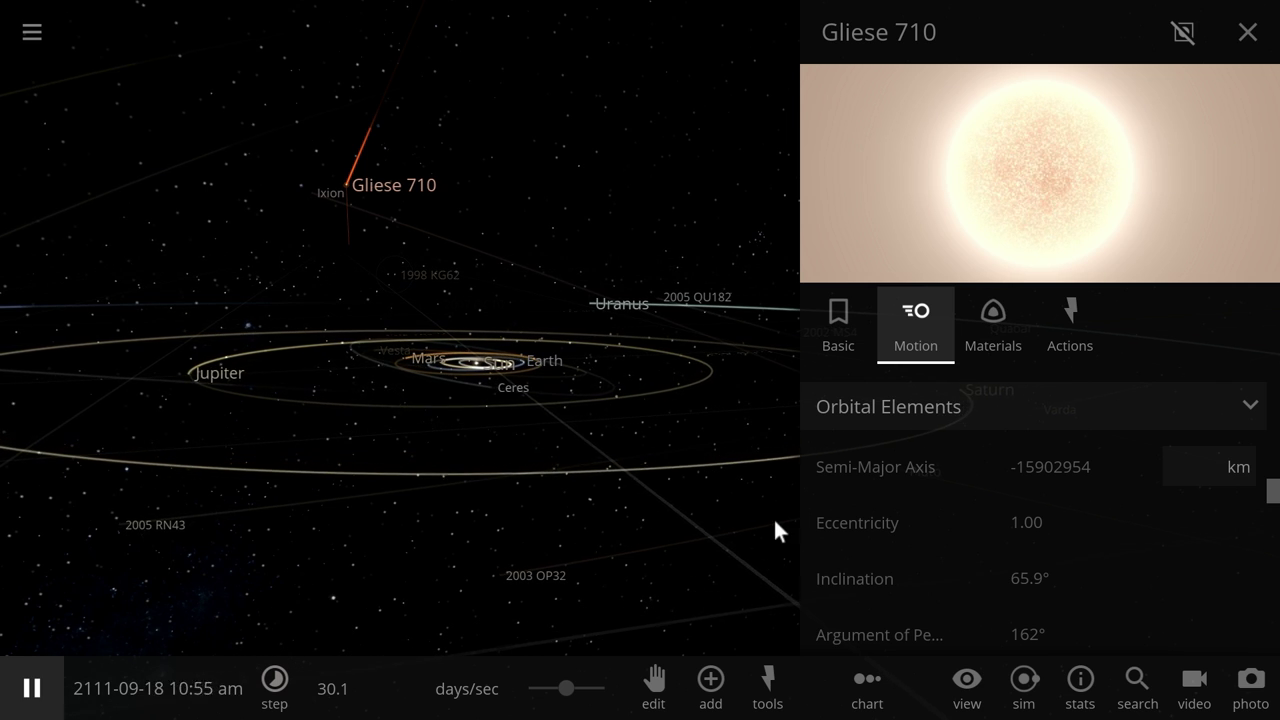
pyautogui.press('space')
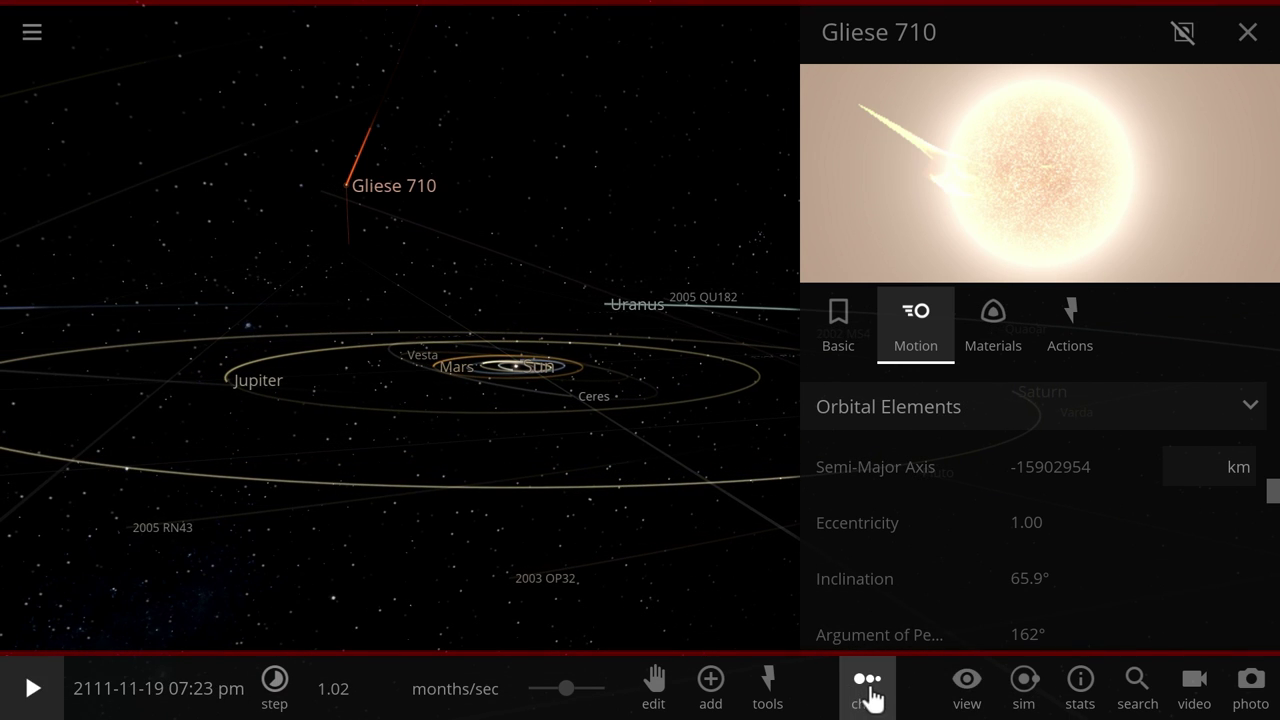
# Configure a new particle ring with a 7000 AU inner radius, a 12000 AU outer radius and the Sphere shape.
pyautogui.click(868, 690)
pyautogui.click(767, 688)
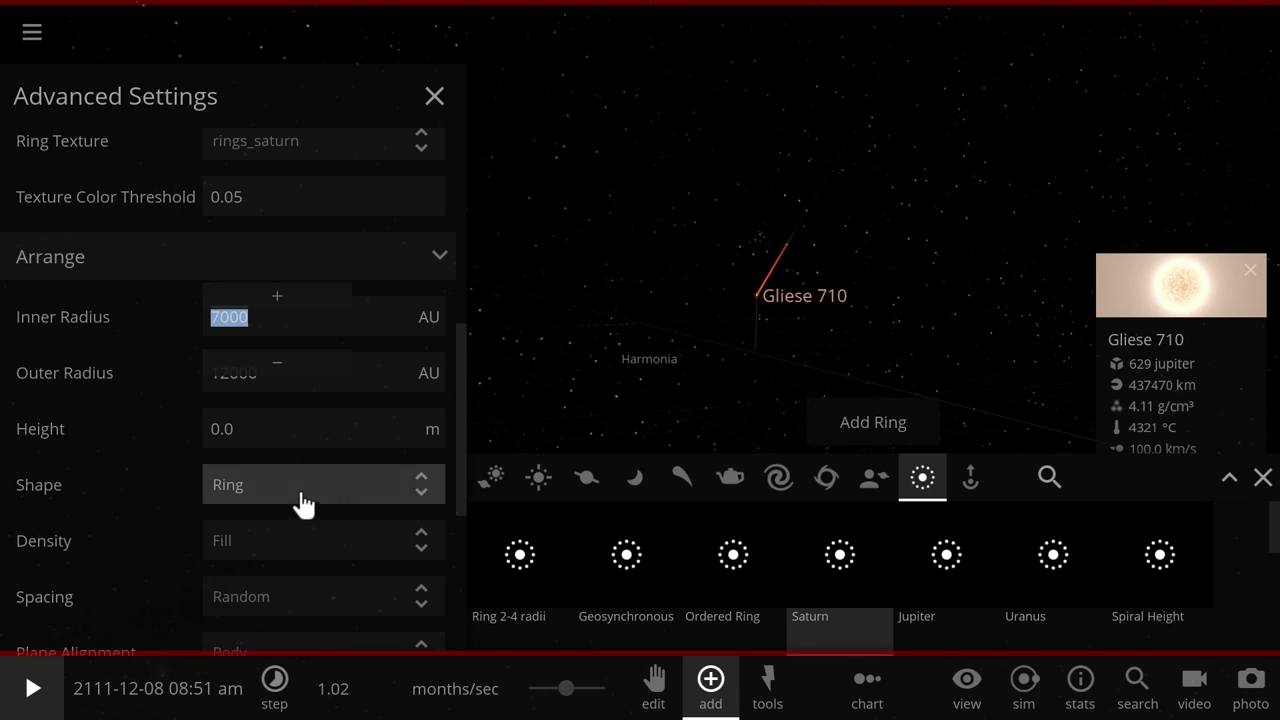
pyautogui.scroll(-3, 286, 450)
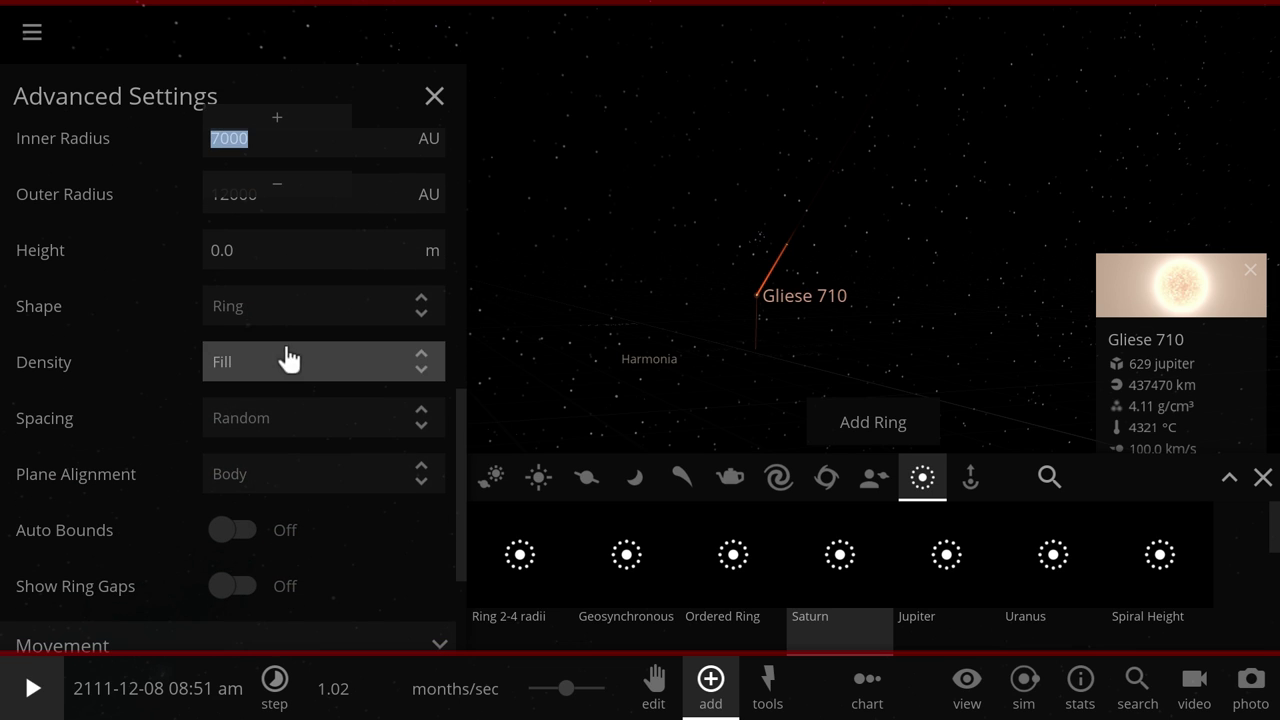
pyautogui.click(280, 352)
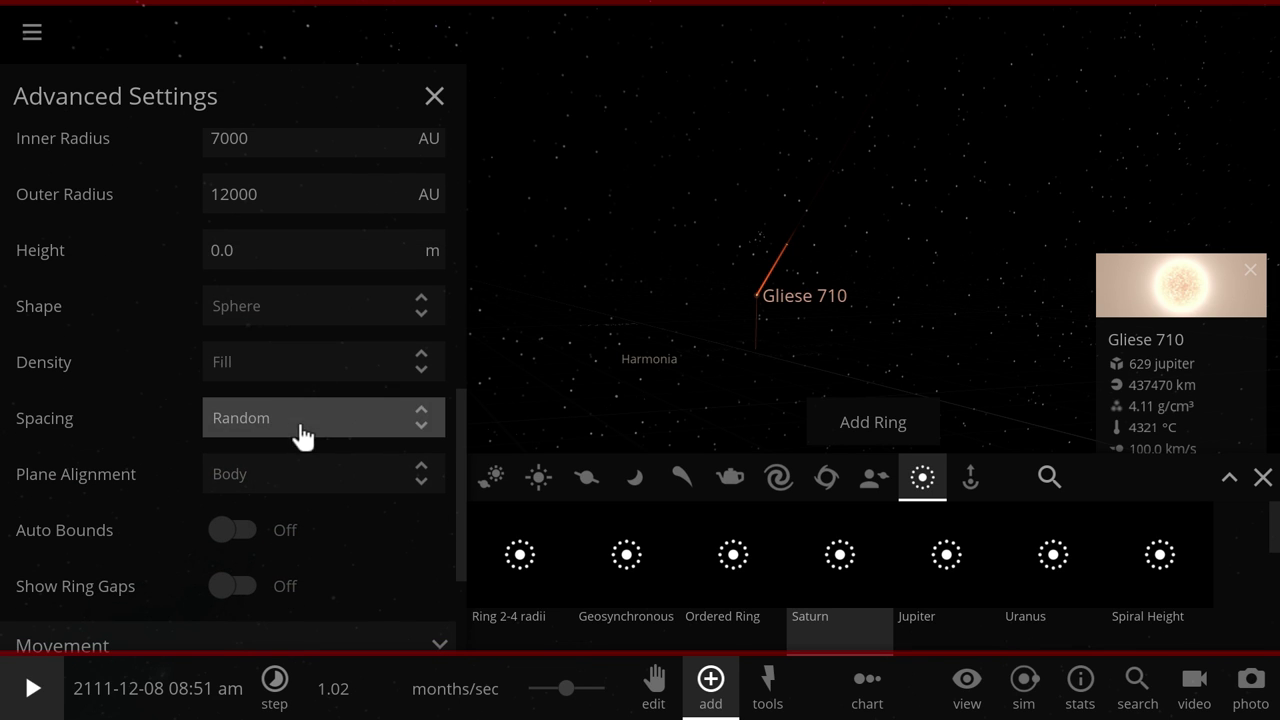
pyautogui.scroll(-3, 300, 422)
pyautogui.scroll(10, 298, 360)
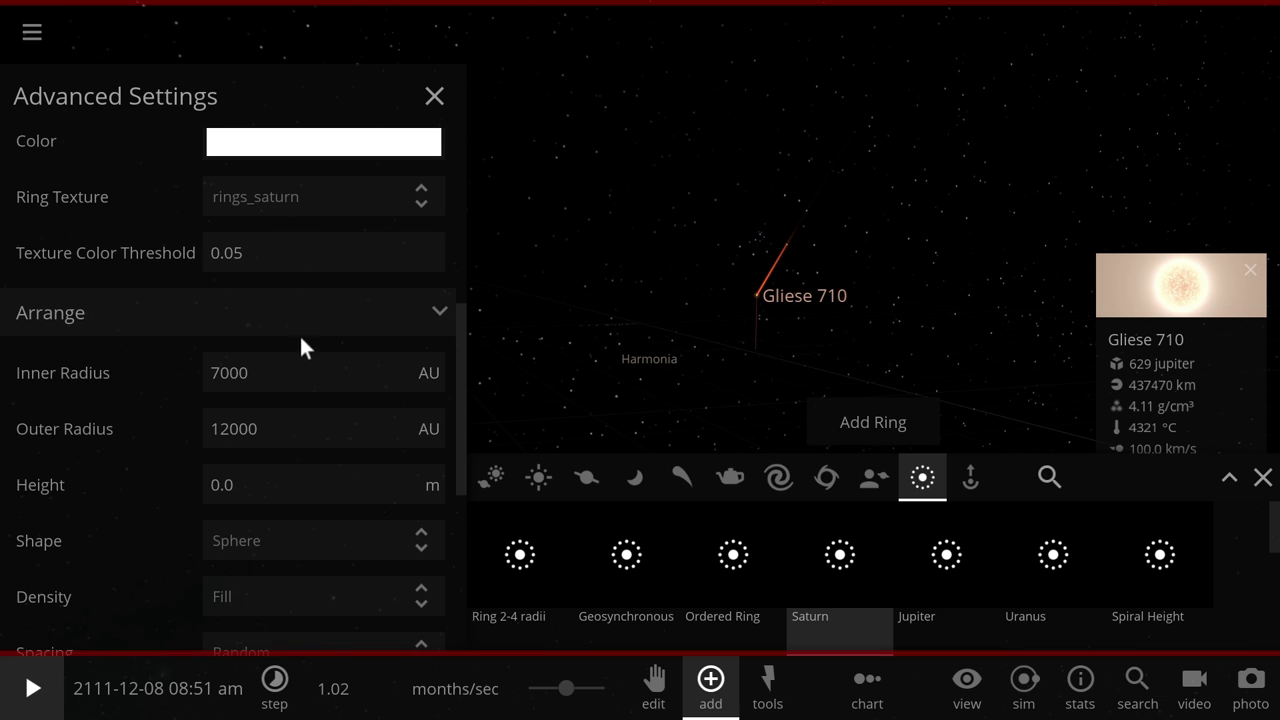
# Switch the ring's color mode to Manual and give its particles a blue-violet color.
pyautogui.click(305, 322)
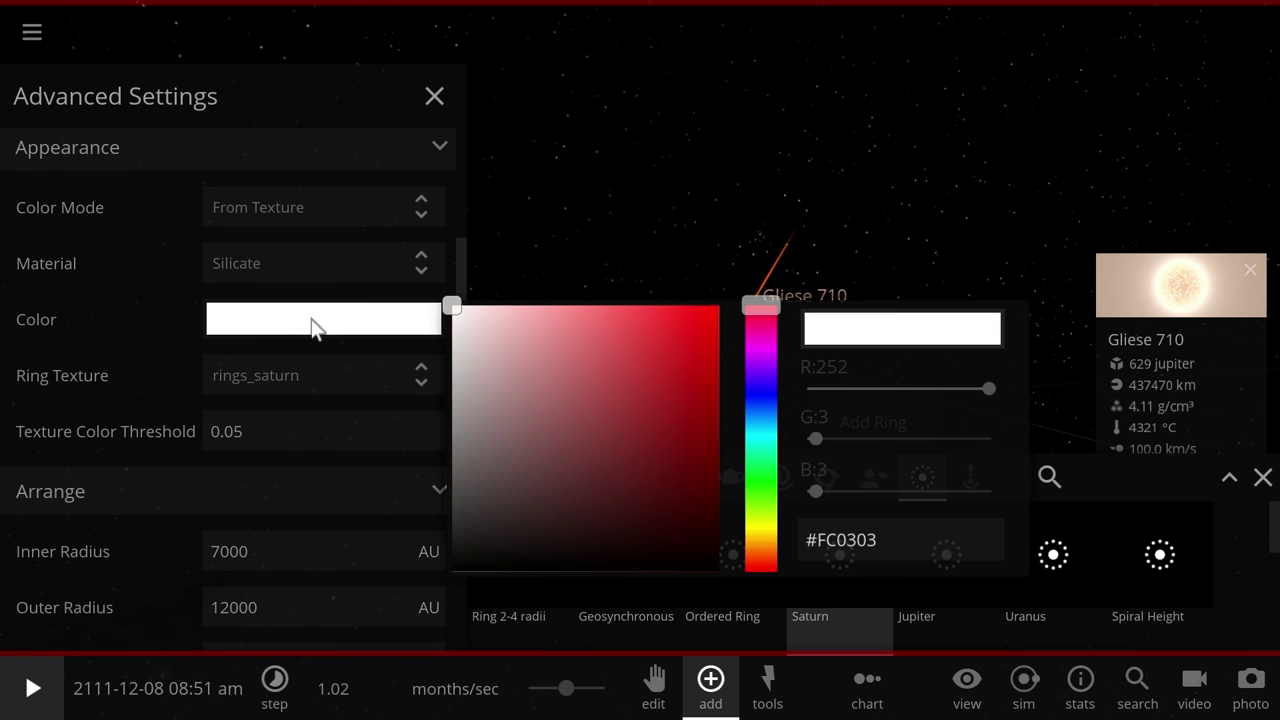
pyautogui.click(283, 212)
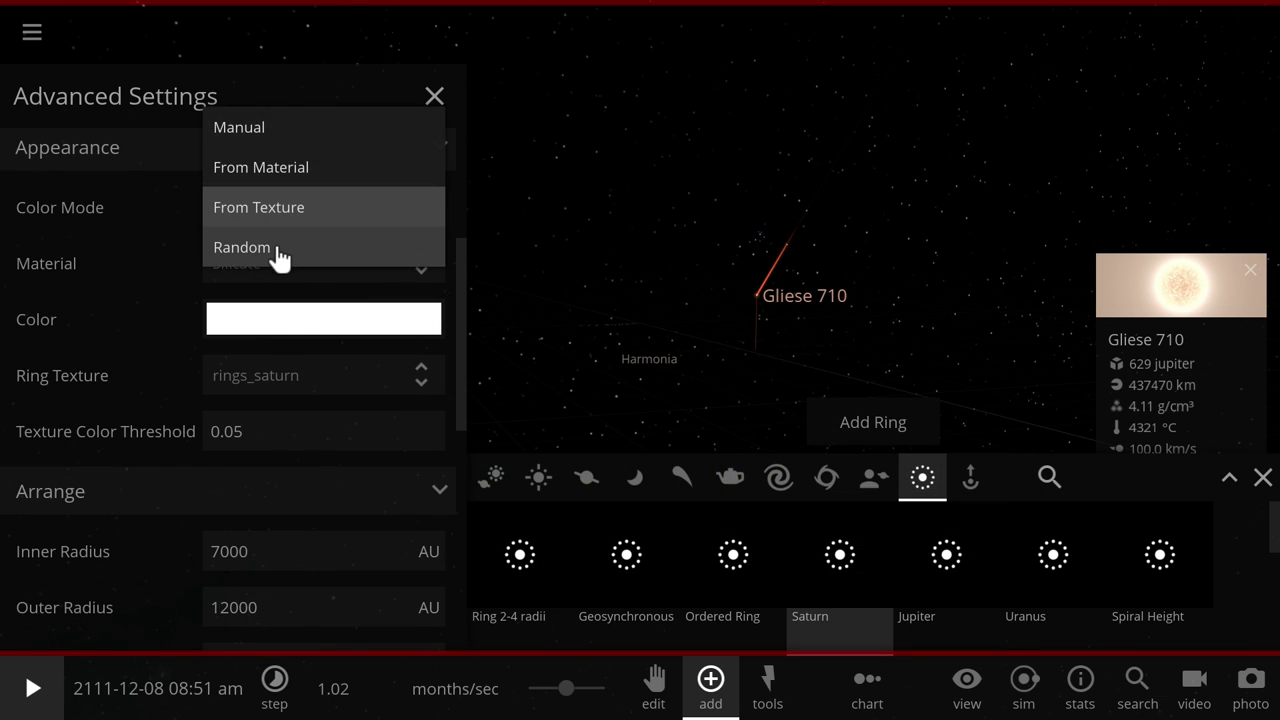
pyautogui.click(257, 132)
pyautogui.click(289, 320)
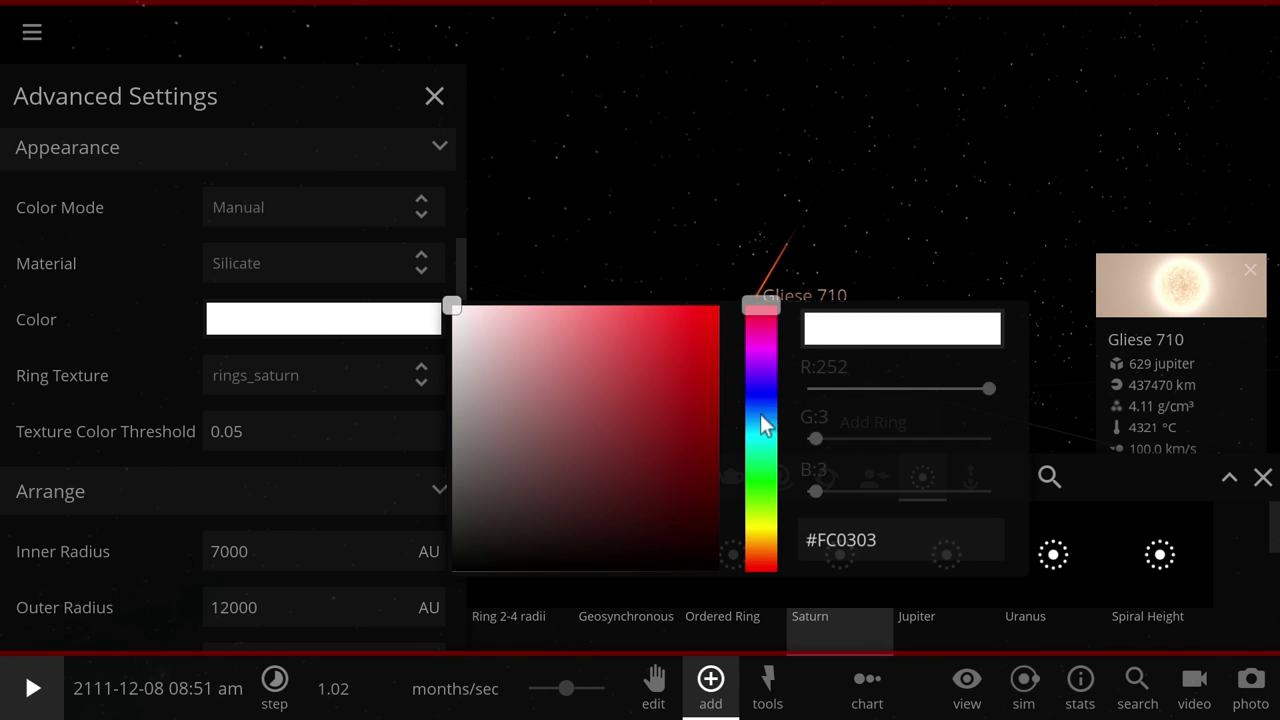
pyautogui.moveTo(767, 418); pyautogui.dragTo(769, 390)
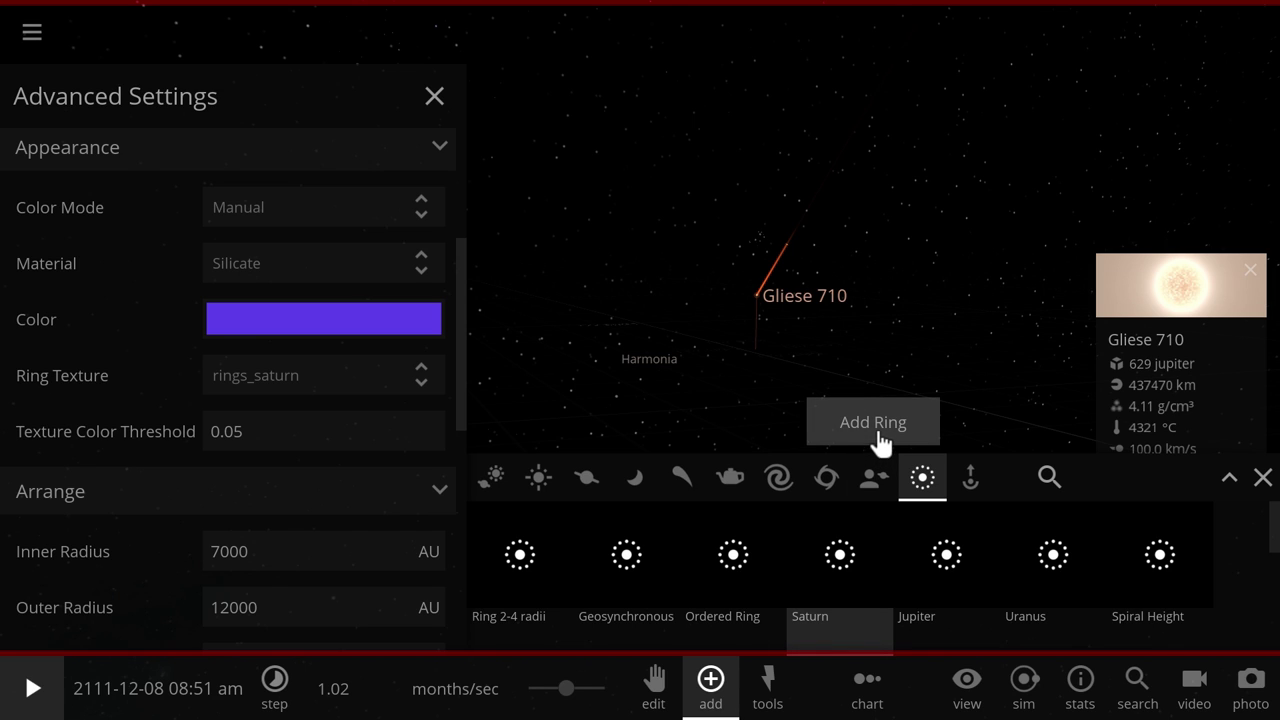
pyautogui.scroll(3, 330, 358)
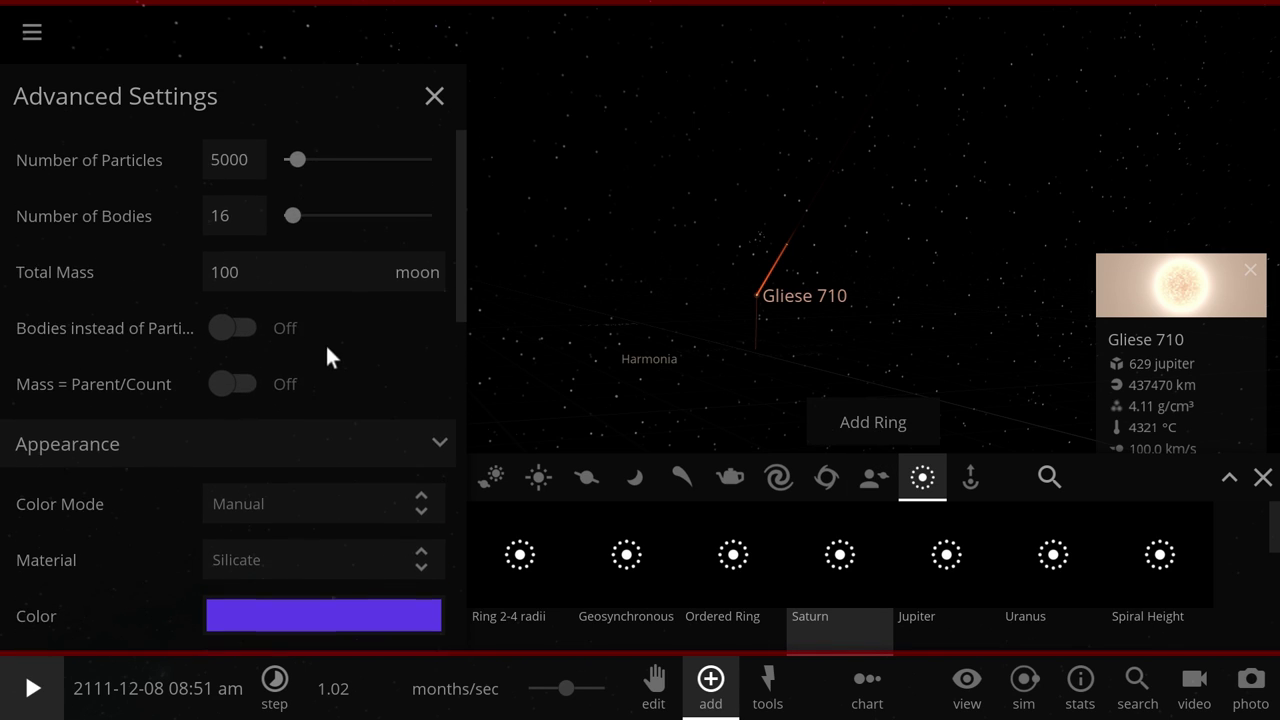
# Add the configured spherical ring of 5000 particles to the simulation and leave the ring creation mode.
pyautogui.click(878, 420)
pyautogui.click(430, 110)
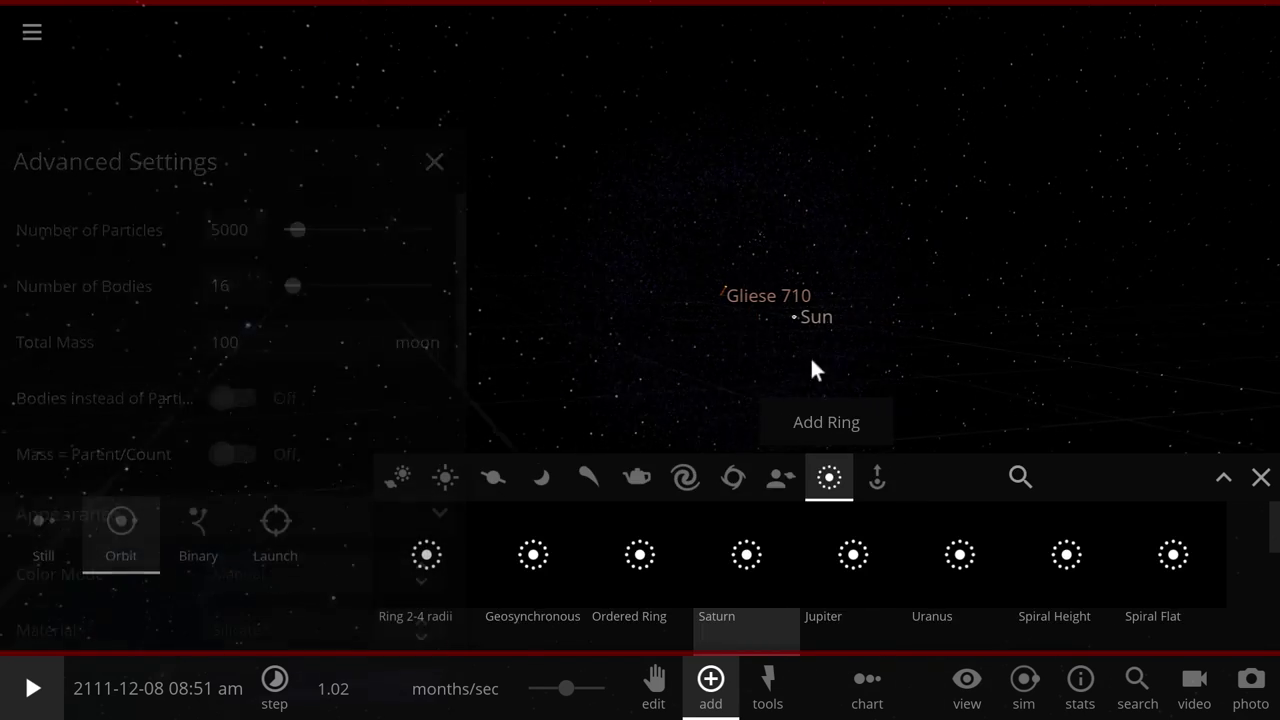
pyautogui.click(706, 316)
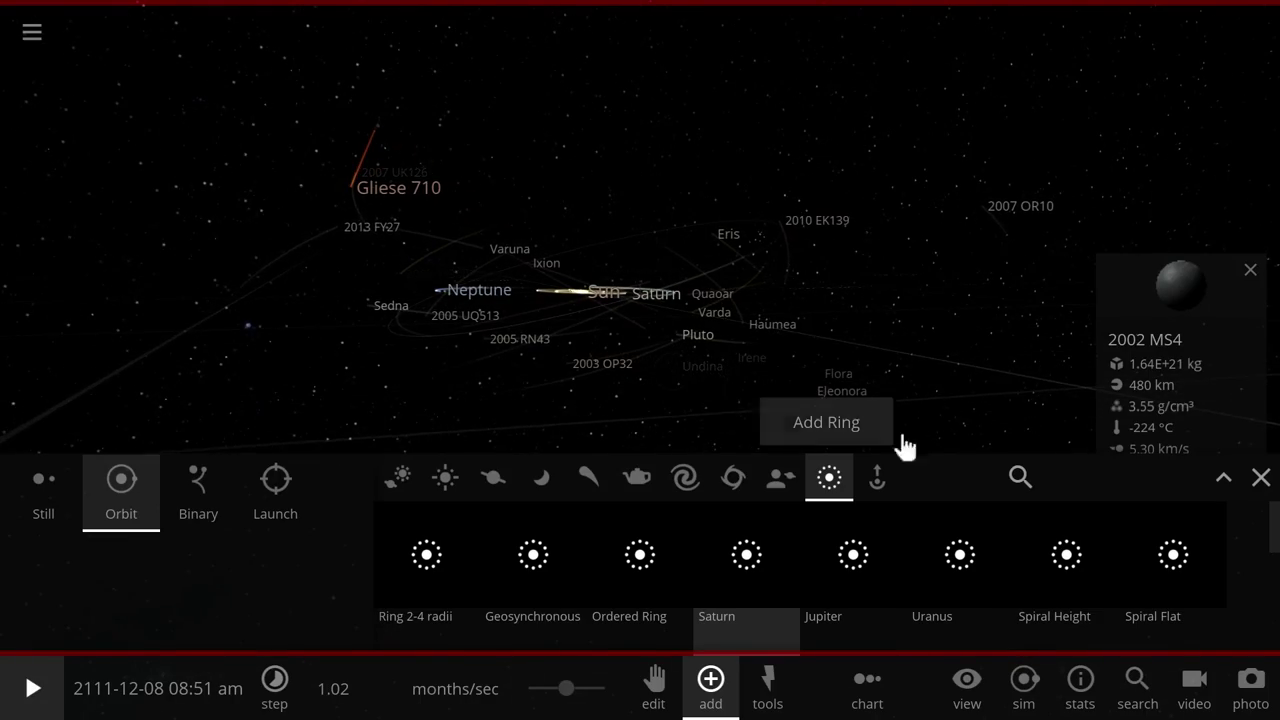
pyautogui.click(1262, 482)
# View the planetary orbits from a higher angle inside the particle sphere and resume the simulation.
pyautogui.moveTo(697, 450); pyautogui.dragTo(742, 521)
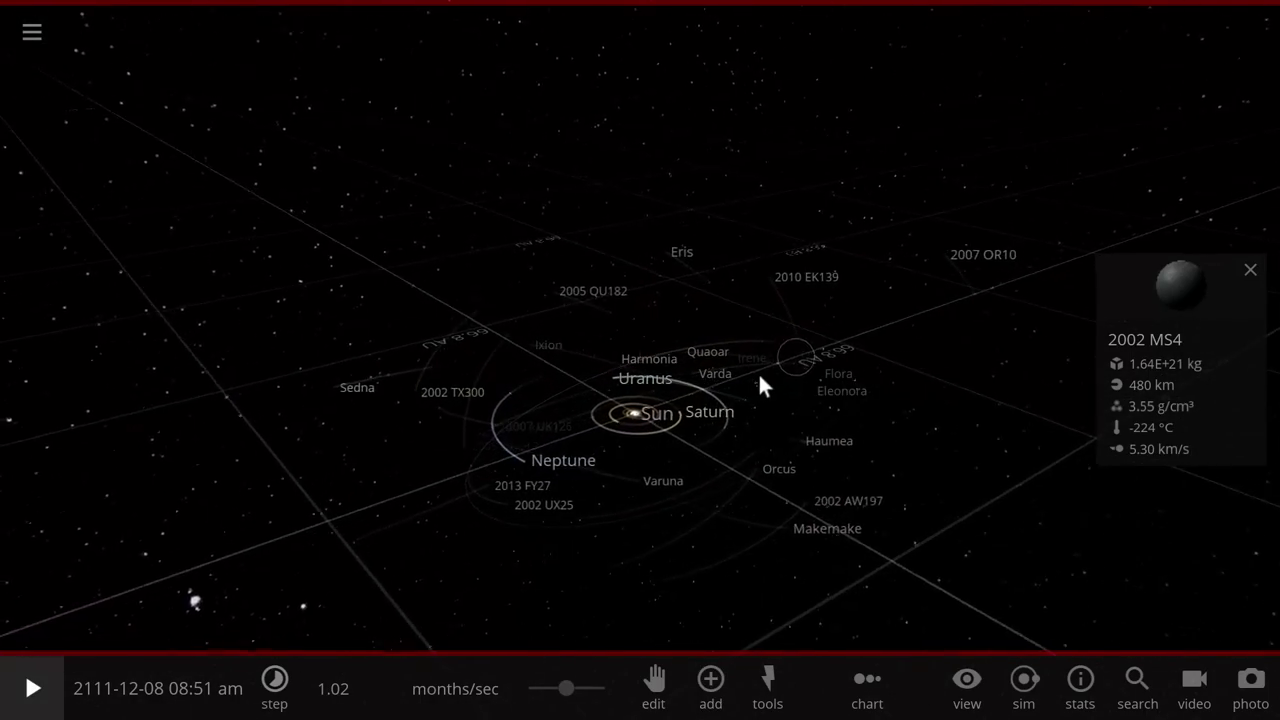
pyautogui.scroll(3, 682, 435)
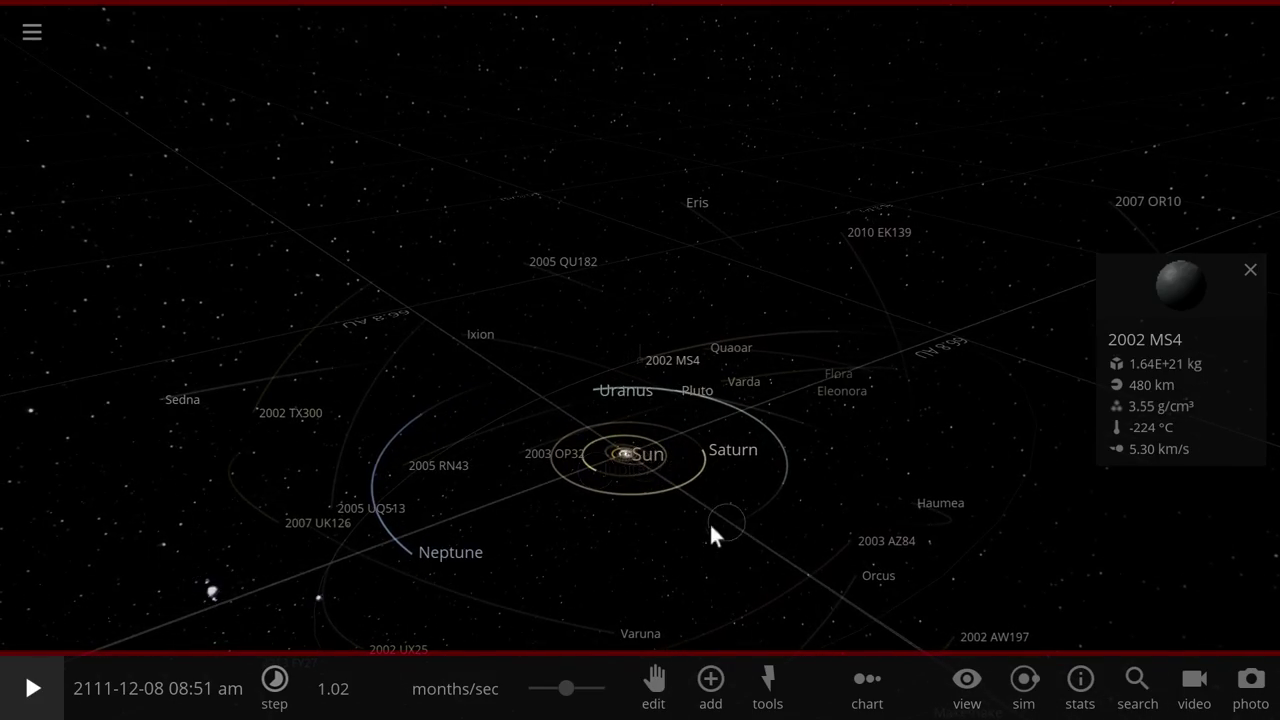
pyautogui.moveTo(704, 520); pyautogui.dragTo(662, 507)
pyautogui.press('space')
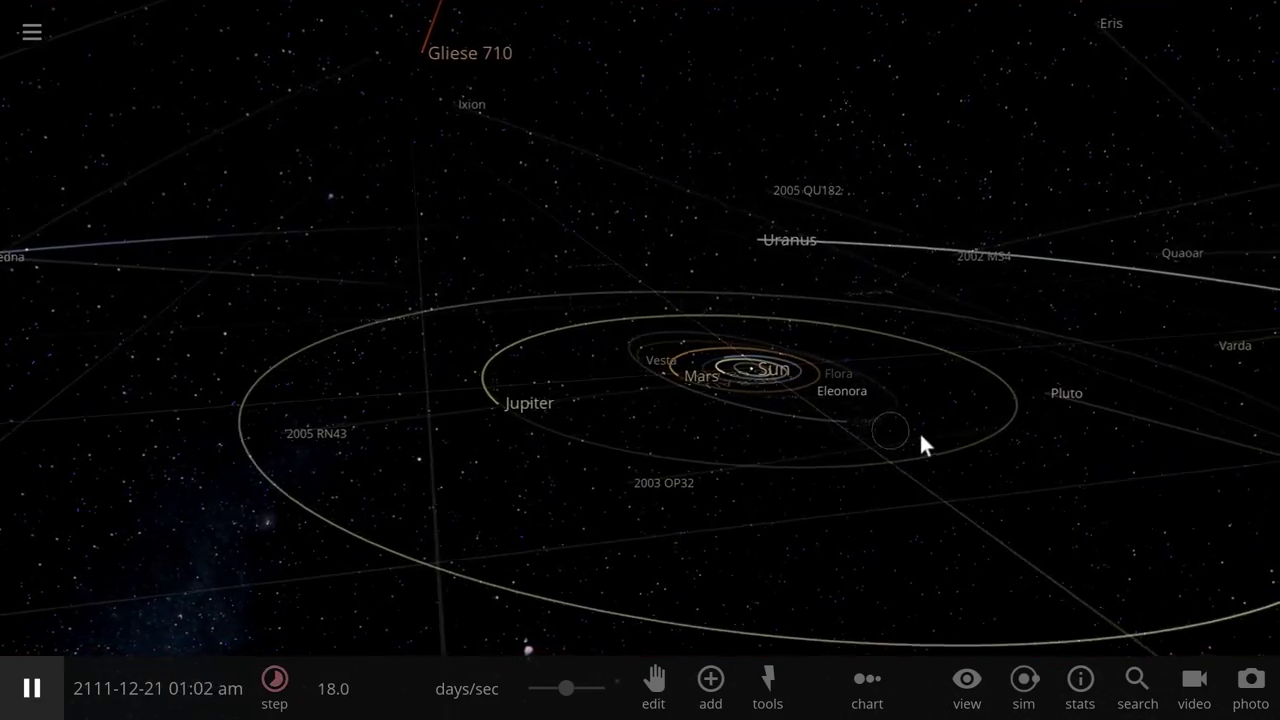
# Examine the Solar System within the surrounding particle sphere from several distances and angles.
pyautogui.scroll(-3, 982, 425)
pyautogui.moveTo(885, 408); pyautogui.dragTo(1019, 492)
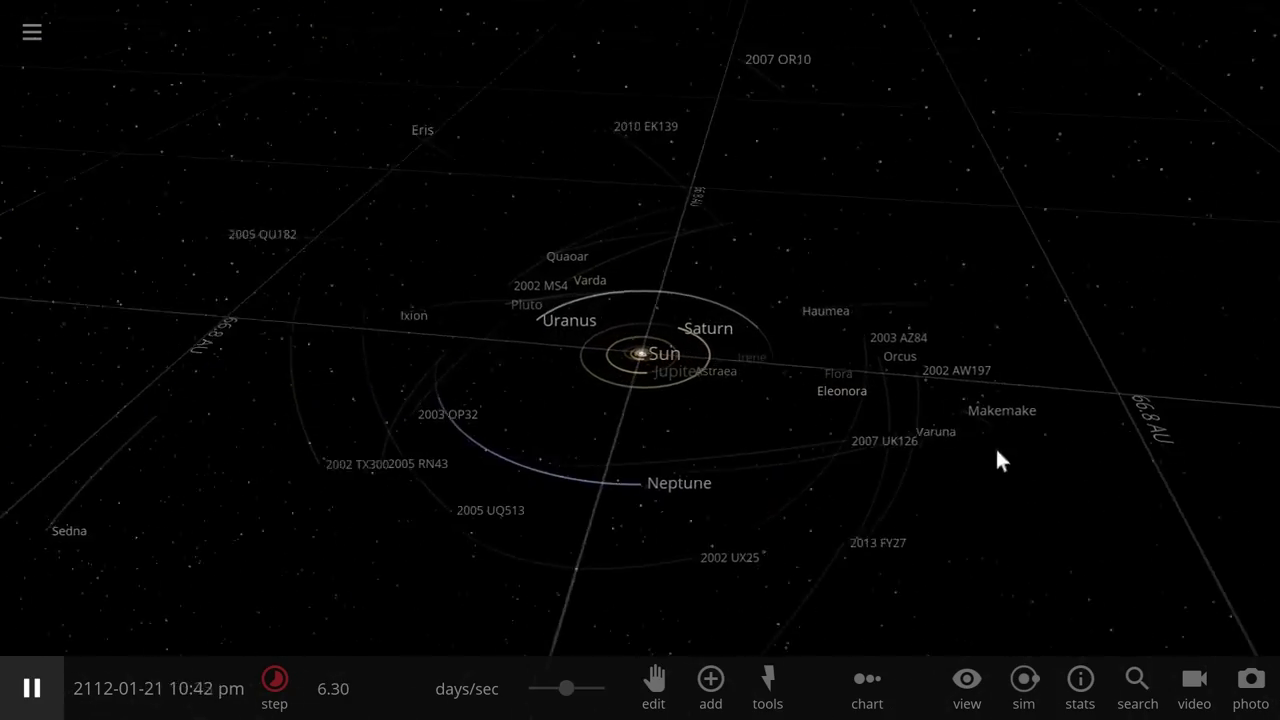
pyautogui.scroll(-4, 900, 436)
pyautogui.scroll(-5, 862, 422)
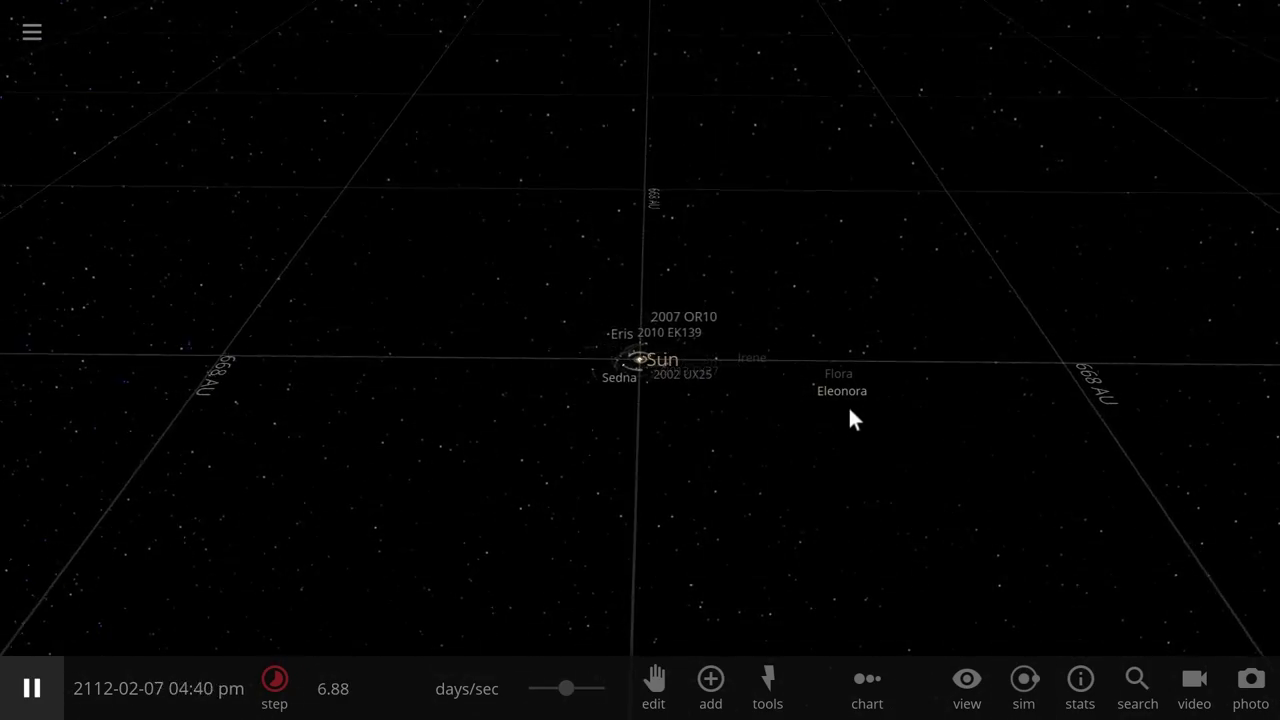
pyautogui.moveTo(663, 383)
pyautogui.mouseDown()
pyautogui.moveTo(902, 468)
pyautogui.moveTo(829, 420)
pyautogui.moveTo(649, 413)
pyautogui.moveTo(656, 378)
pyautogui.mouseUp()
pyautogui.scroll(5, 656, 388)
pyautogui.scroll(5, 661, 400)
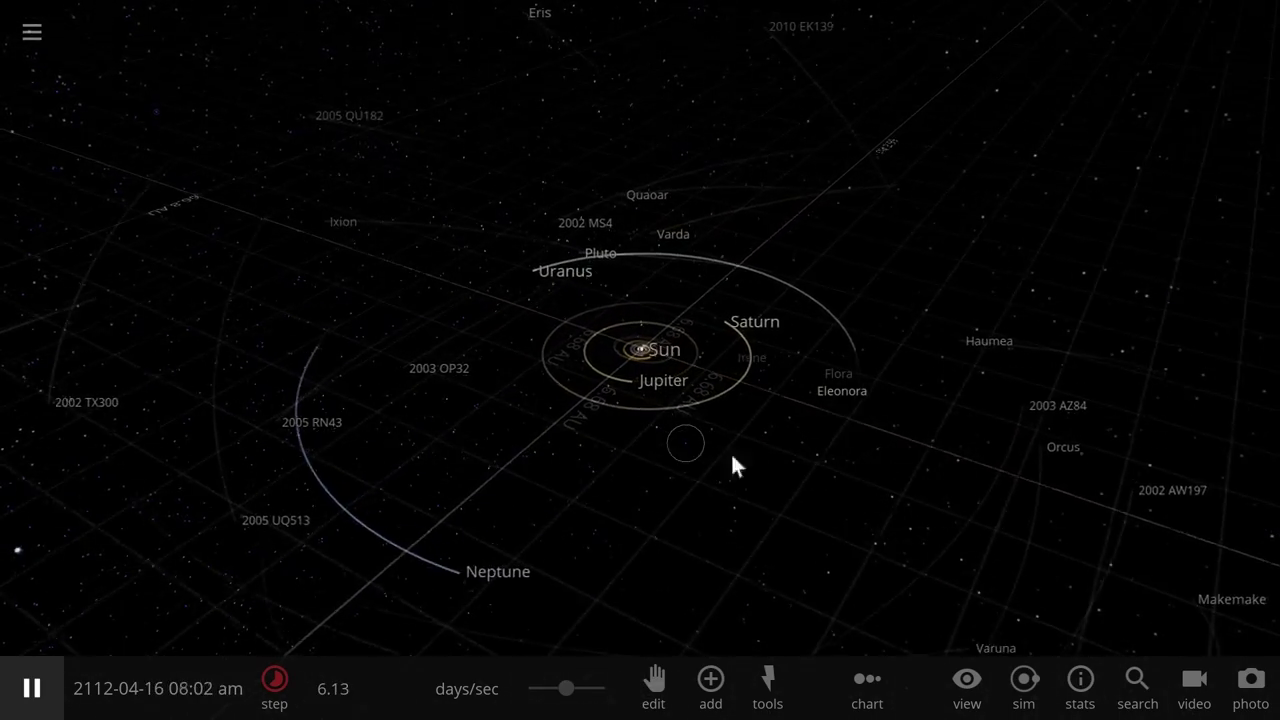
# Delete all particles and dust surrounding the Solar System and start adding another object to the simulation.
pyautogui.moveTo(772, 496); pyautogui.dragTo(534, 365)
pyautogui.scroll(-6, 566, 428)
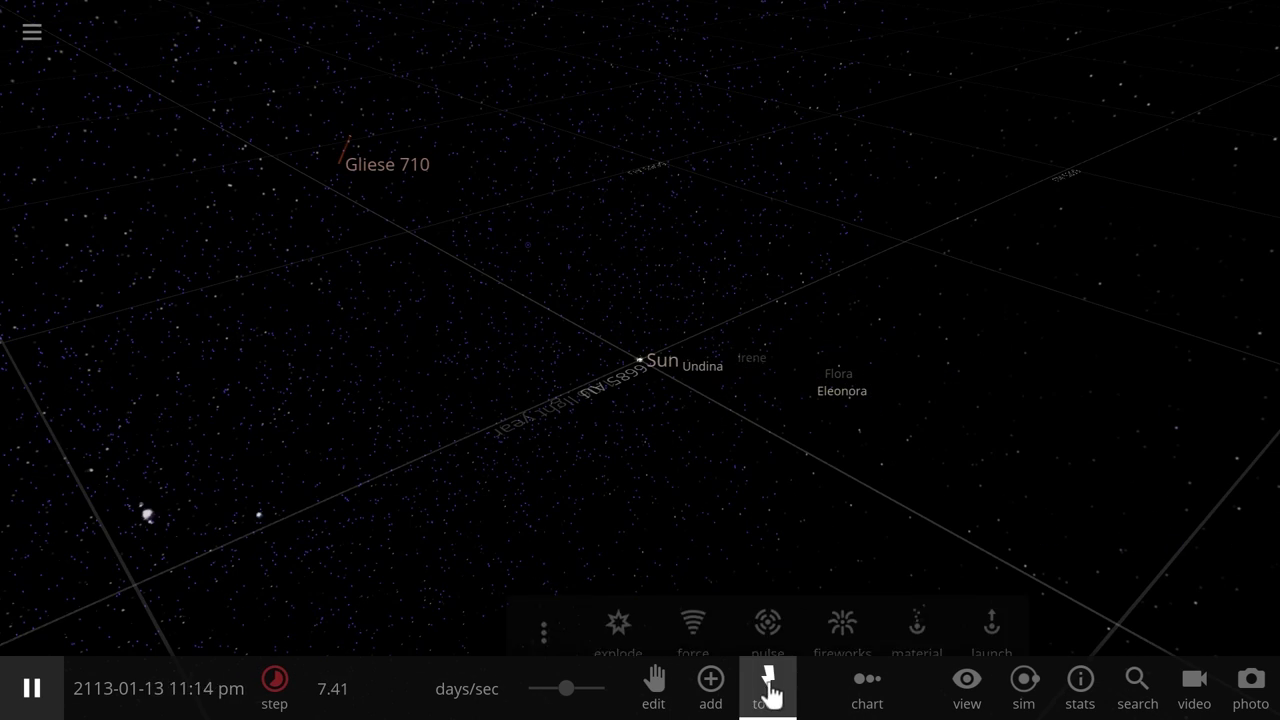
pyautogui.click(552, 624)
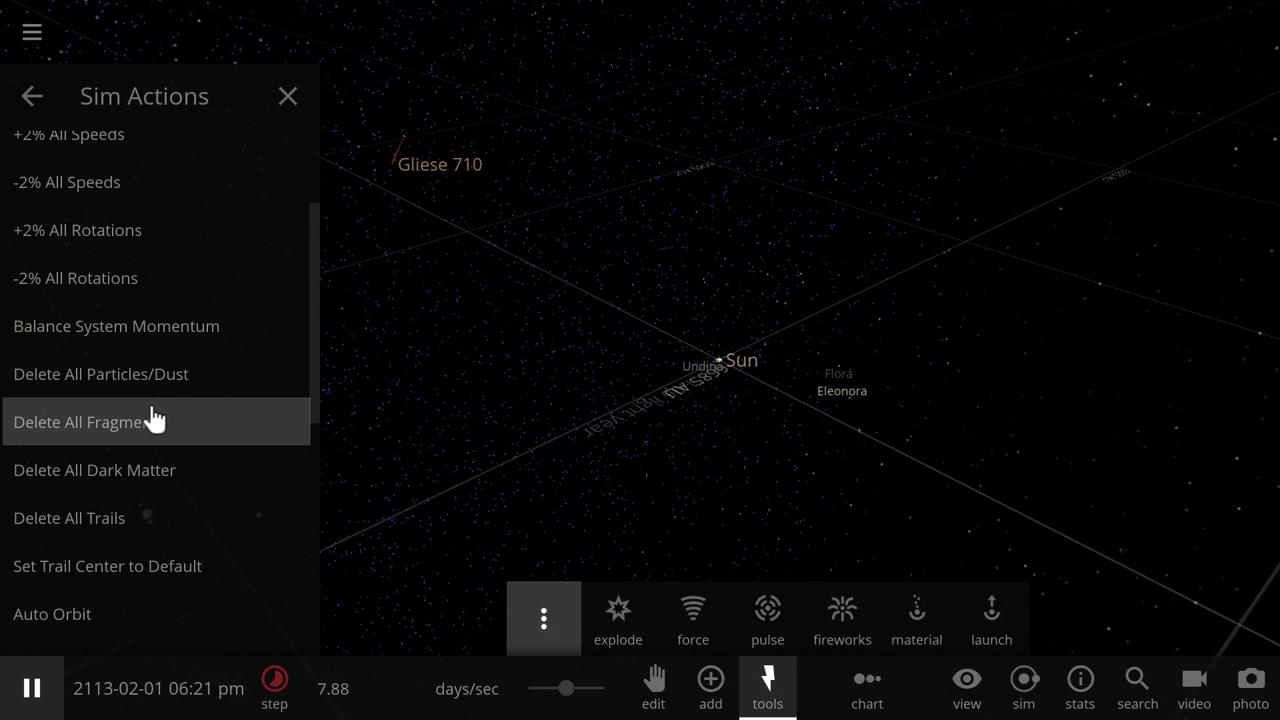
pyautogui.click(288, 98)
pyautogui.click(717, 686)
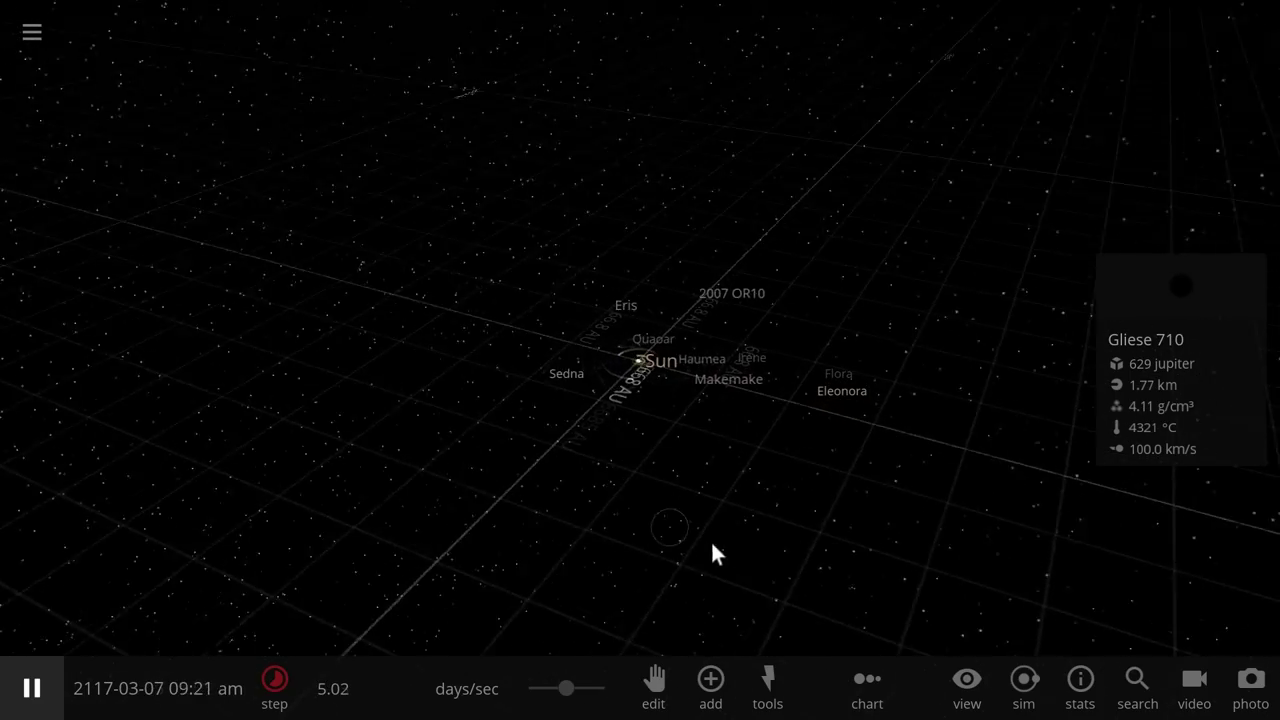
# Pause the simulation and view the inner planets' orbits around the Sun up close from a raised angle.
pyautogui.press('space')
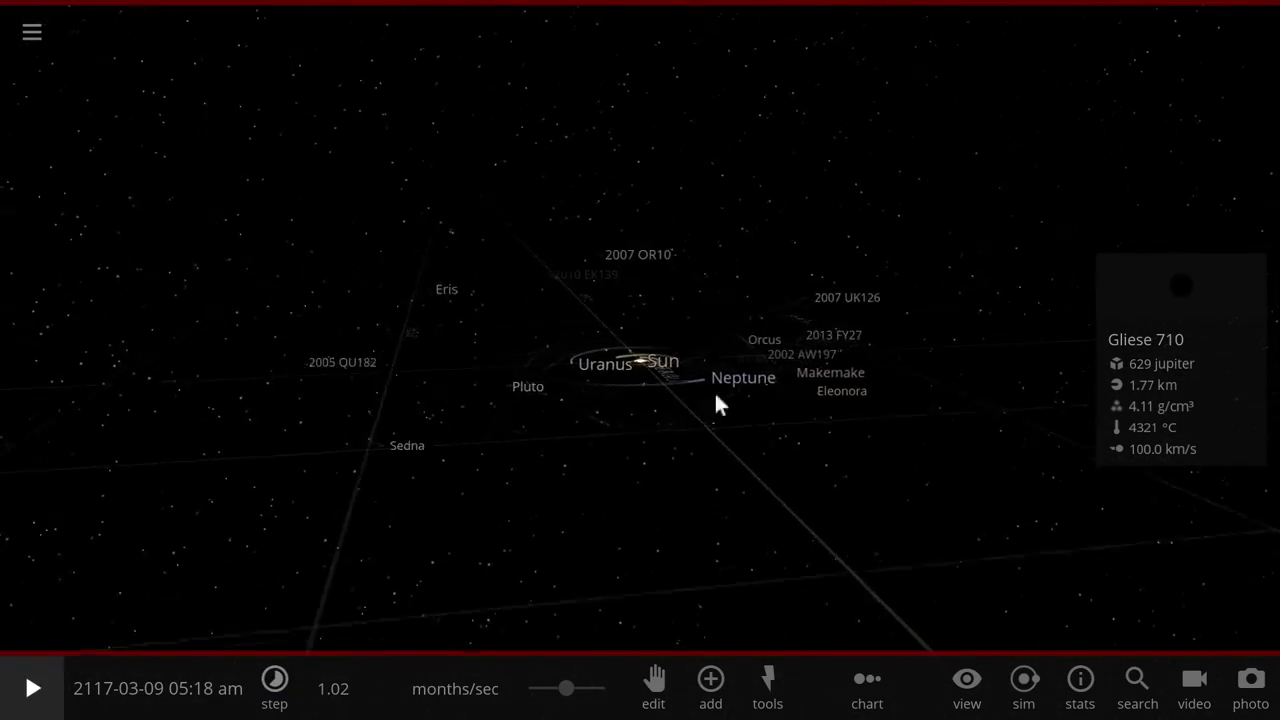
pyautogui.scroll(8, 646, 393)
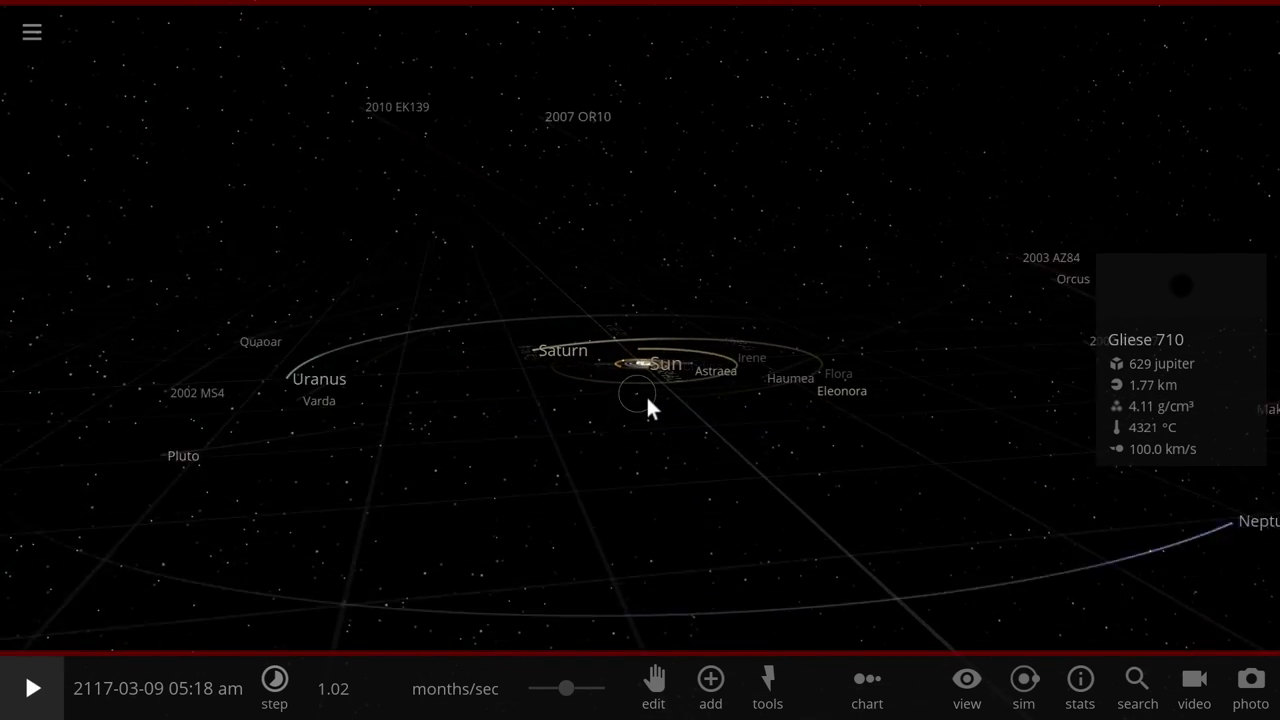
pyautogui.moveTo(638, 467); pyautogui.dragTo(628, 496)
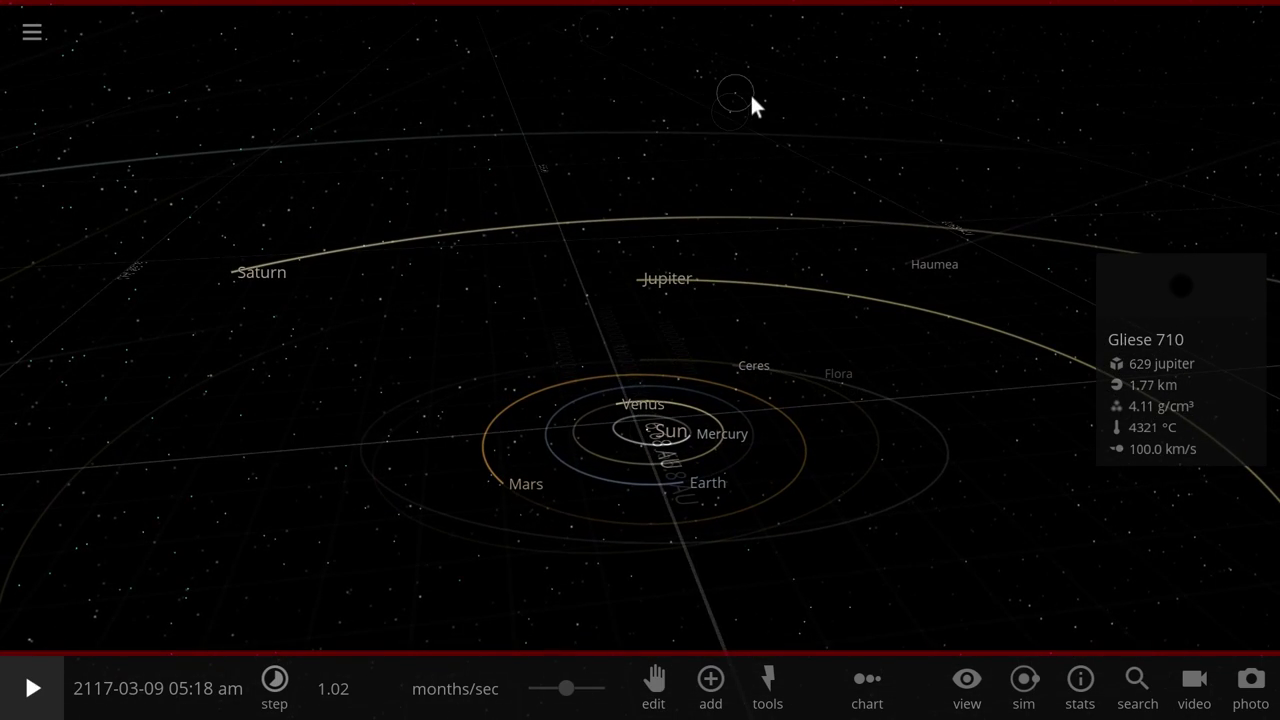
# Examine Gliese 710's position relative to the planetary orbits from nearly edge-on and close its property card.
pyautogui.click(748, 100)
pyautogui.moveTo(872, 334); pyautogui.dragTo(774, 336)
pyautogui.scroll(3, 773, 328)
pyautogui.scroll(-3, 776, 320)
pyautogui.scroll(-3, 779, 315)
pyautogui.moveTo(737, 208); pyautogui.dragTo(503, 152)
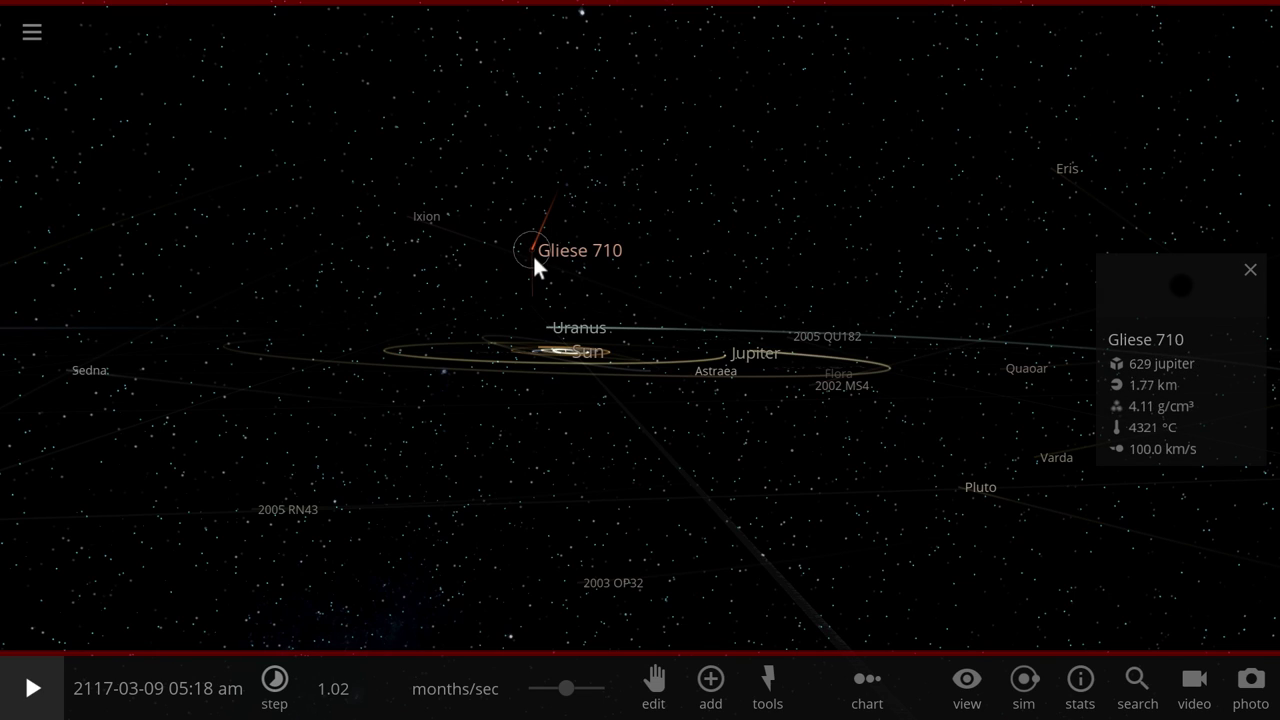
pyautogui.click(1249, 272)
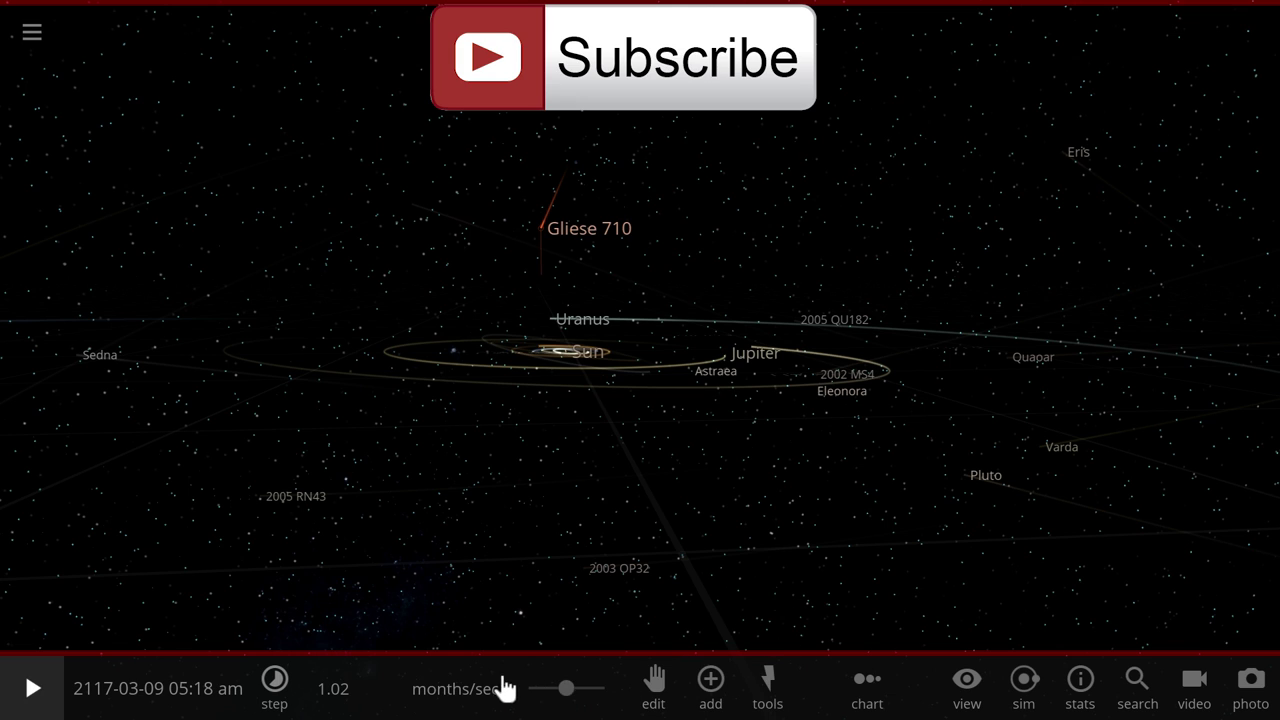
pyautogui.click(769, 688)
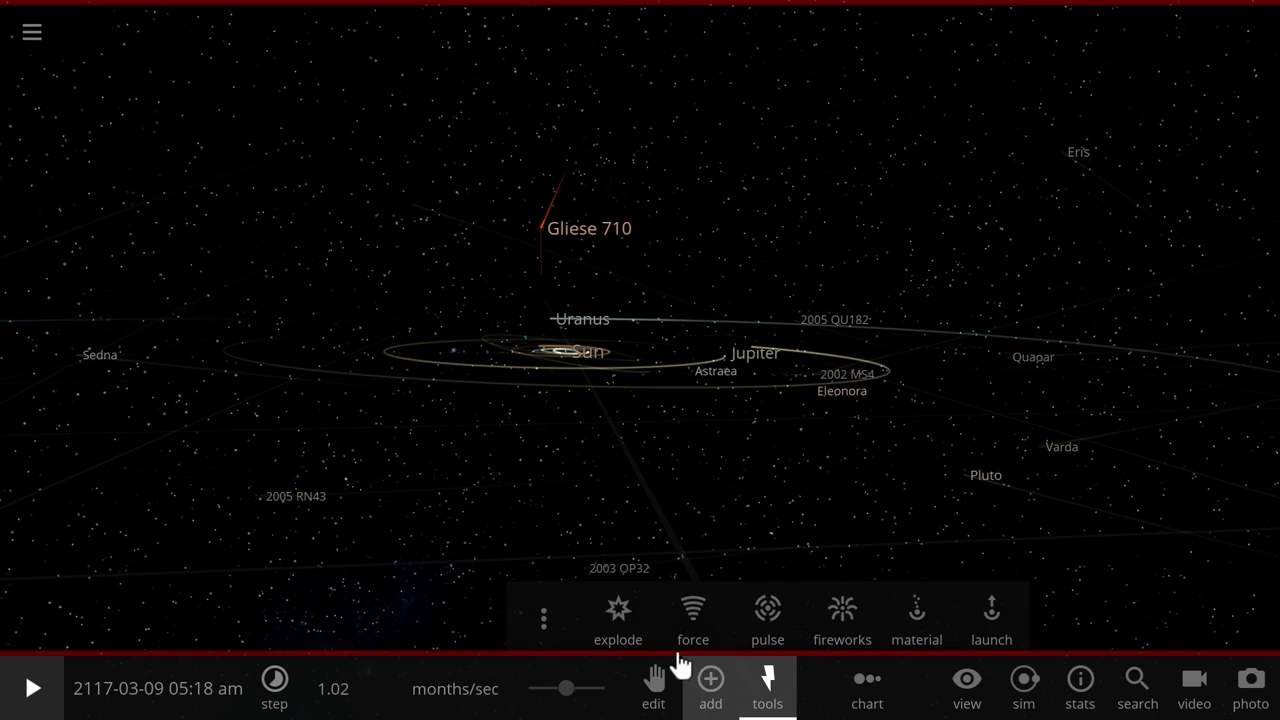
pyautogui.click(617, 612)
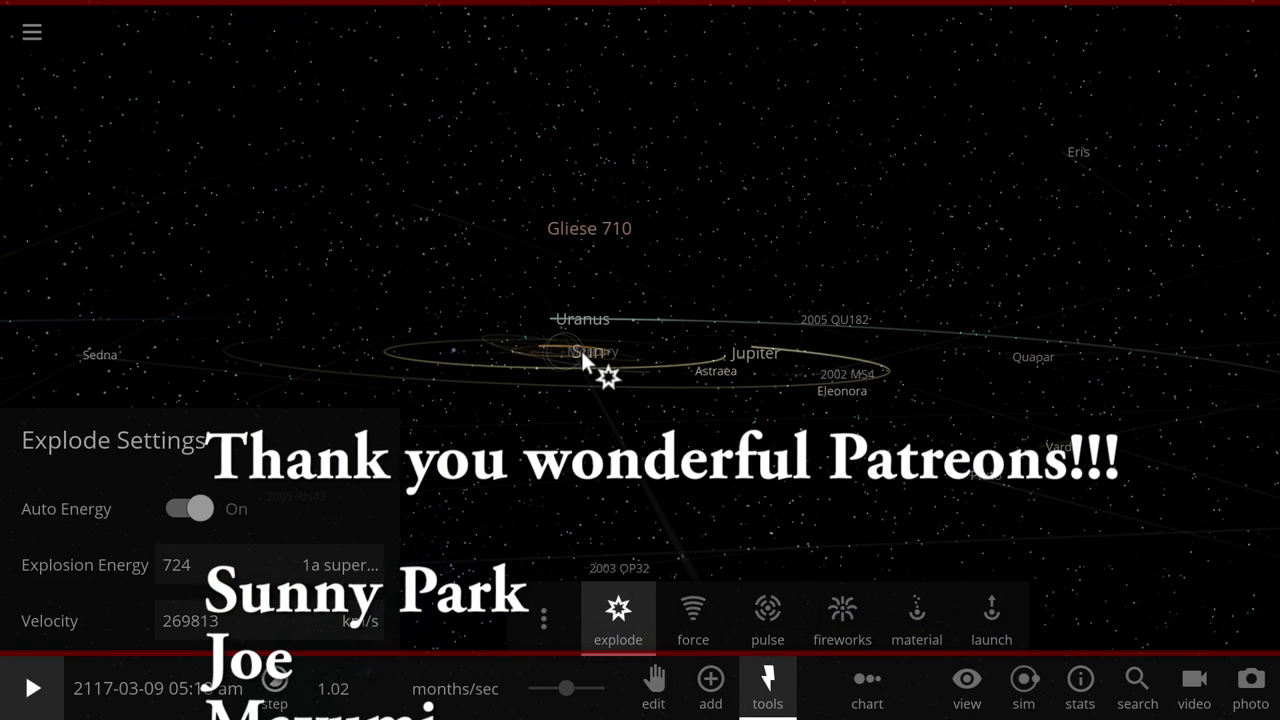
pyautogui.press('Escape')
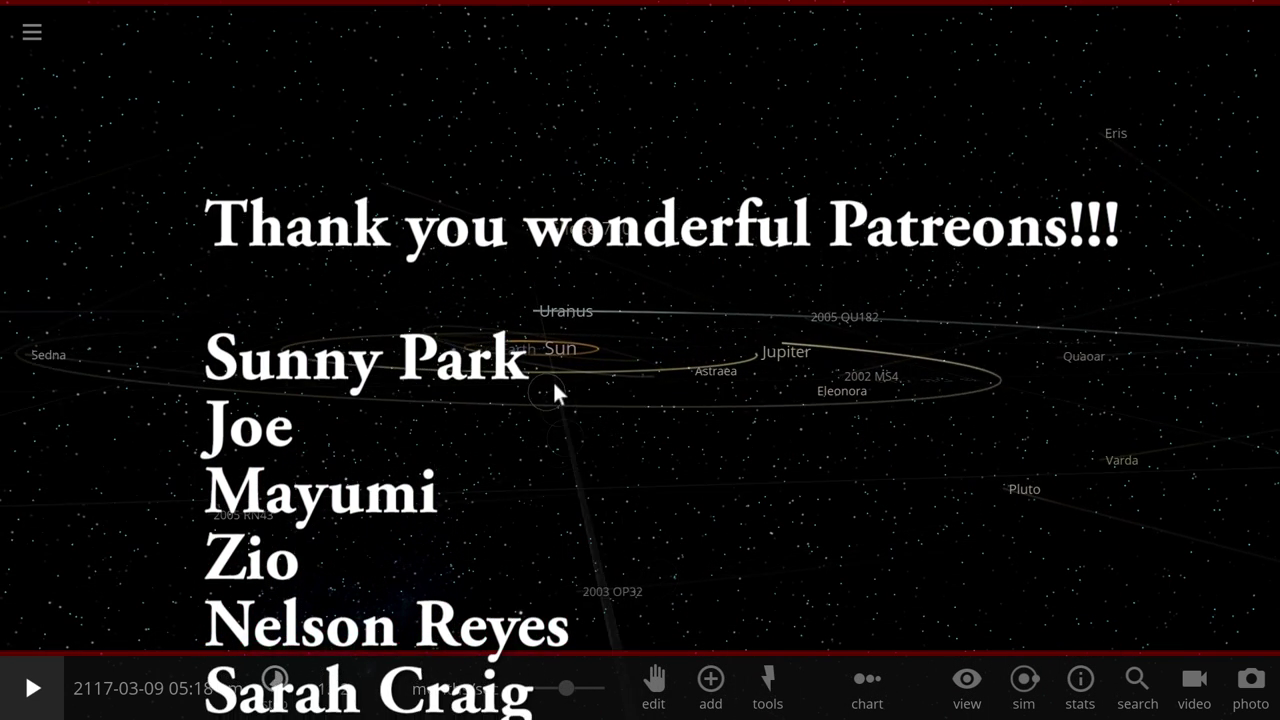